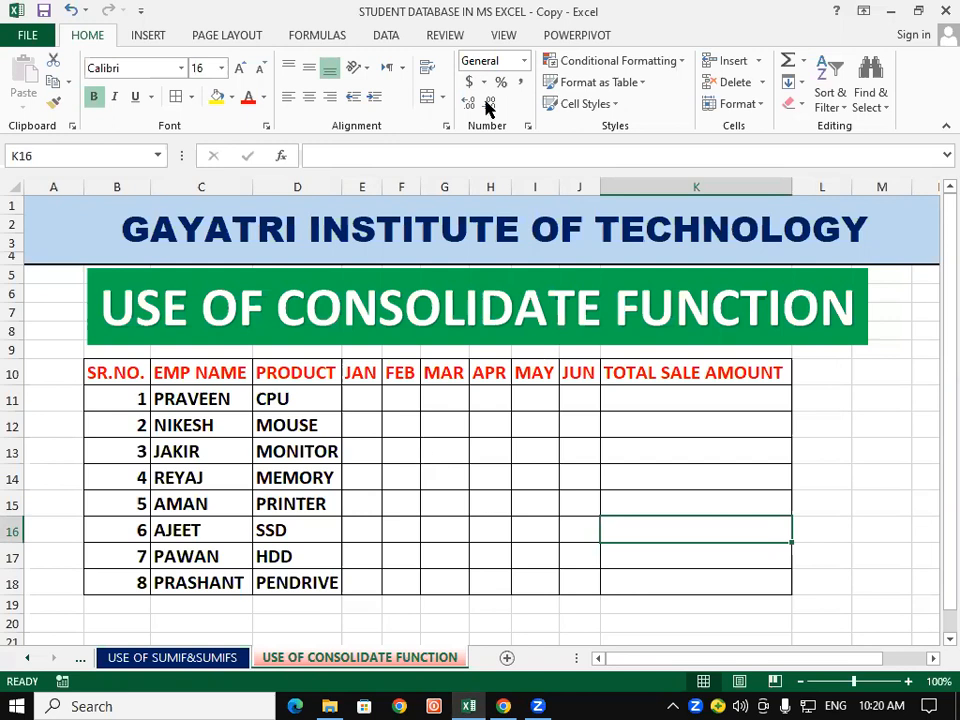
Look at the options of the Consolidate tool without consolidating any data.
{"action": "left_click", "coordinate": [380, 36]}
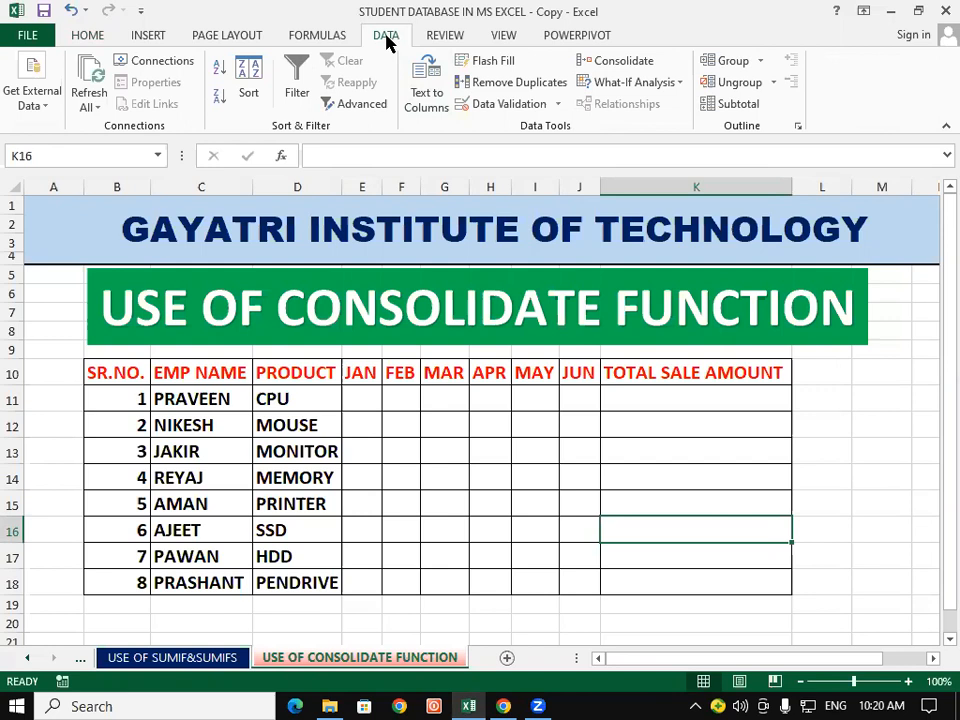
{"action": "left_click", "coordinate": [622, 62]}
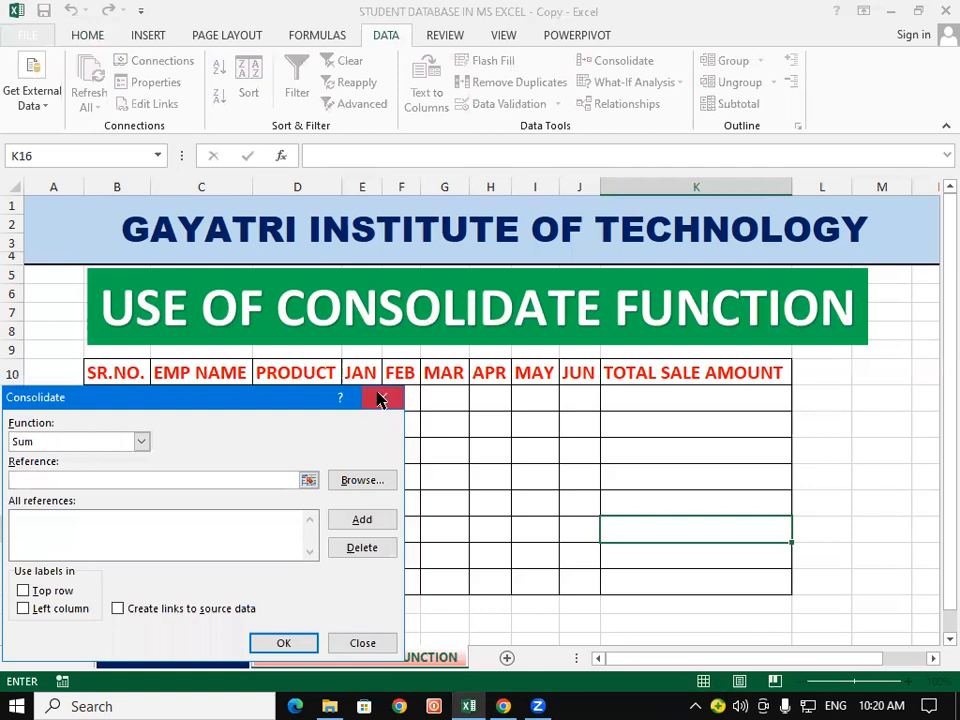
{"action": "key", "text": "Escape"}
{"action": "left_click", "coordinate": [739, 428]}
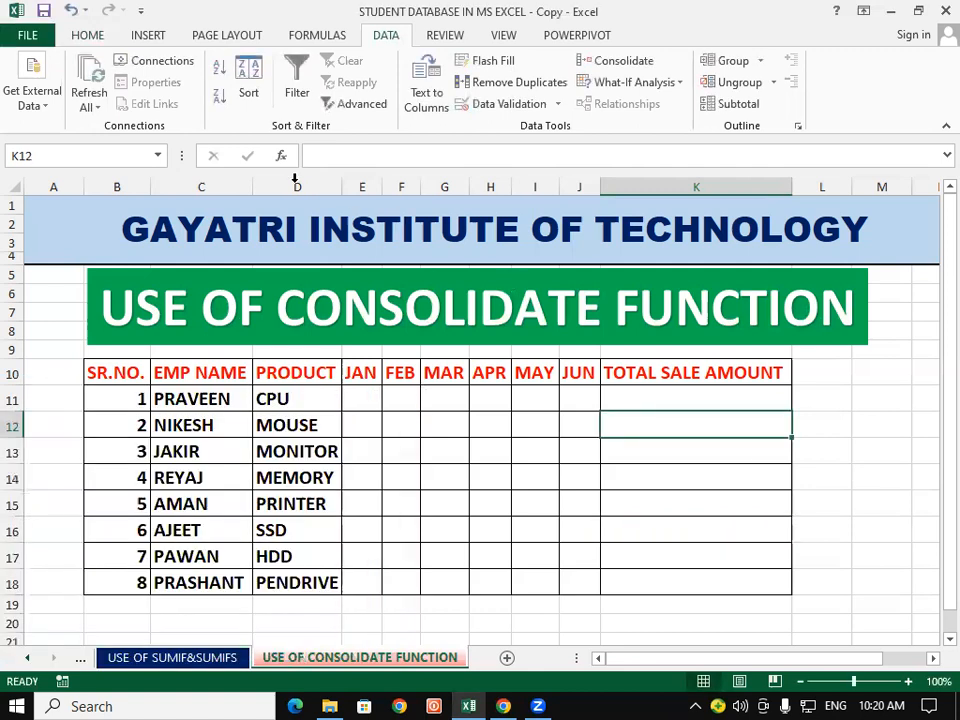
{"action": "left_click", "coordinate": [84, 37]}
{"action": "left_click", "coordinate": [536, 432]}
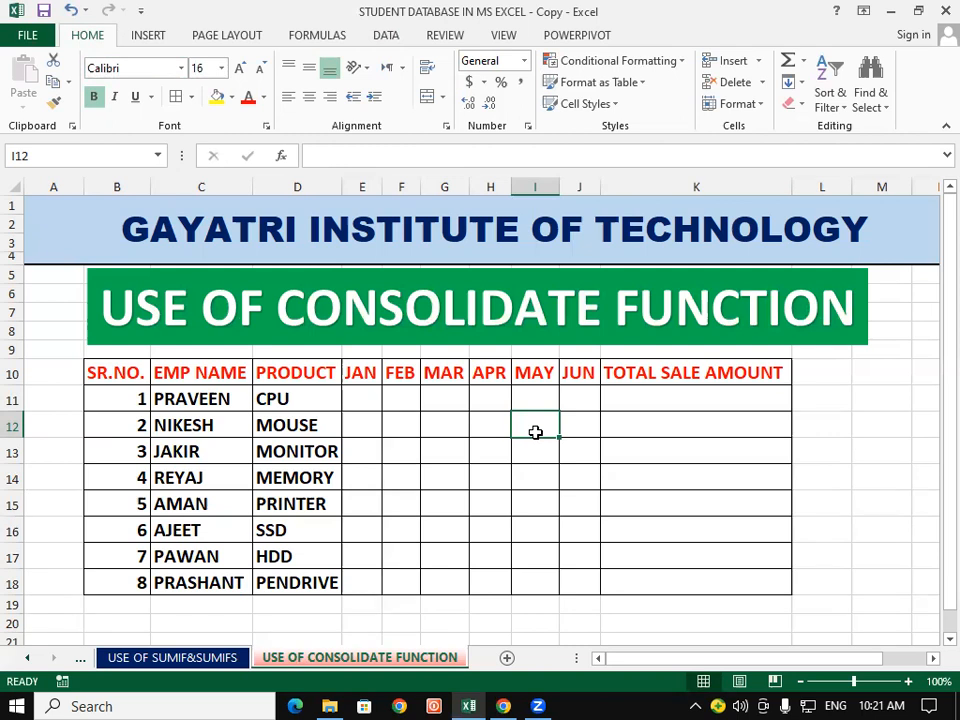
{"action": "left_click_drag", "start_coordinate": [727, 400], "coordinate": [751, 597]}
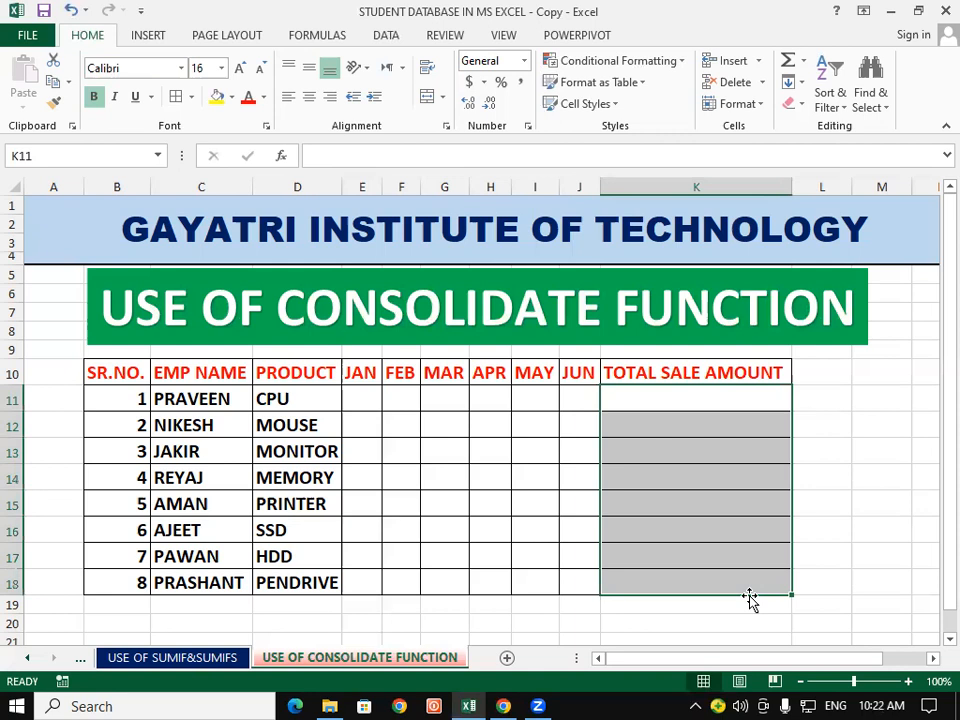
{"action": "left_click_drag", "start_coordinate": [690, 400], "coordinate": [678, 588]}
{"action": "left_click", "coordinate": [462, 461]}
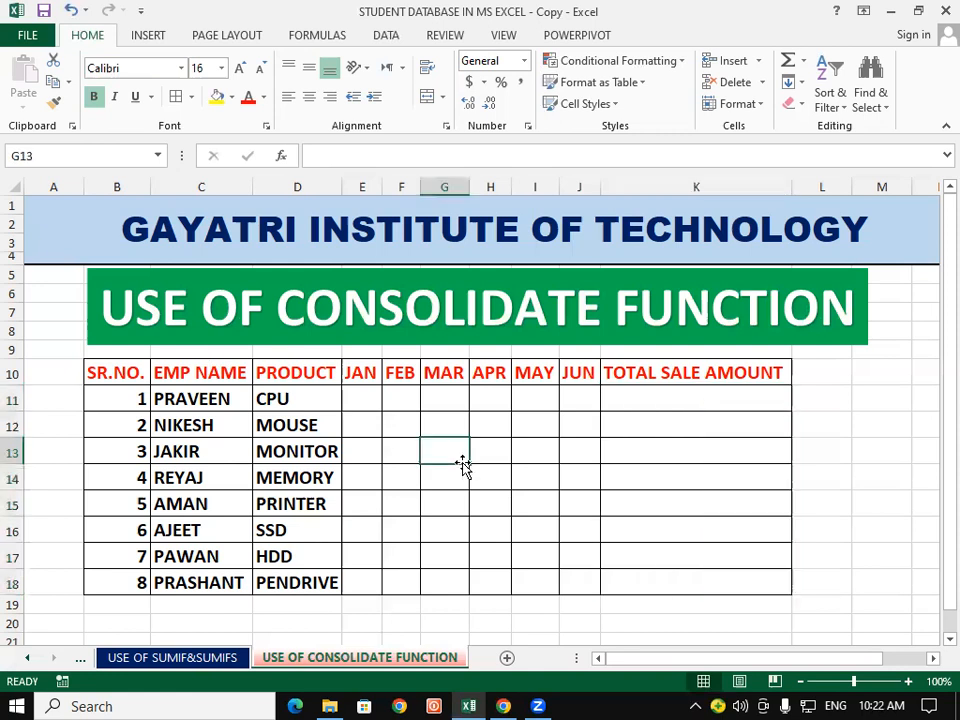
{"action": "left_click", "coordinate": [317, 396]}
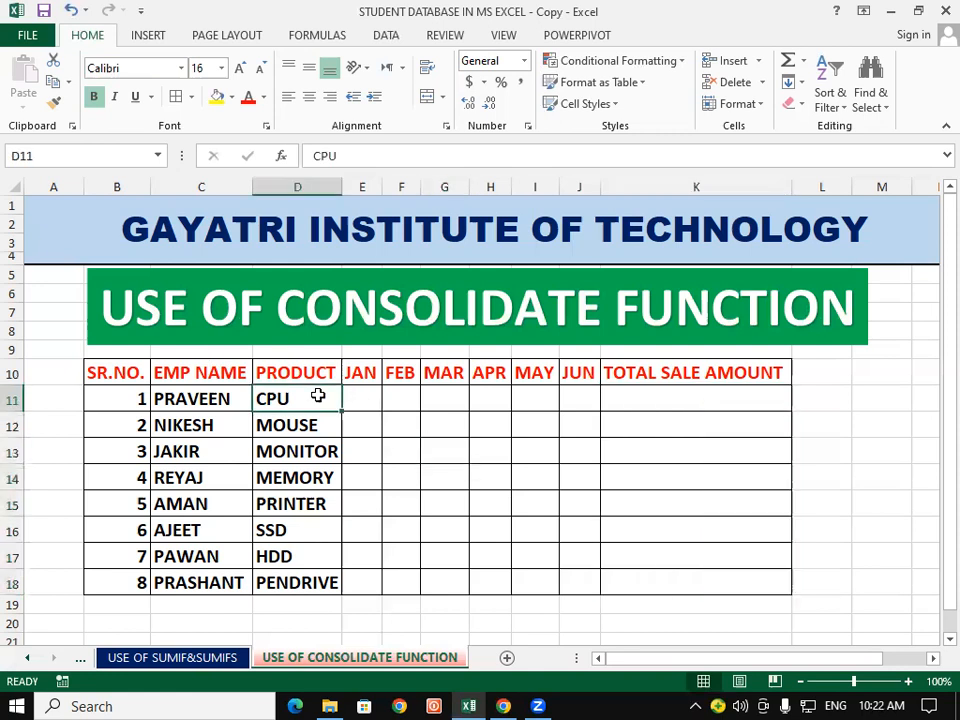
{"action": "left_click", "coordinate": [370, 394]}
{"action": "left_click", "coordinate": [577, 401]}
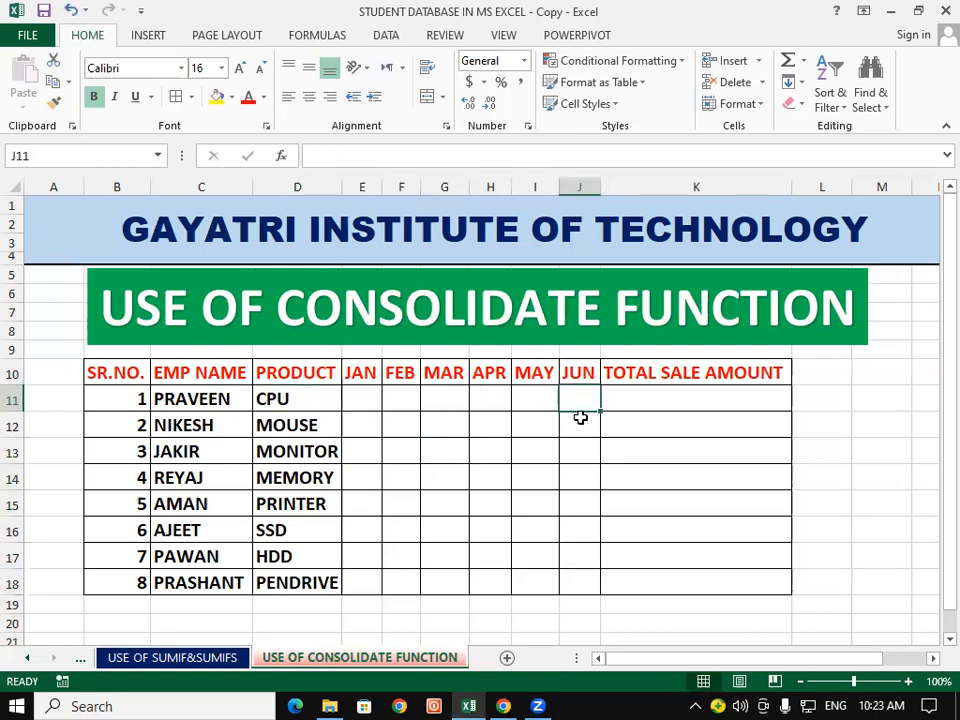
{"action": "left_click", "coordinate": [348, 400]}
{"action": "left_click", "coordinate": [129, 583]}
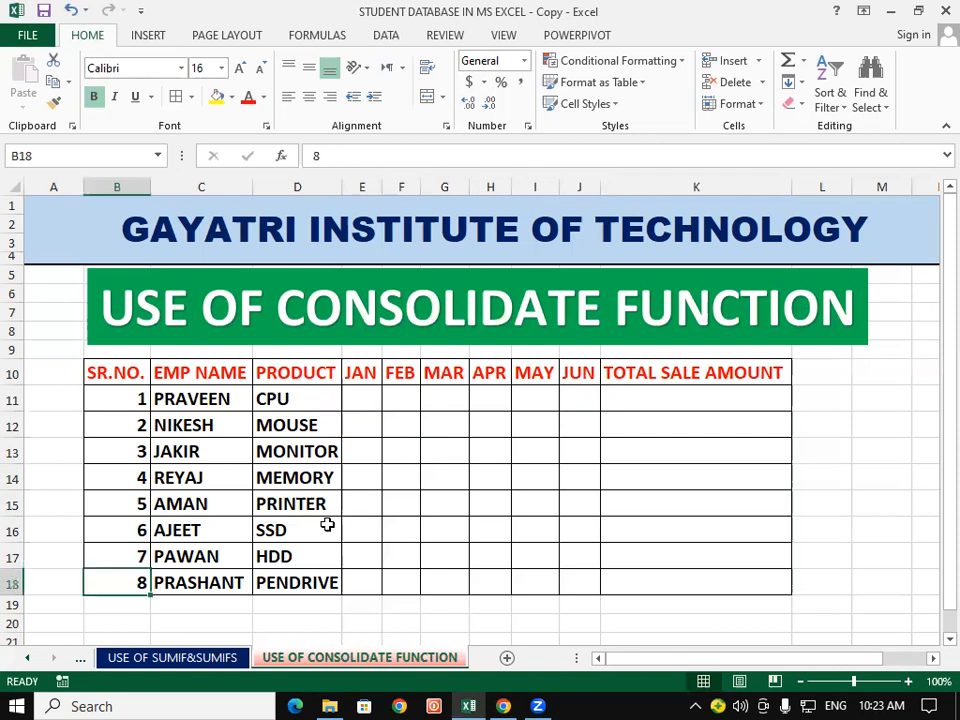
{"action": "left_click", "coordinate": [372, 401]}
{"action": "left_click_drag", "start_coordinate": [444, 400], "coordinate": [535, 400]}
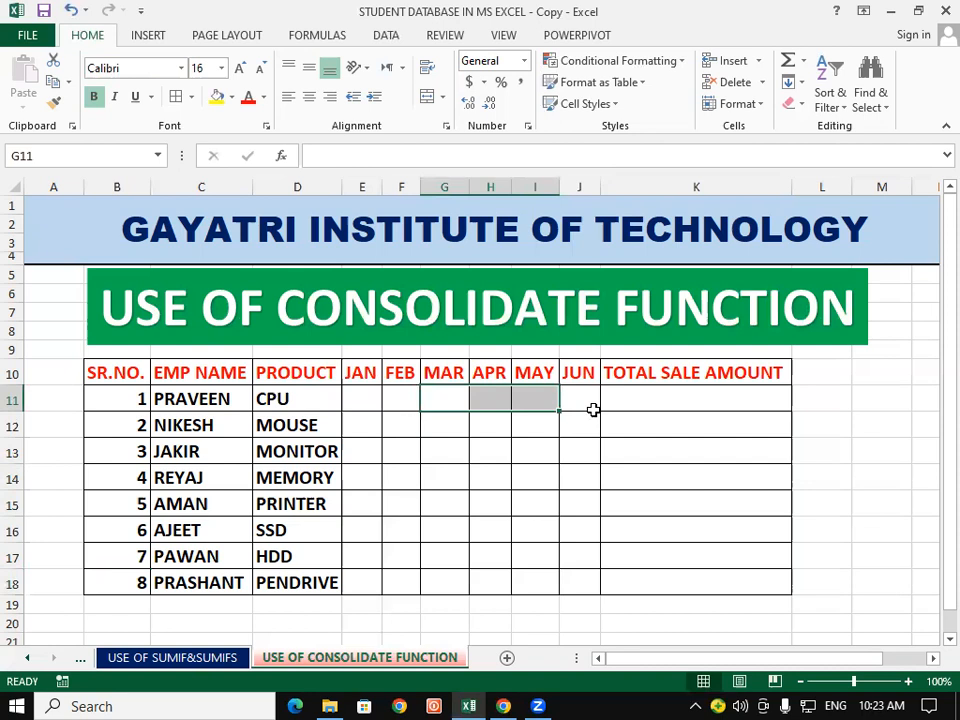
{"action": "left_click", "coordinate": [394, 486]}
Enter the formula =RANDBETWEEN(14000,18000) in E11 as the first JAN sales figure.
{"action": "left_click", "coordinate": [348, 400]}
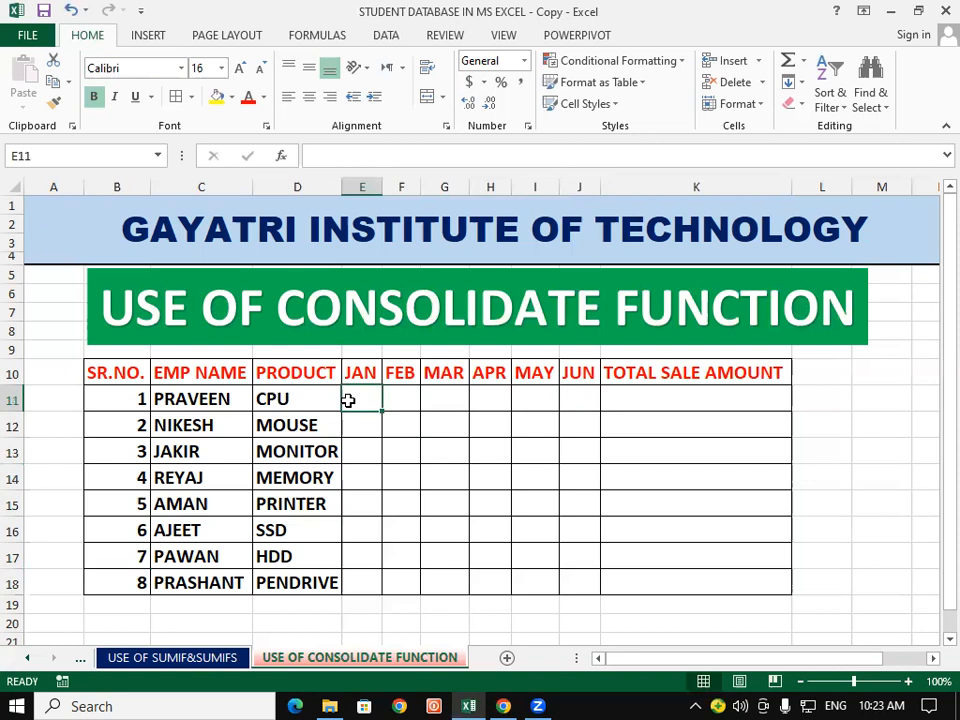
{"action": "type", "text": "="}
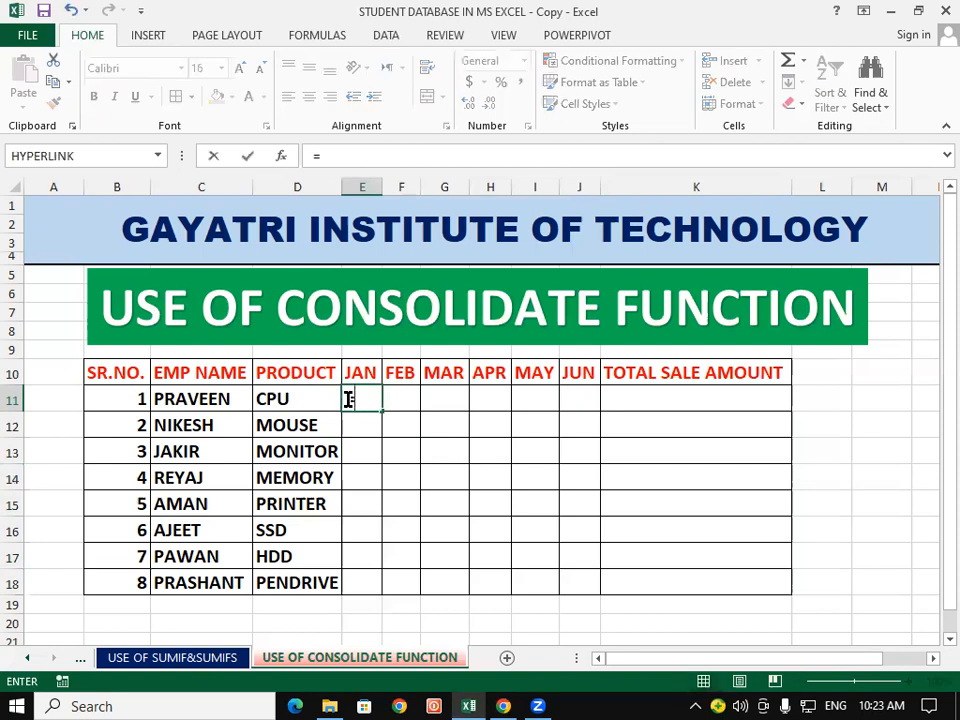
{"action": "type", "text": "RA"}
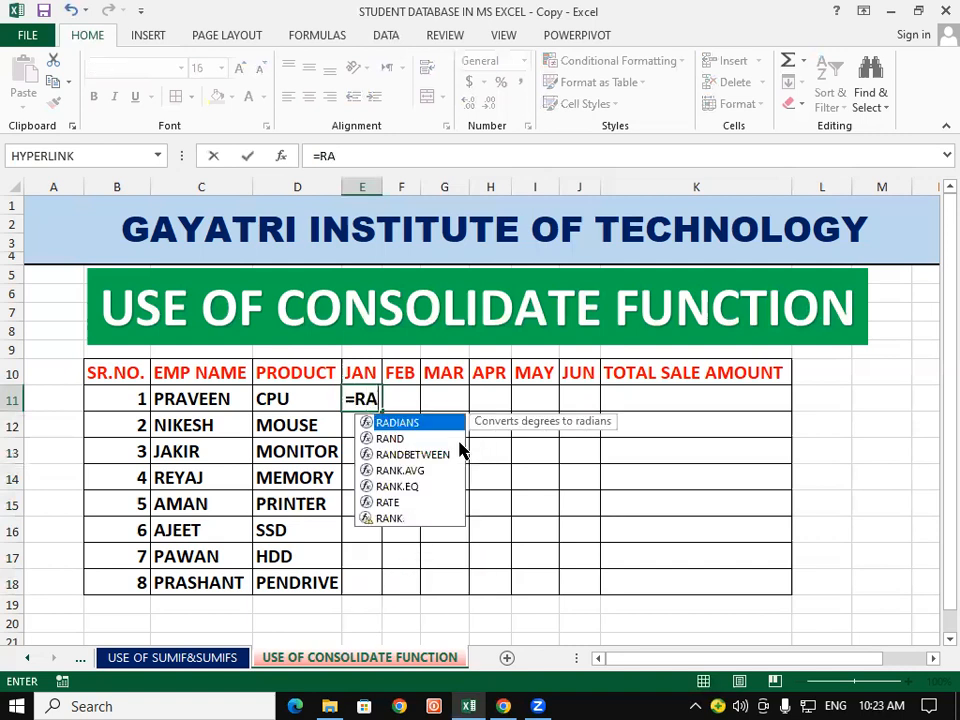
{"action": "type", "text": "NDBET"}
{"action": "key", "text": "Tab"}
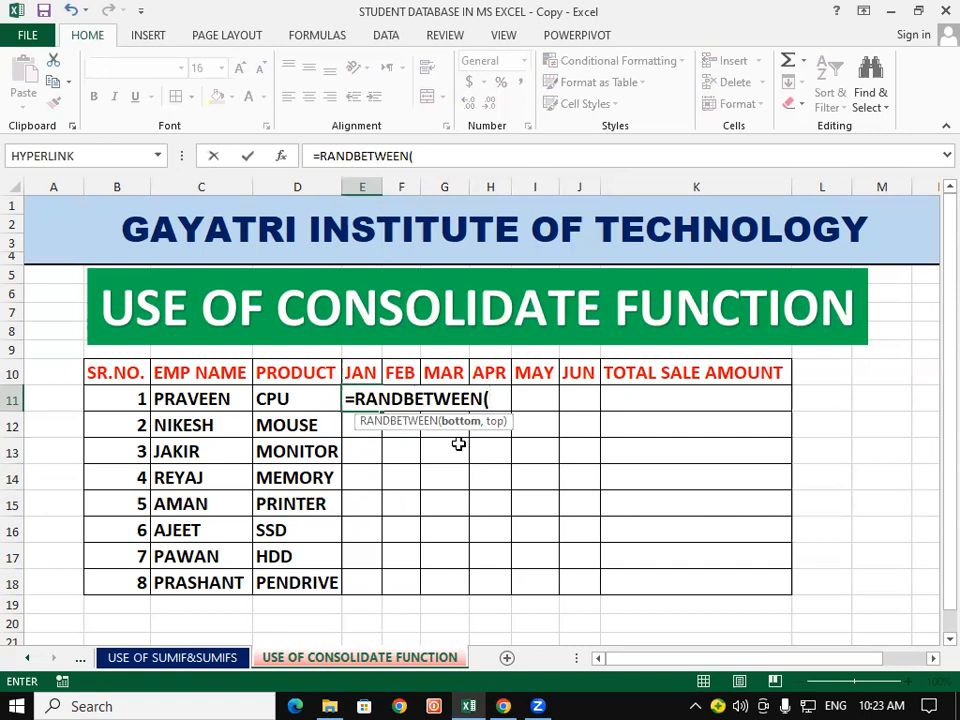
{"action": "type", "text": "14000"}
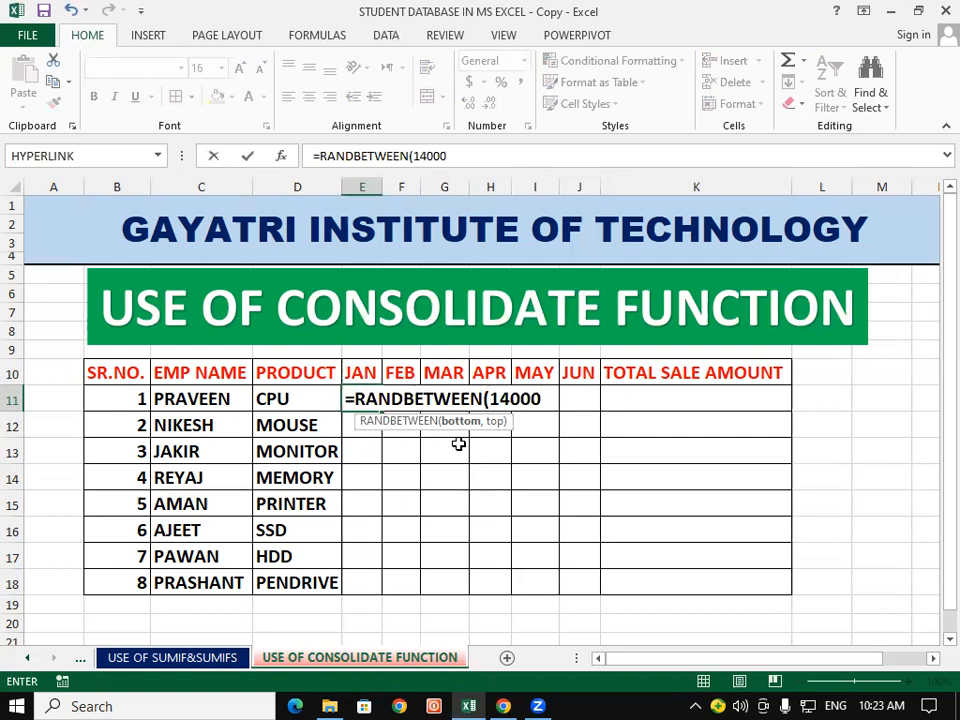
{"action": "type", "text": ",180"}
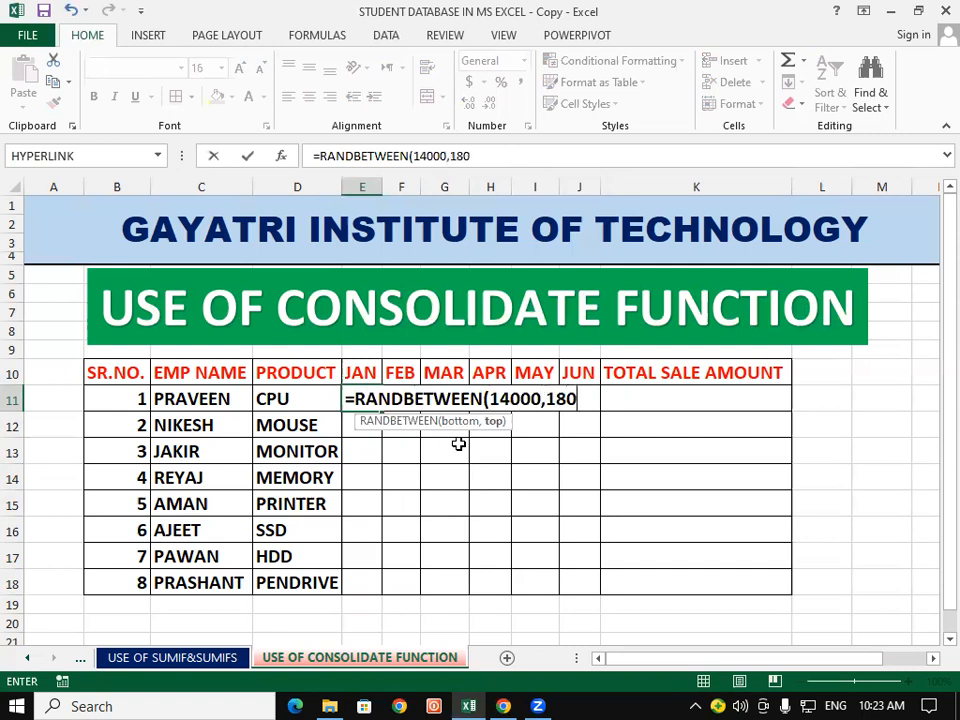
{"action": "type", "text": "00)"}
{"action": "key", "text": "Return"}
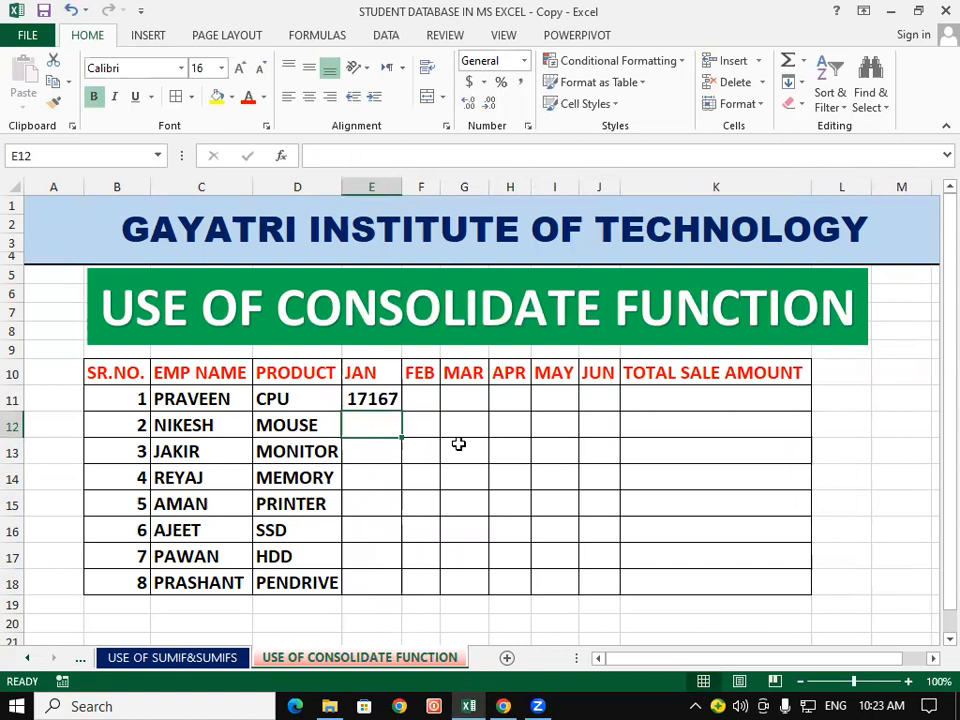
{"action": "left_click", "coordinate": [372, 399]}
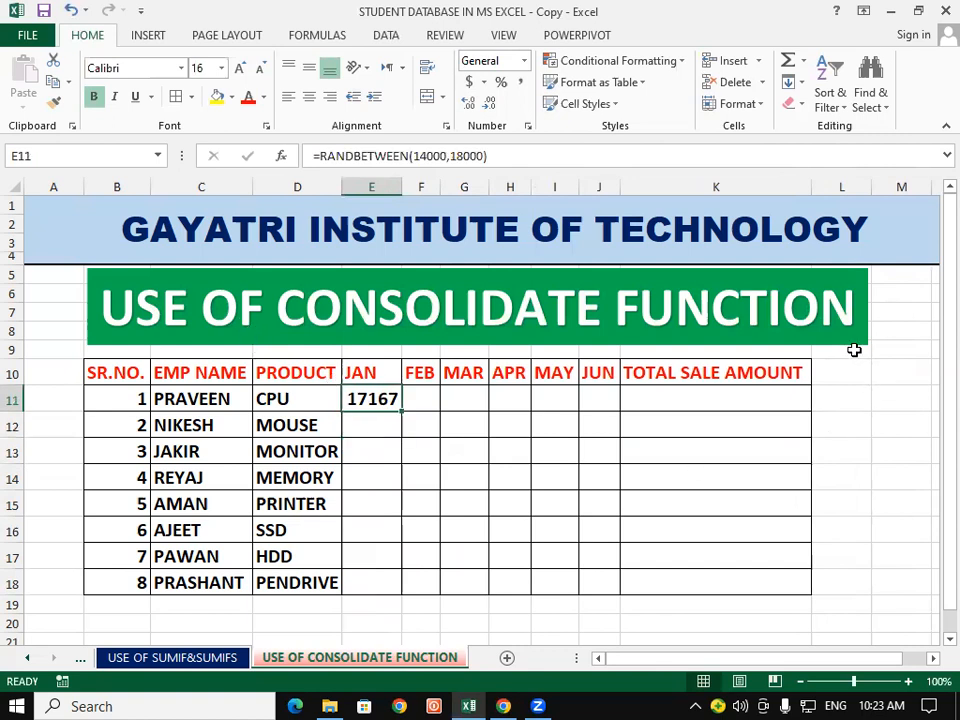
Enter the year 2020 in L10, beside the TOTAL SALE AMOUNT header.
{"action": "left_click", "coordinate": [833, 377]}
{"action": "type", "text": "20"}
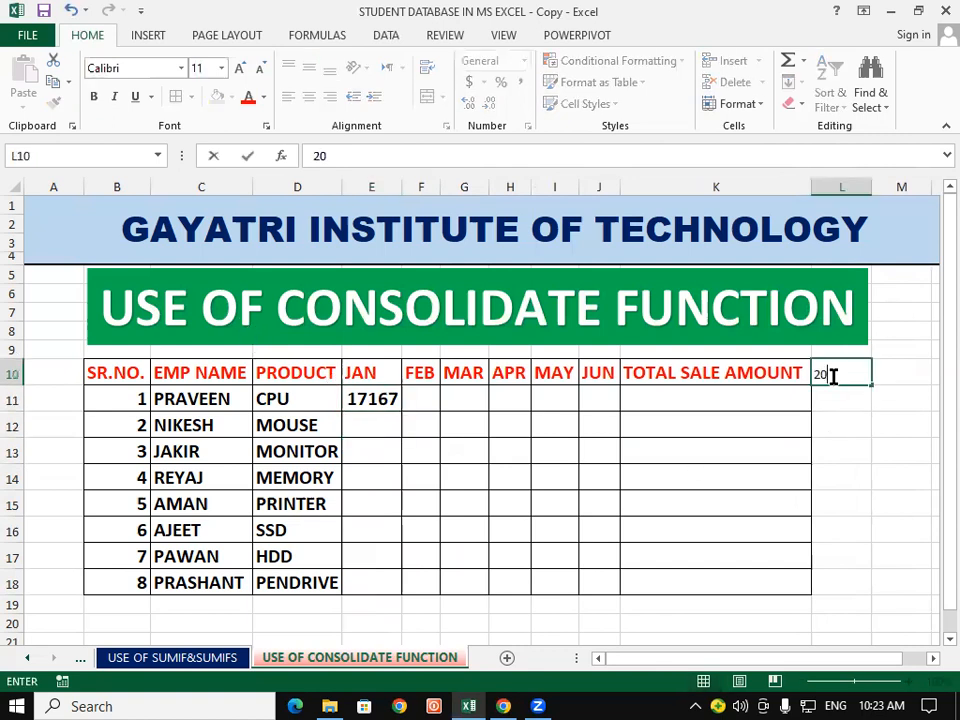
{"action": "type", "text": "20"}
{"action": "left_click", "coordinate": [865, 520]}
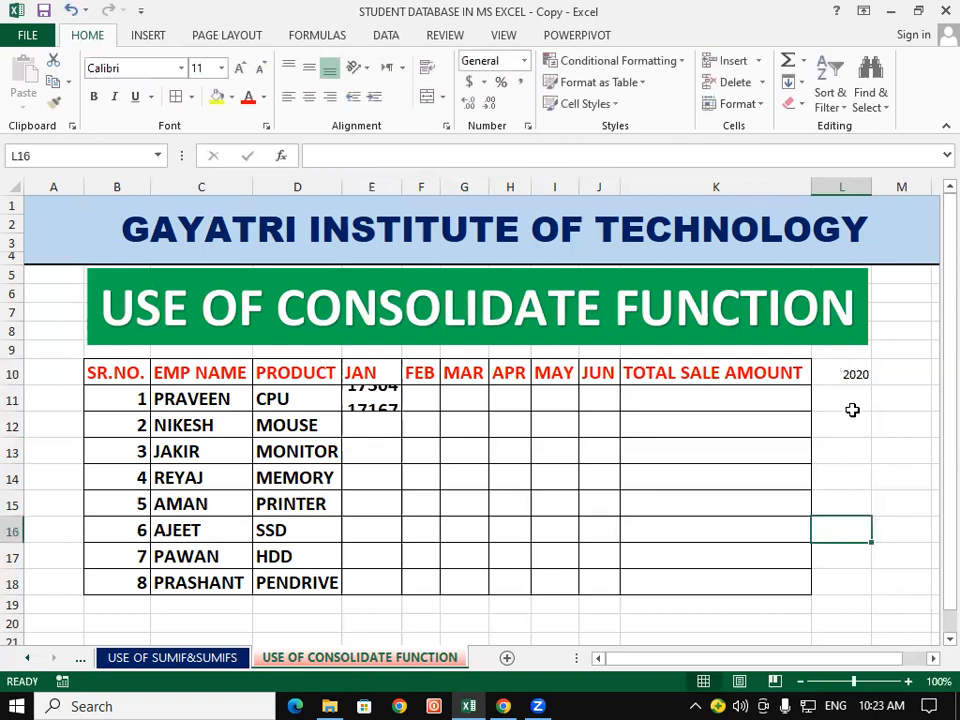
Format the year in L10 as bold red text at font size 16.
{"action": "left_click", "coordinate": [853, 371]}
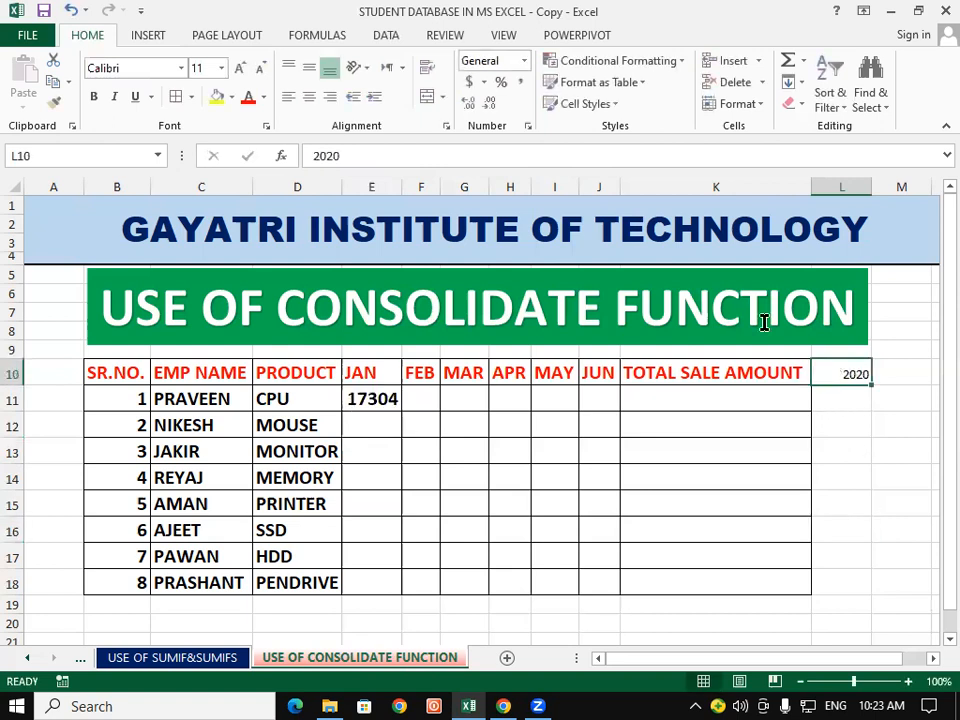
{"action": "left_click", "coordinate": [240, 69]}
{"action": "left_click", "coordinate": [240, 69]}
{"action": "left_click", "coordinate": [240, 69]}
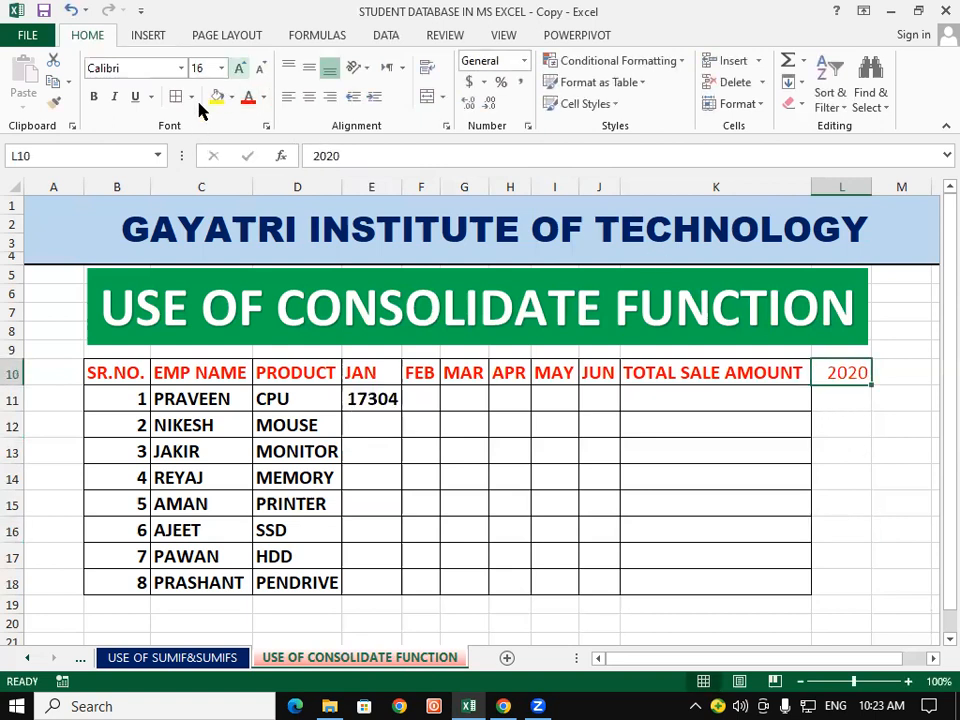
{"action": "left_click", "coordinate": [94, 97]}
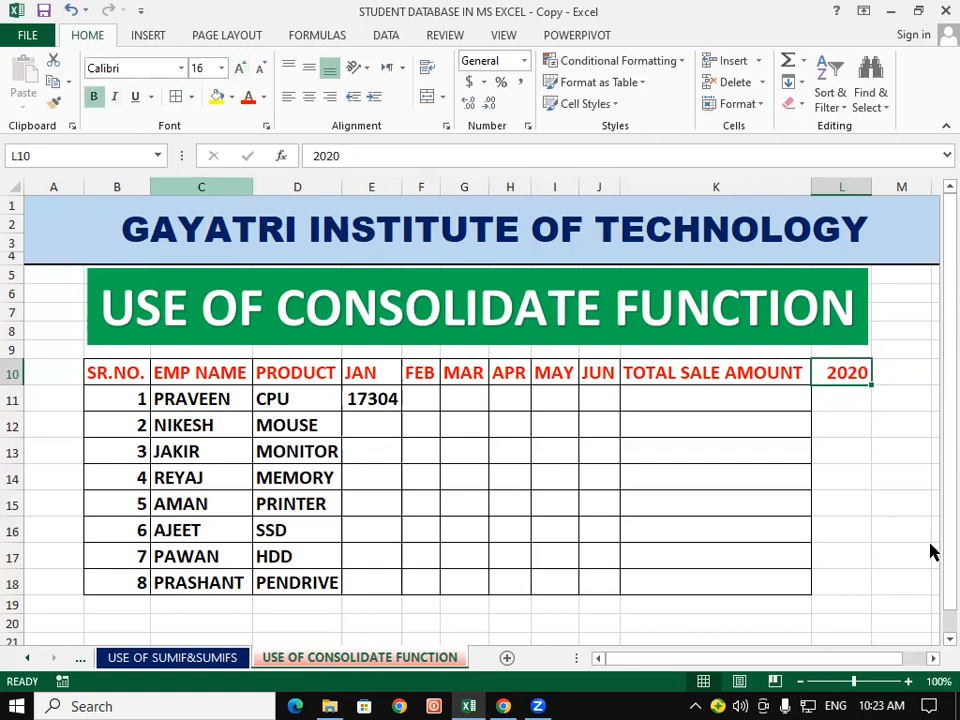
{"action": "left_click", "coordinate": [839, 440]}
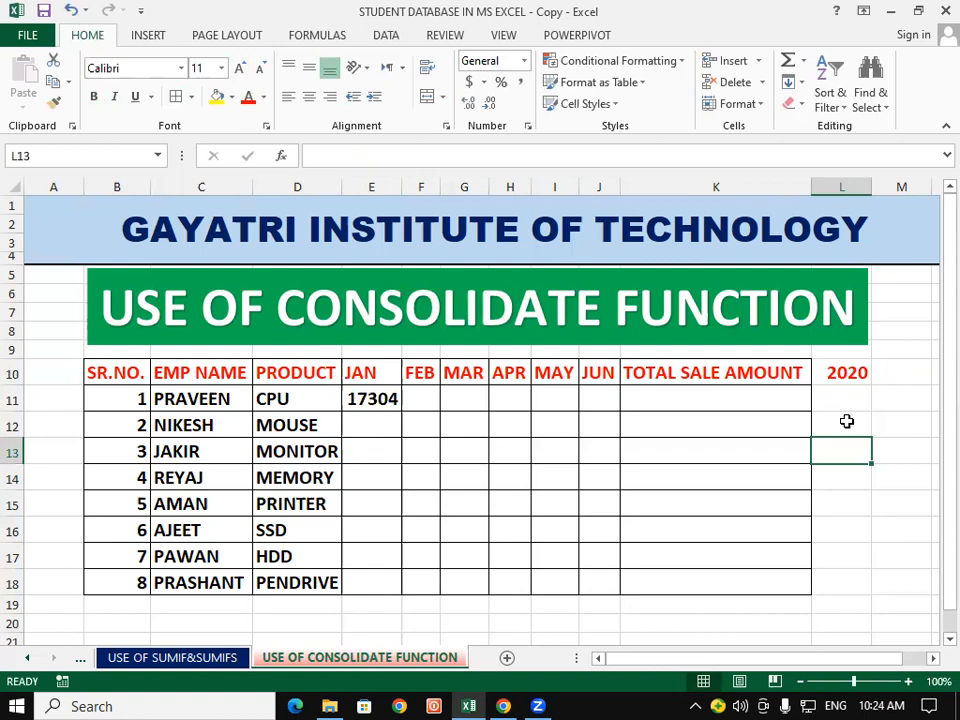
Fill the E11 formula across E11:J18 for all employees from JAN to JUN, and autofit the widths of columns E to J.
{"action": "left_click", "coordinate": [390, 399]}
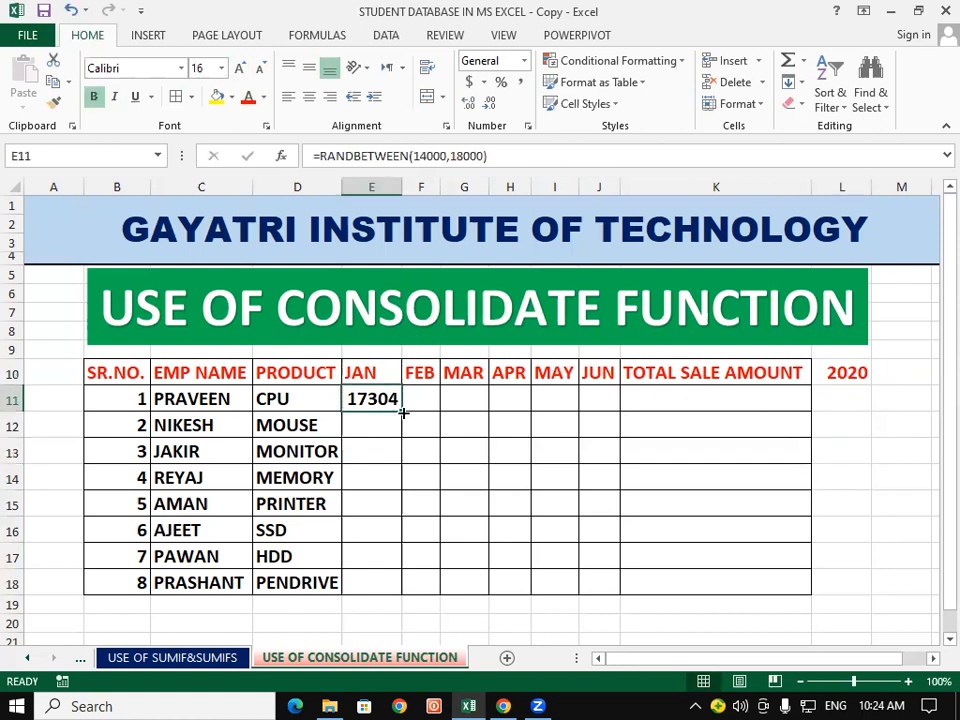
{"action": "left_click_drag", "start_coordinate": [495, 411], "coordinate": [620, 592]}
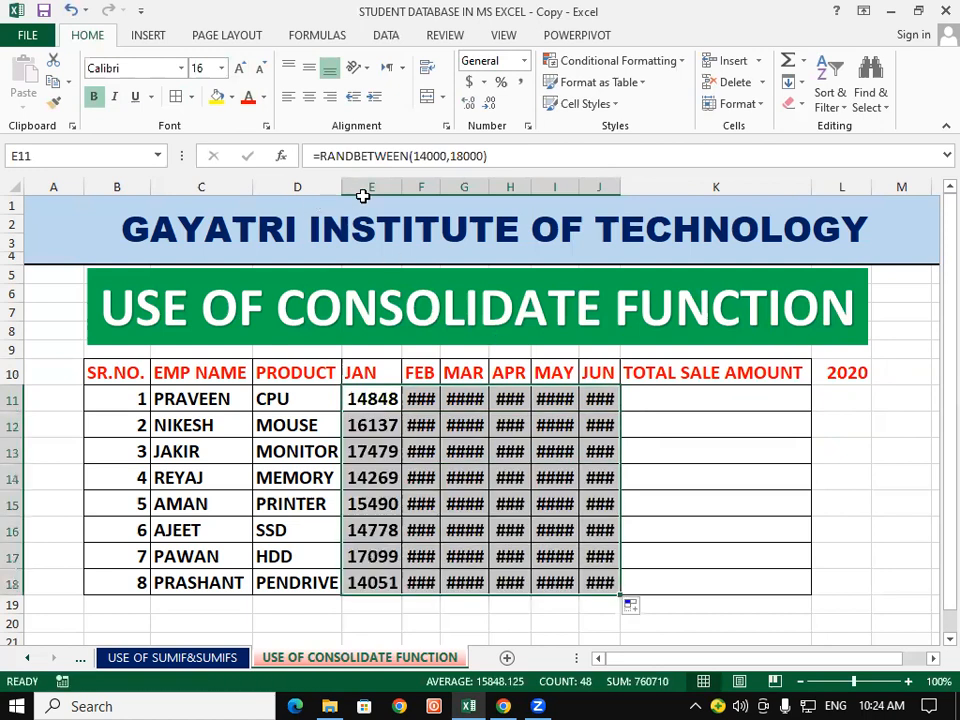
{"action": "left_click_drag", "start_coordinate": [396, 192], "coordinate": [617, 214]}
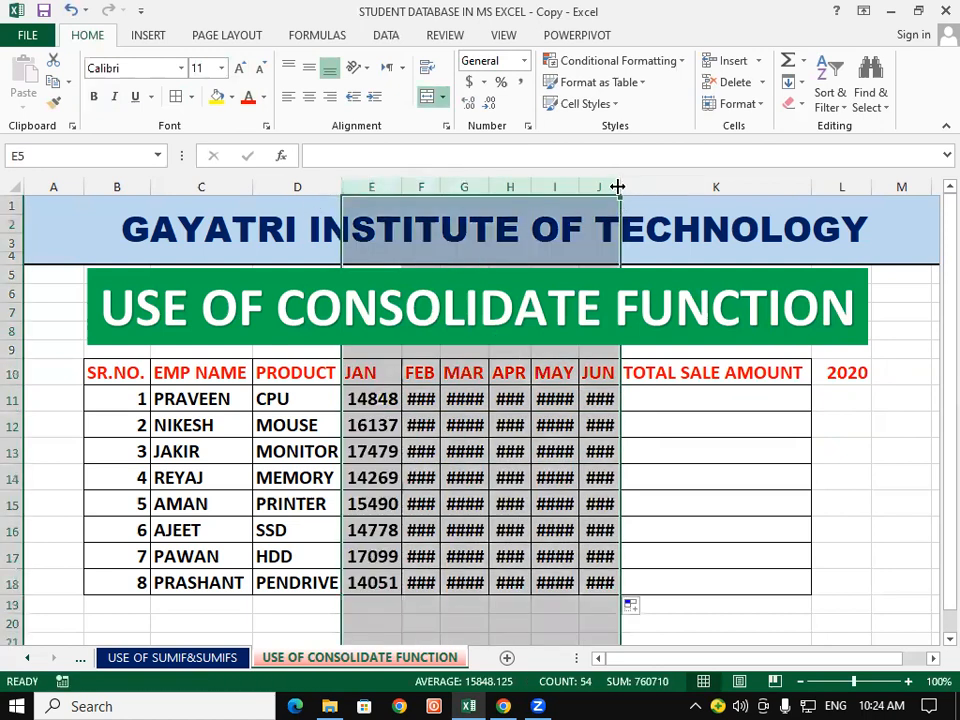
{"action": "double_click", "coordinate": [620, 187]}
{"action": "left_click", "coordinate": [758, 482]}
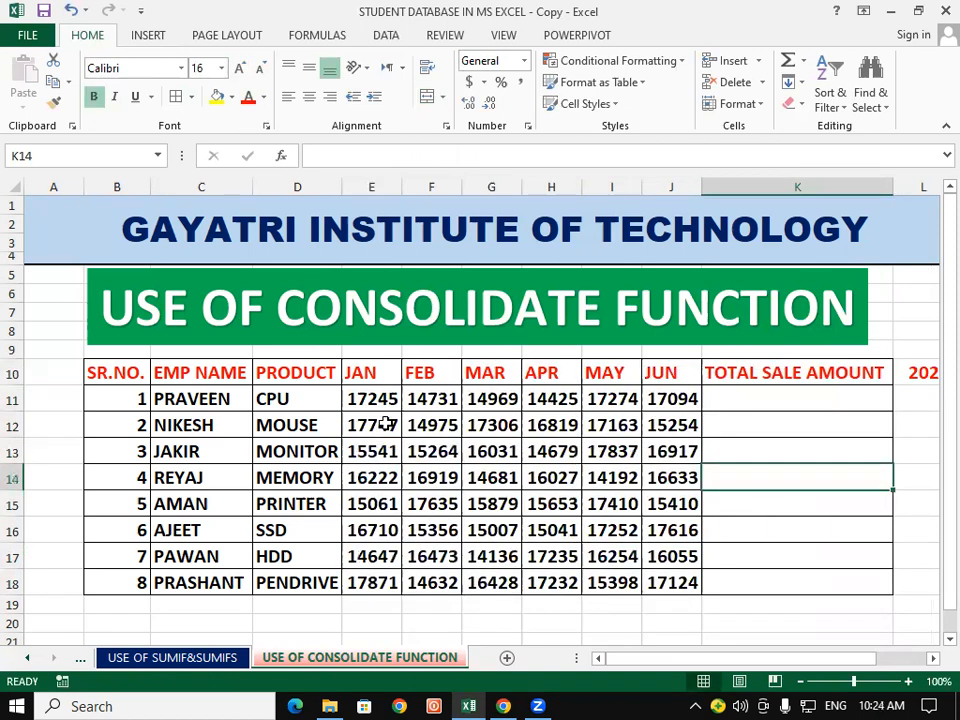
Replace the random-number formulas in E11:J18 with fixed numbers by copying the range and pasting it back in place as values only.
{"action": "left_click_drag", "start_coordinate": [375, 400], "coordinate": [688, 572]}
{"action": "right_click", "coordinate": [470, 482]}
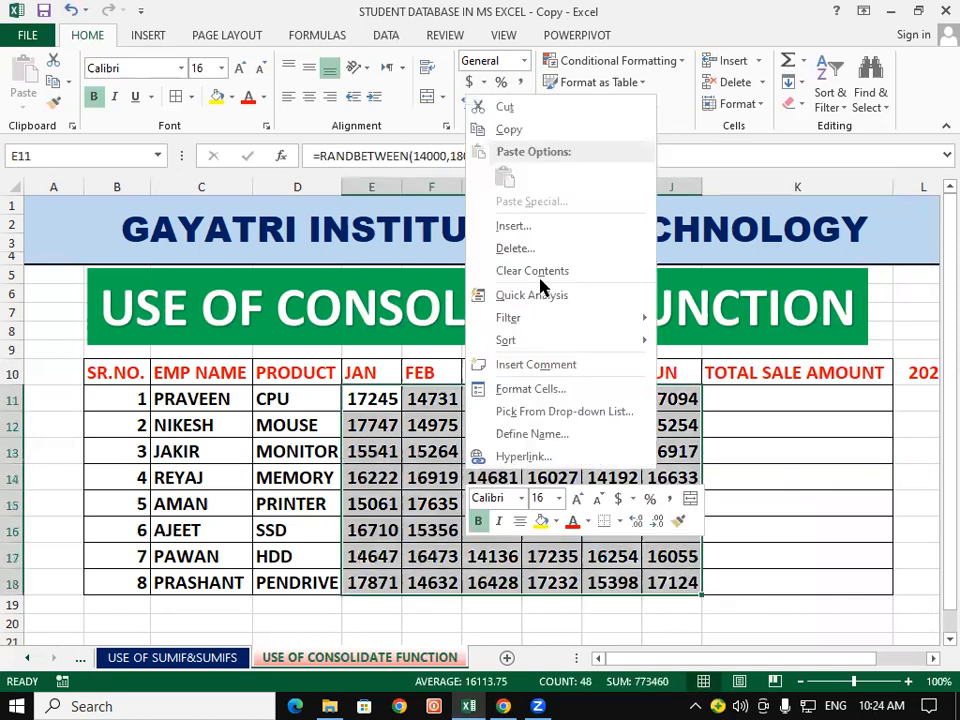
{"action": "left_click", "coordinate": [515, 129]}
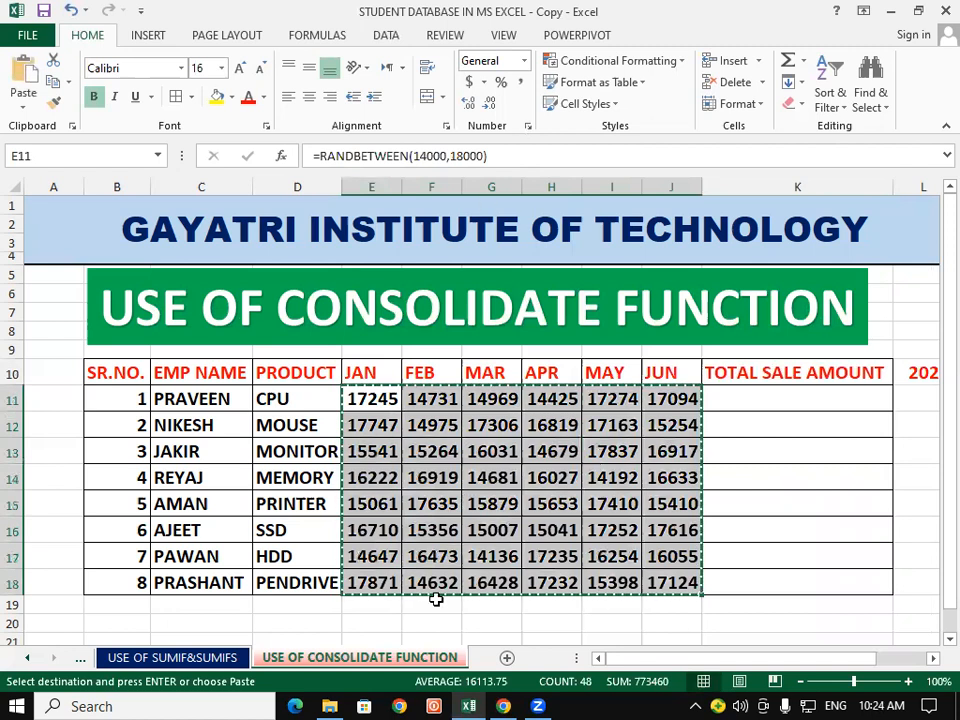
{"action": "right_click", "coordinate": [484, 498]}
{"action": "left_click", "coordinate": [546, 227]}
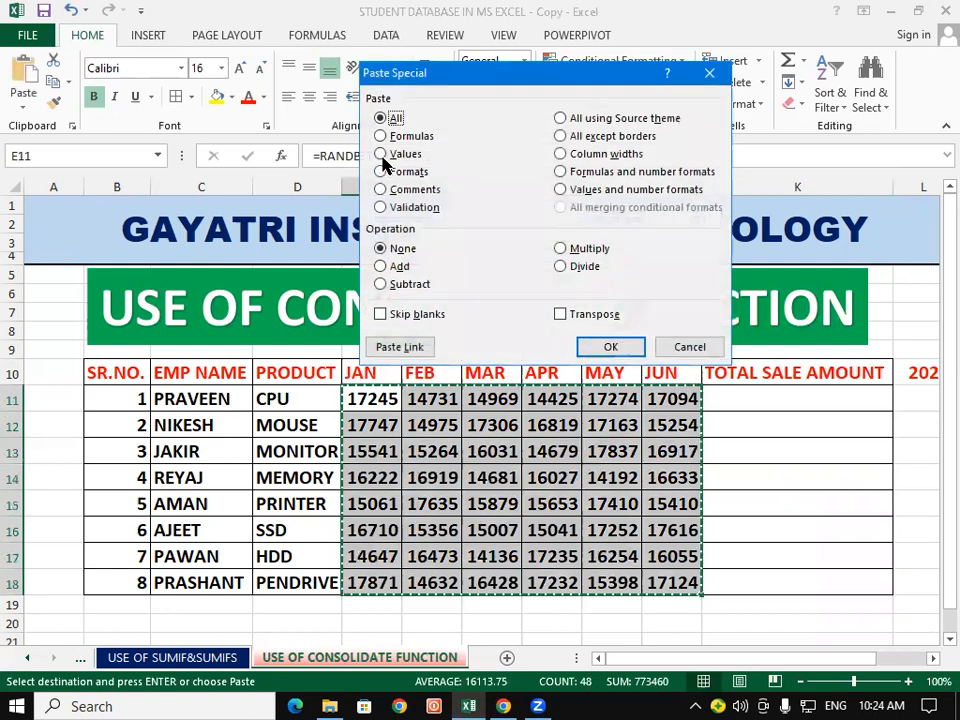
{"action": "left_click", "coordinate": [381, 154]}
{"action": "left_click", "coordinate": [612, 347]}
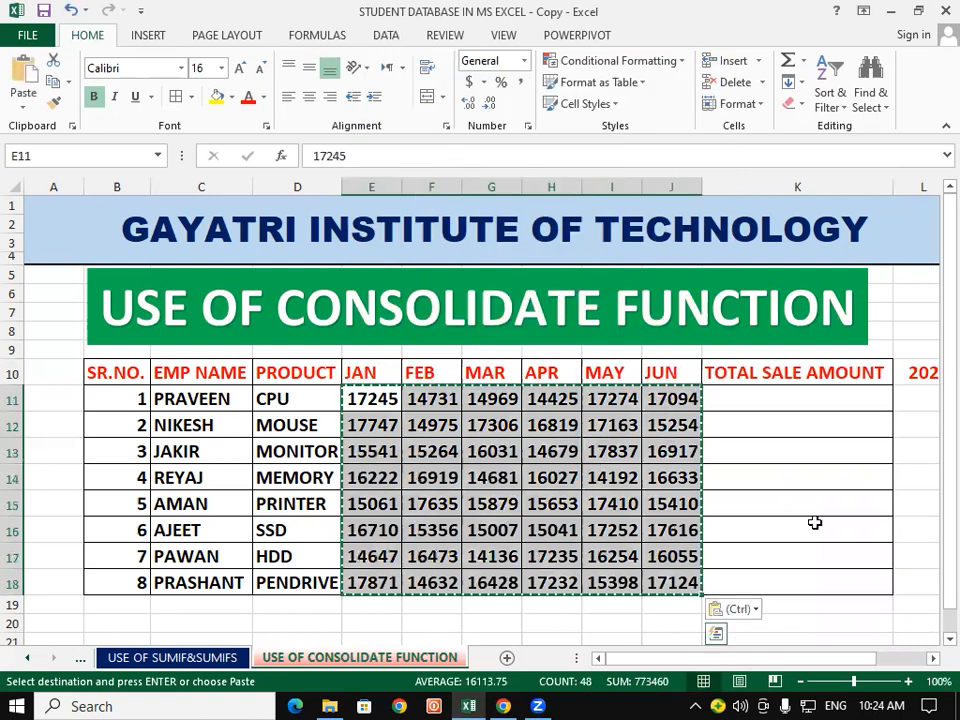
{"action": "left_click", "coordinate": [814, 521]}
{"action": "left_click", "coordinate": [553, 576]}
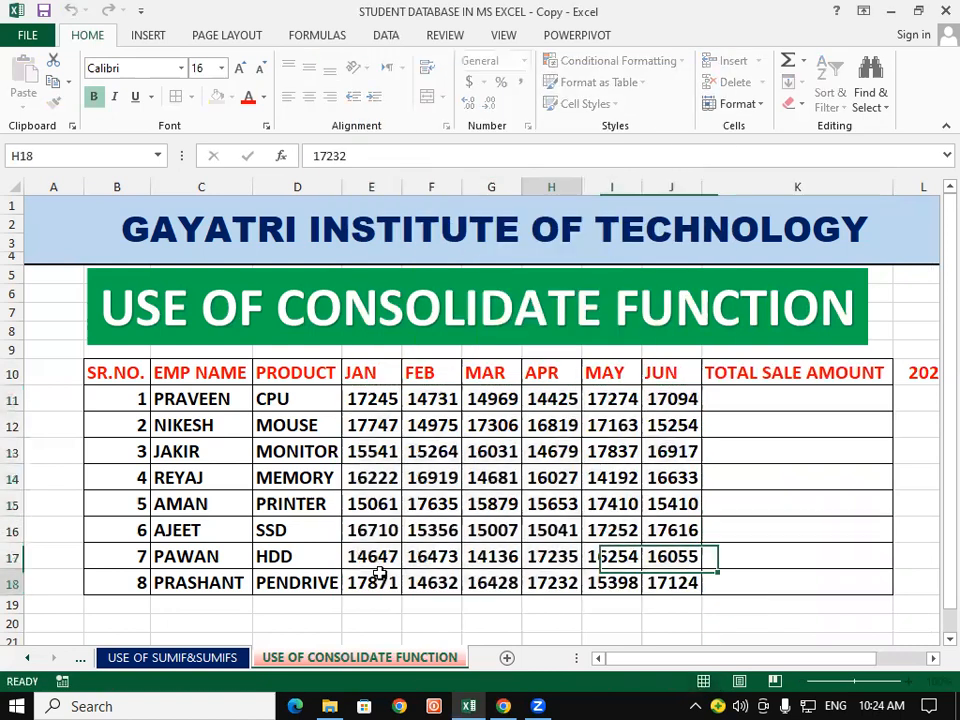
{"action": "left_click", "coordinate": [376, 500]}
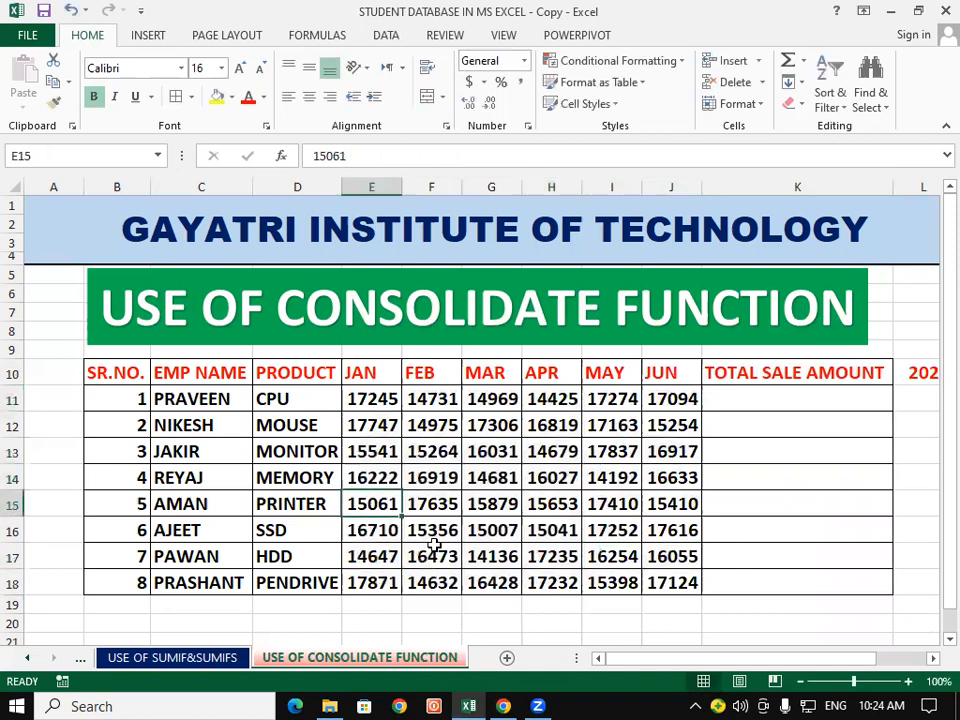
{"action": "left_click", "coordinate": [930, 659]}
{"action": "left_click", "coordinate": [855, 521]}
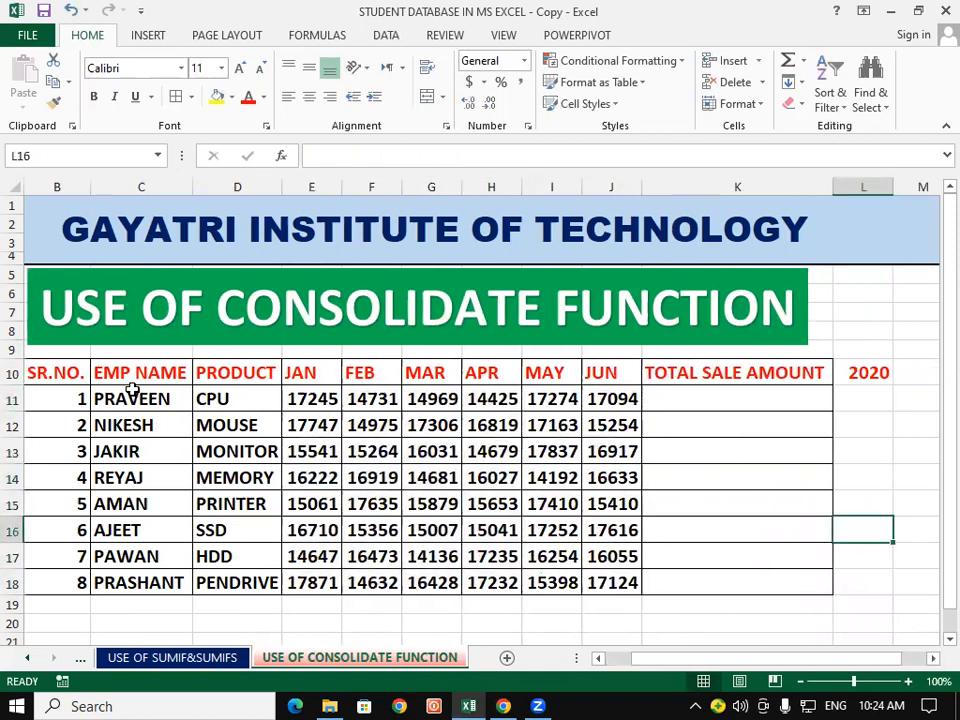
Examine the first employee's row, from name and product through the JAN to JUN figures to the TOTAL SALE AMOUNT cell.
{"action": "left_click", "coordinate": [132, 392]}
{"action": "left_click", "coordinate": [225, 396]}
{"action": "left_click_drag", "start_coordinate": [296, 399], "coordinate": [615, 399]}
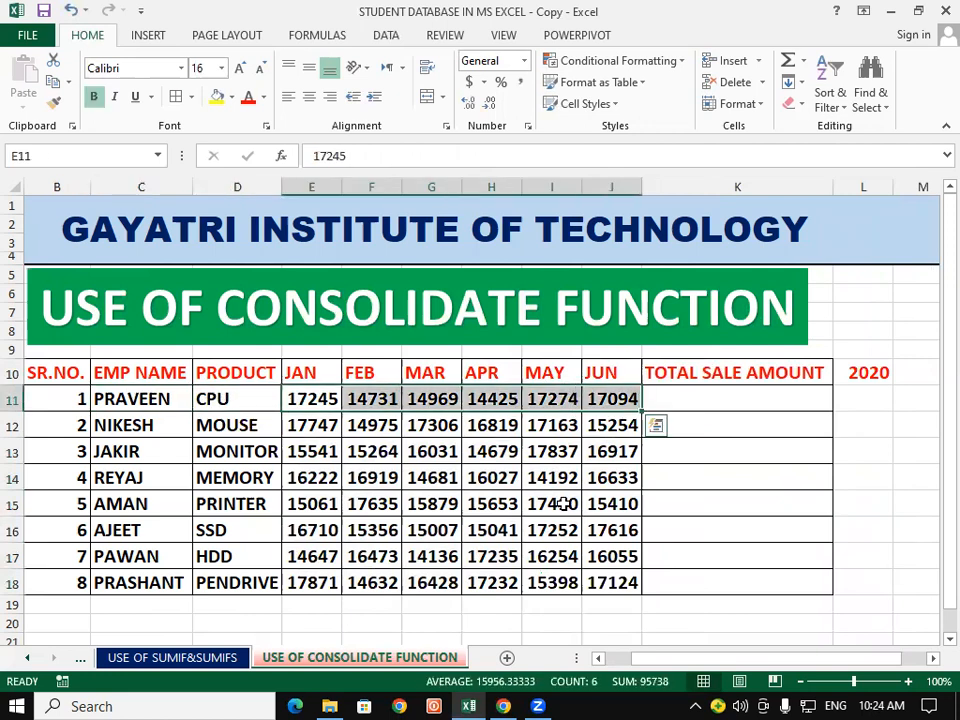
{"action": "left_click", "coordinate": [725, 399]}
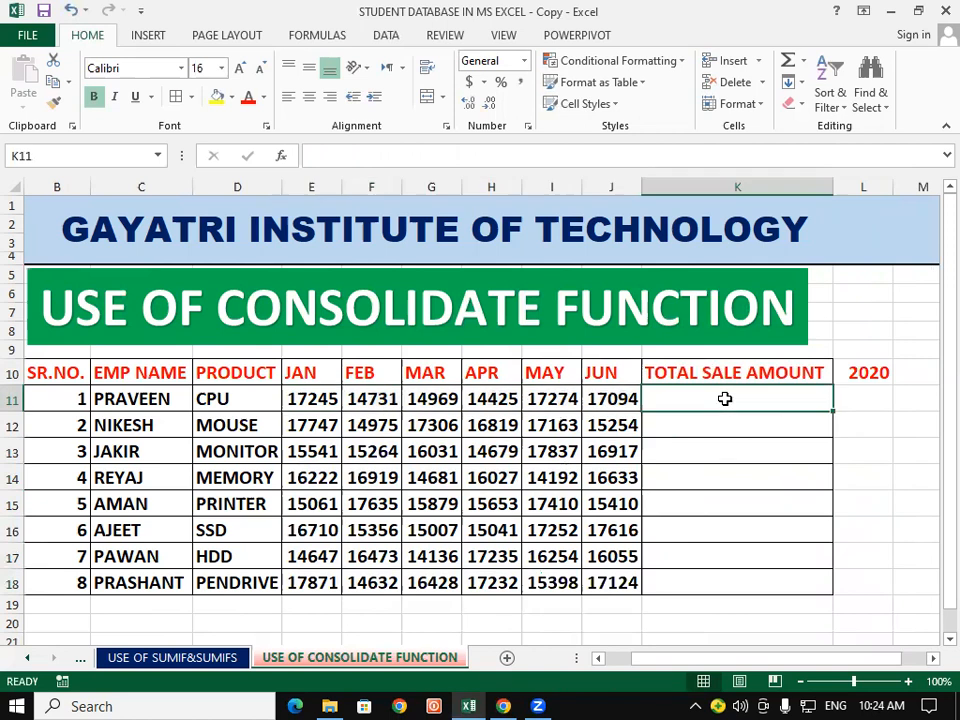
{"action": "left_click_drag", "start_coordinate": [300, 399], "coordinate": [669, 400]}
{"action": "left_click", "coordinate": [672, 398]}
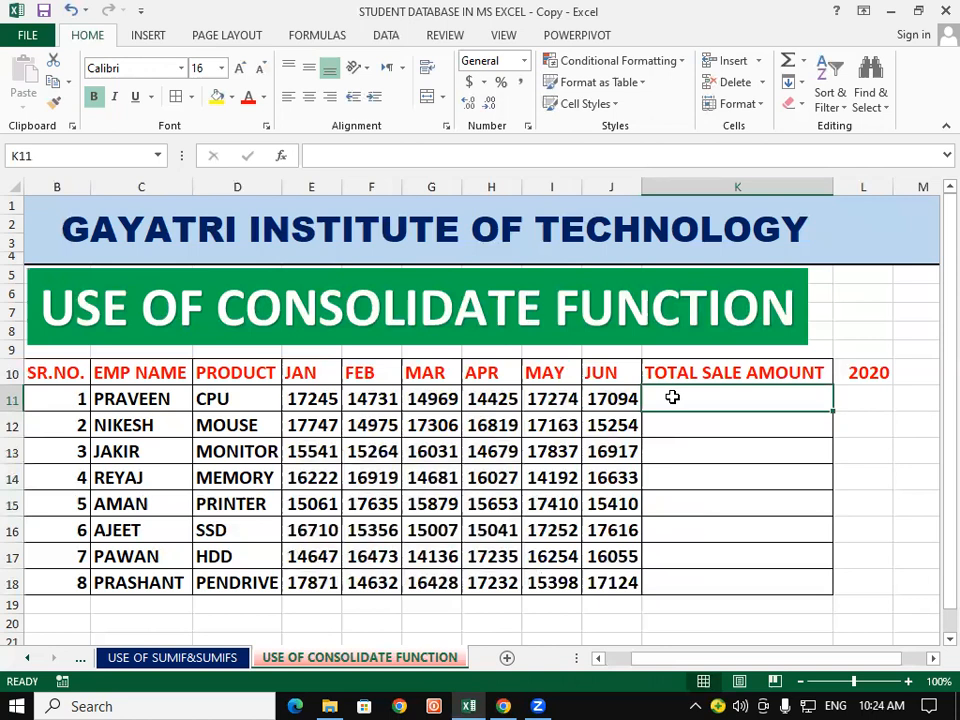
{"action": "left_click", "coordinate": [252, 479]}
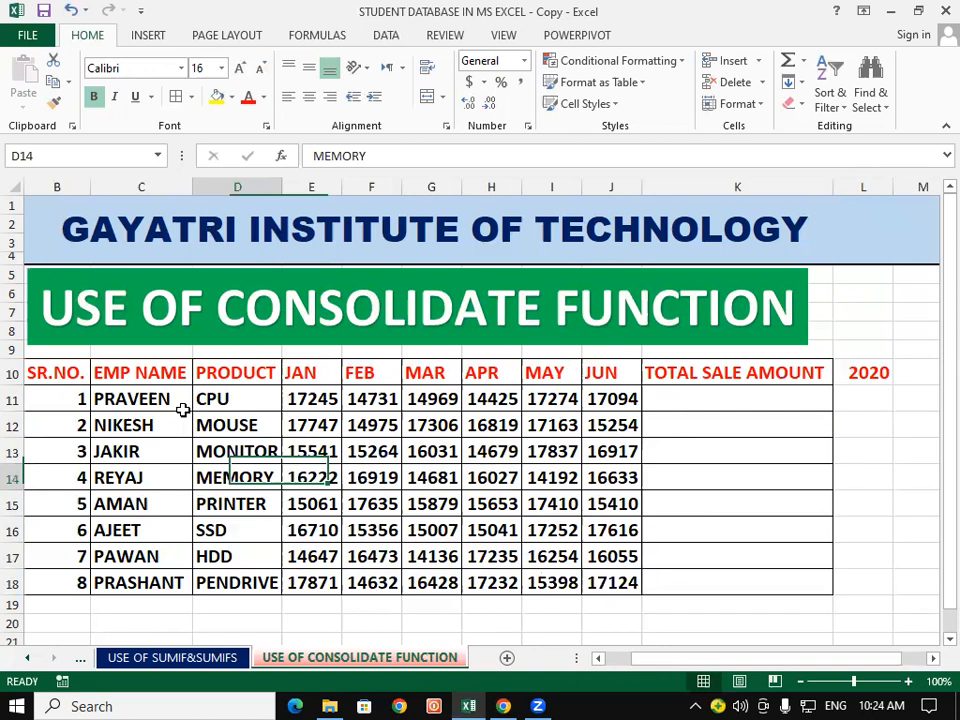
{"action": "left_click", "coordinate": [186, 398]}
{"action": "left_click", "coordinate": [238, 397]}
{"action": "left_click_drag", "start_coordinate": [317, 400], "coordinate": [700, 402]}
{"action": "left_click", "coordinate": [697, 468]}
Total the first employee's JAN to JUN sales in K11 with the formula =SUM(E11:J11).
{"action": "left_click", "coordinate": [703, 401]}
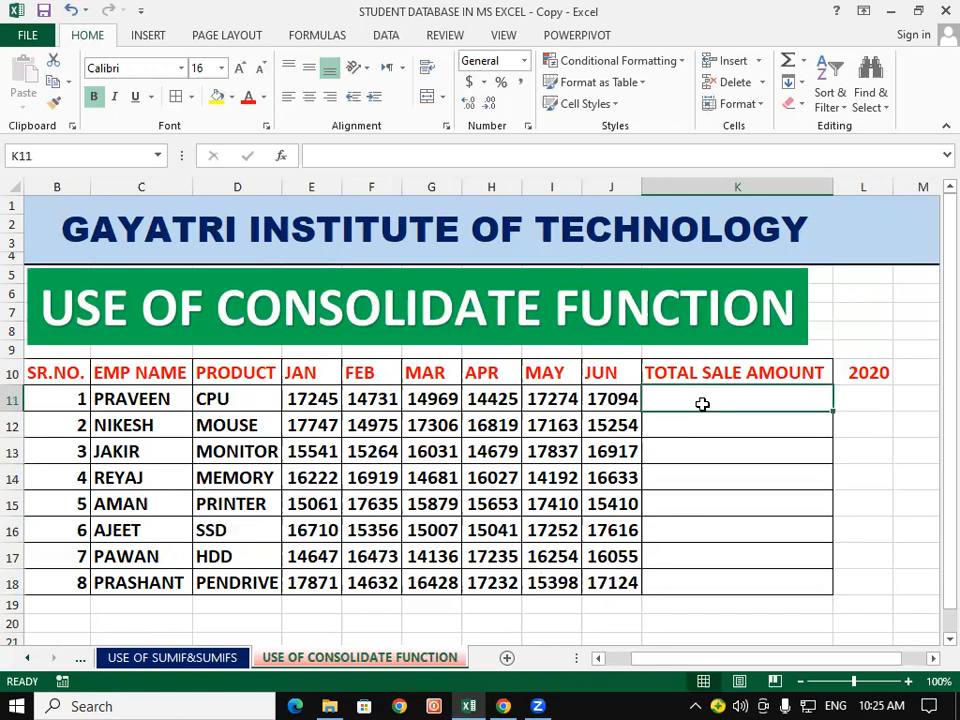
{"action": "type", "text": "=S"}
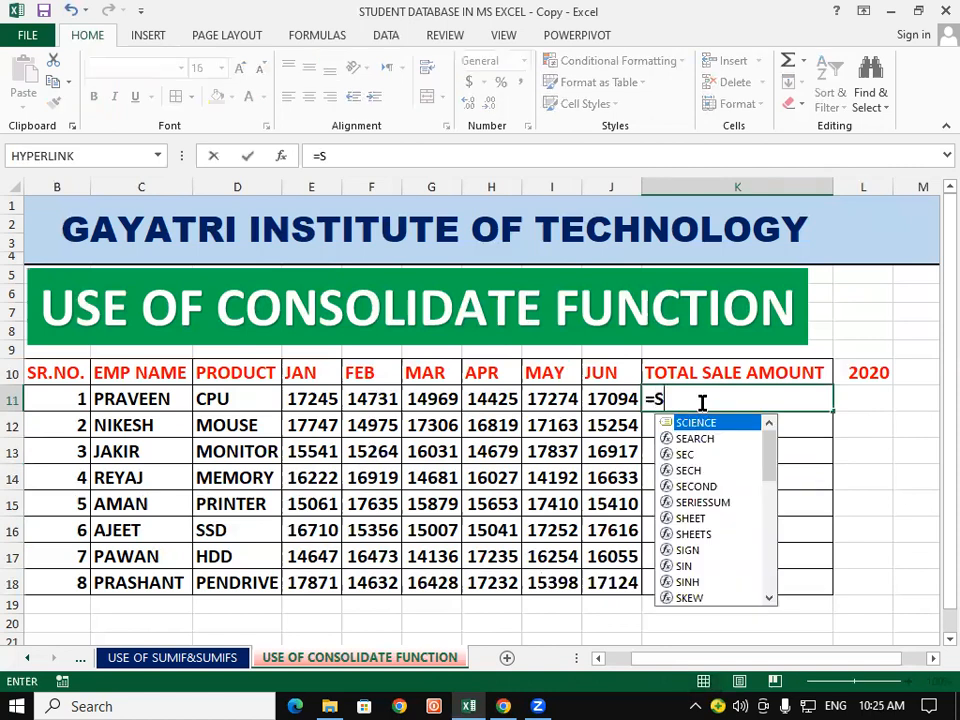
{"action": "type", "text": "UM("}
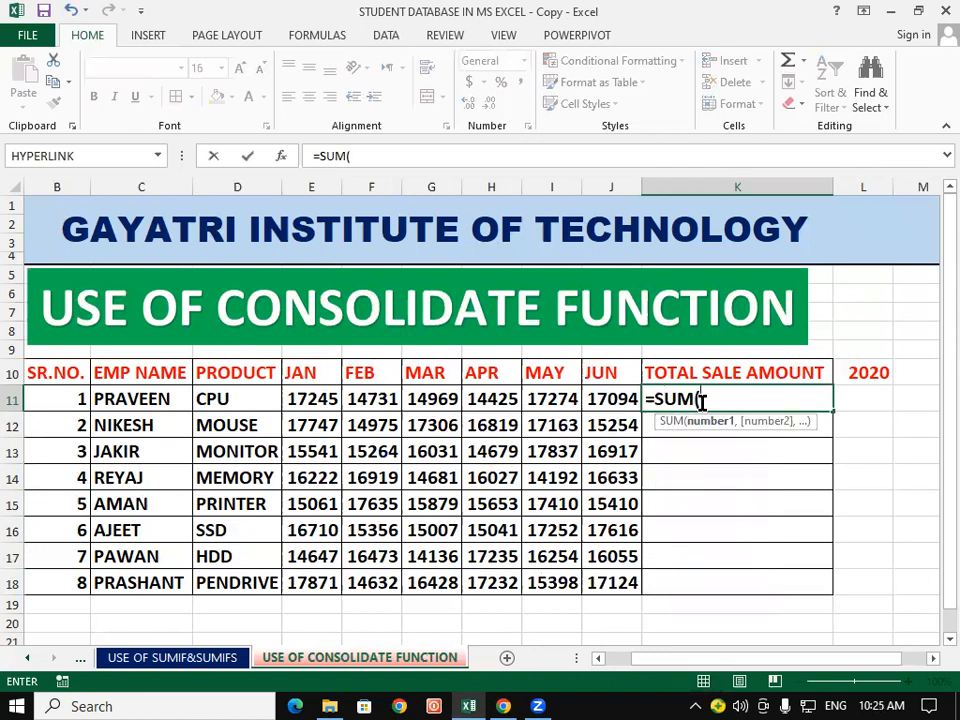
{"action": "left_click_drag", "start_coordinate": [315, 400], "coordinate": [593, 399]}
{"action": "key", "text": "Return"}
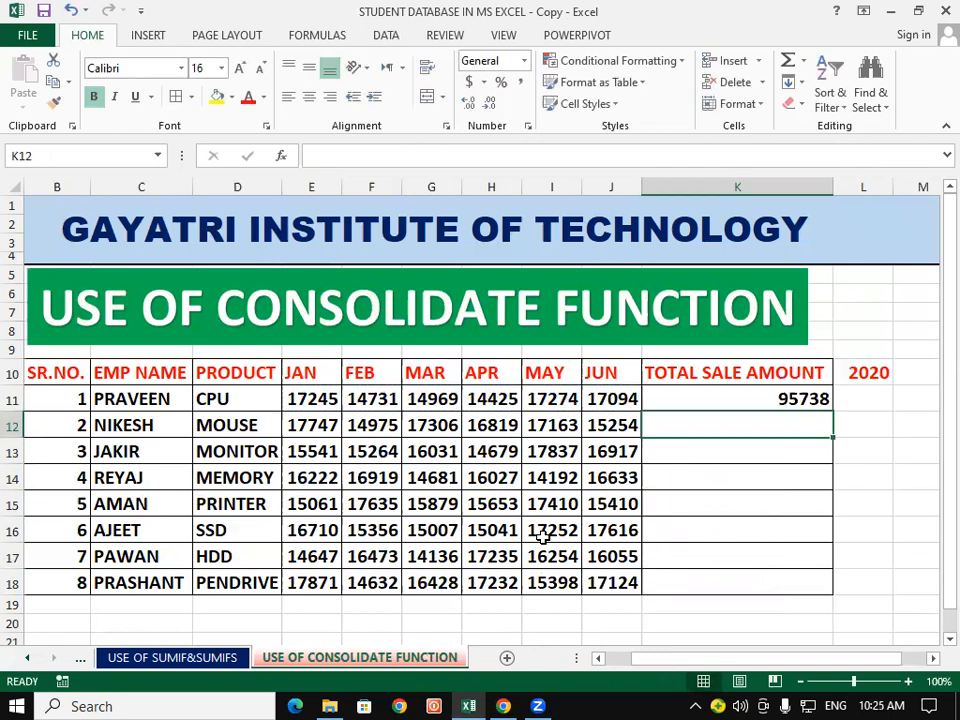
Fill the K11 sum formula down through K18 for all remaining employees.
{"action": "left_click", "coordinate": [729, 403]}
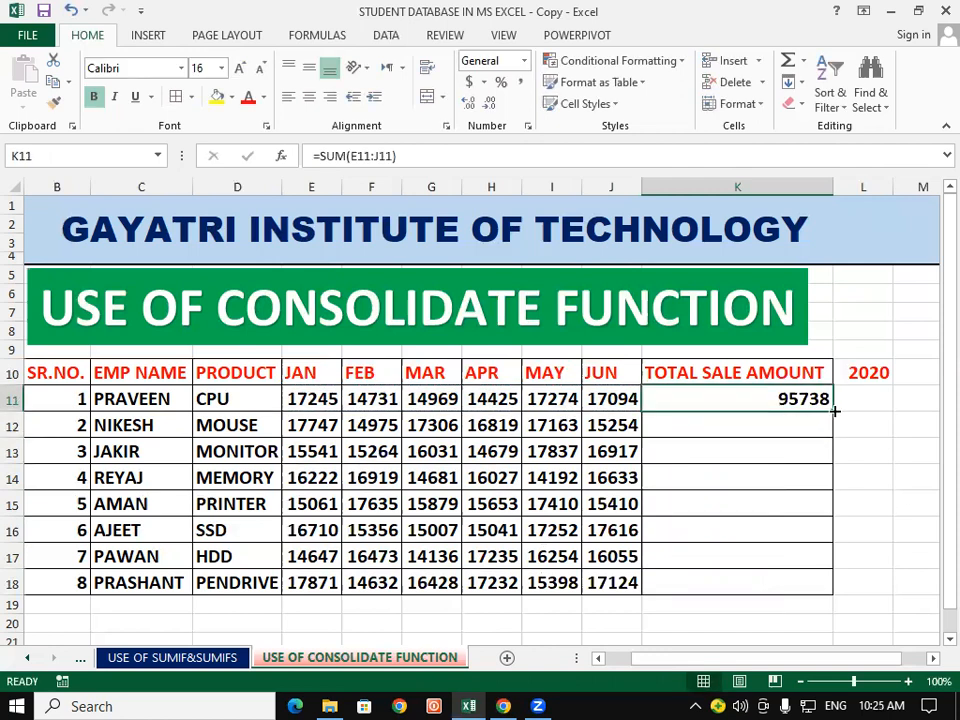
{"action": "double_click", "coordinate": [835, 410]}
{"action": "left_click", "coordinate": [872, 467]}
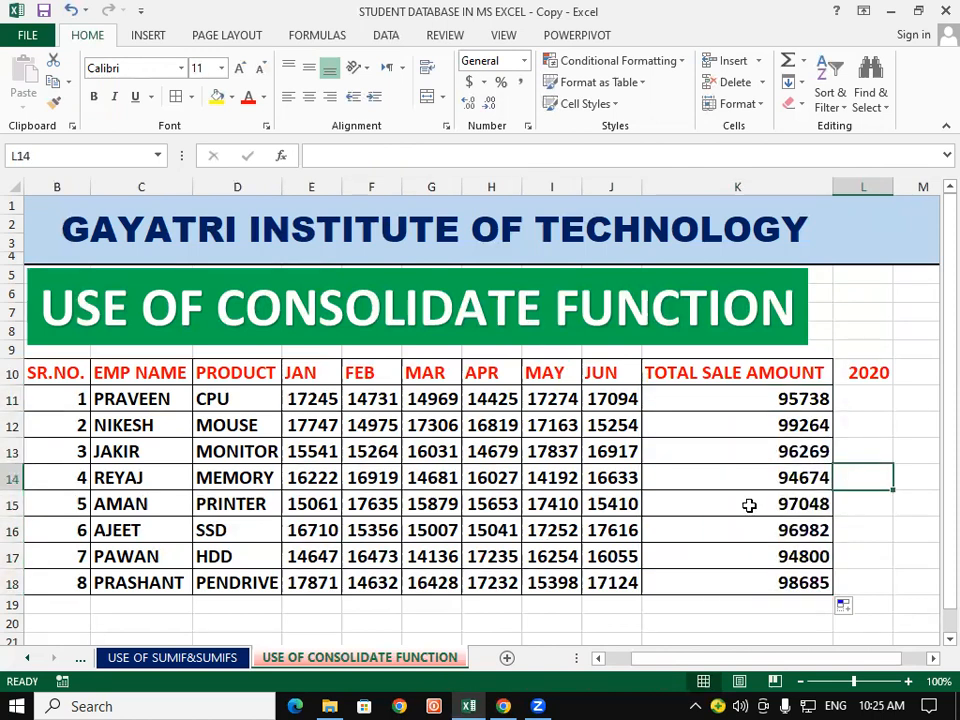
{"action": "left_click", "coordinate": [714, 482]}
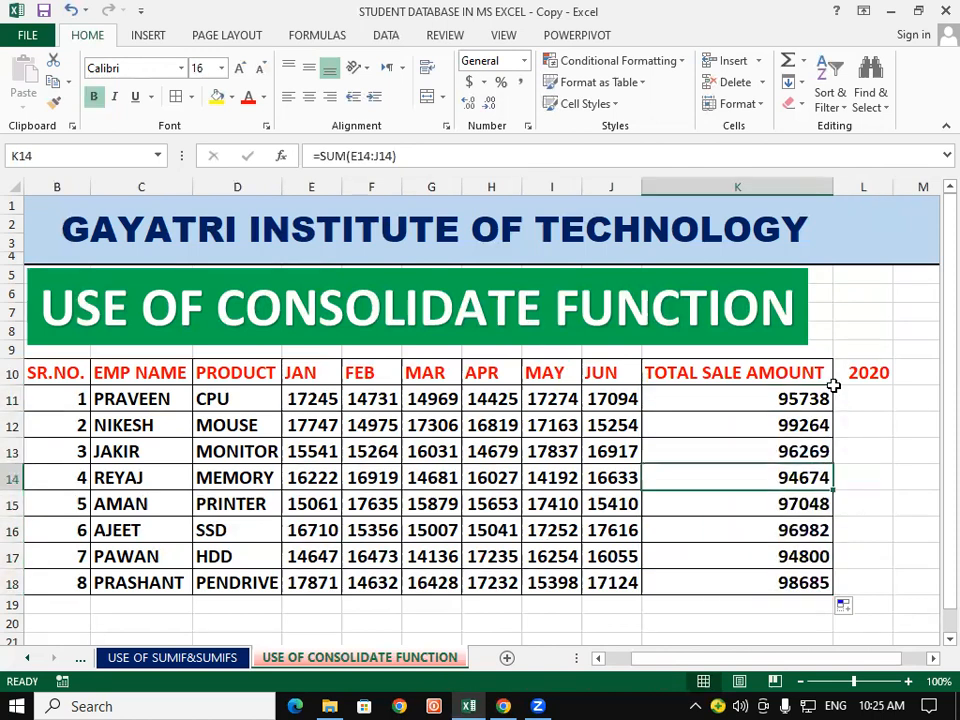
Move the green USE OF CONSOLIDATE FUNCTION banner slightly to the right so it sits centred above the table.
{"action": "left_click", "coordinate": [882, 371]}
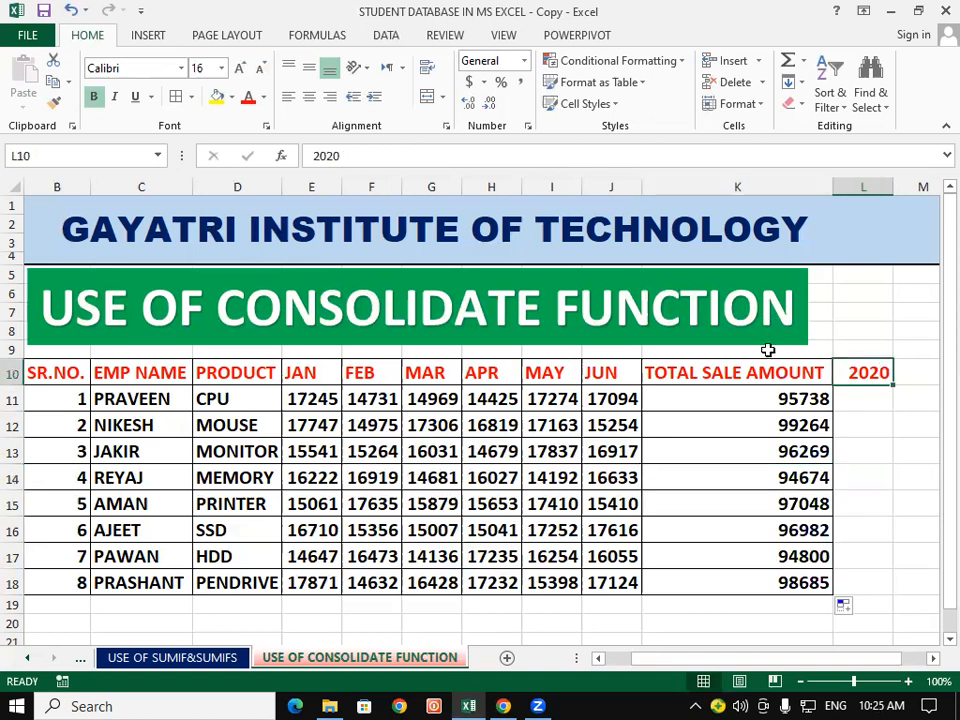
{"action": "left_click_drag", "start_coordinate": [767, 342], "coordinate": [793, 344]}
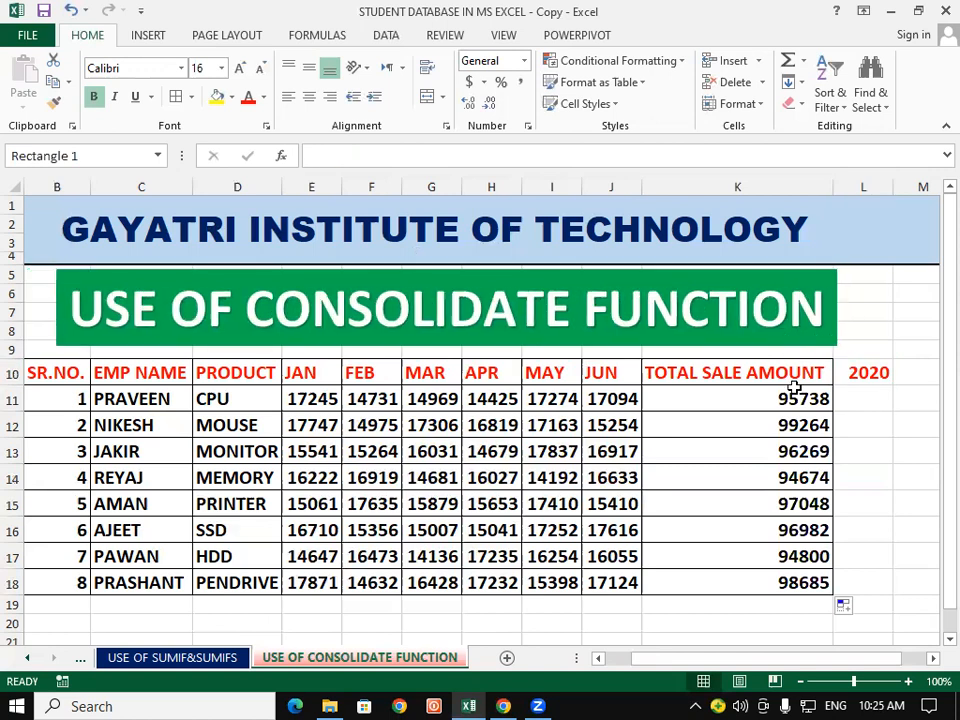
{"action": "left_click", "coordinate": [789, 481]}
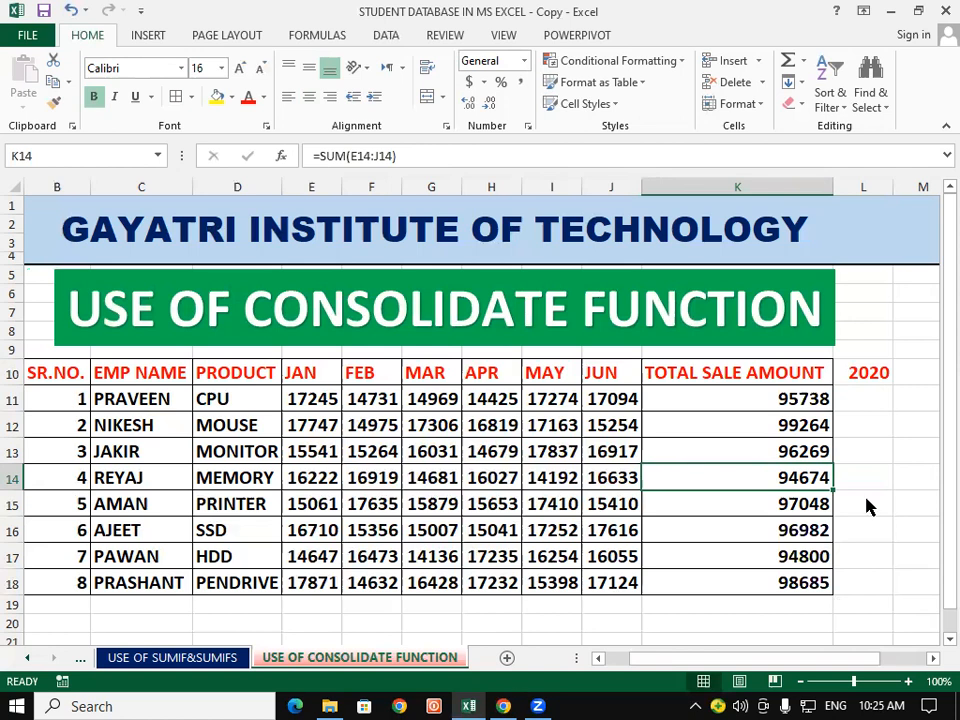
Review the cell references in the K14 sum formula, and refill the K11 formula down to K18.
{"action": "key", "text": "F2"}
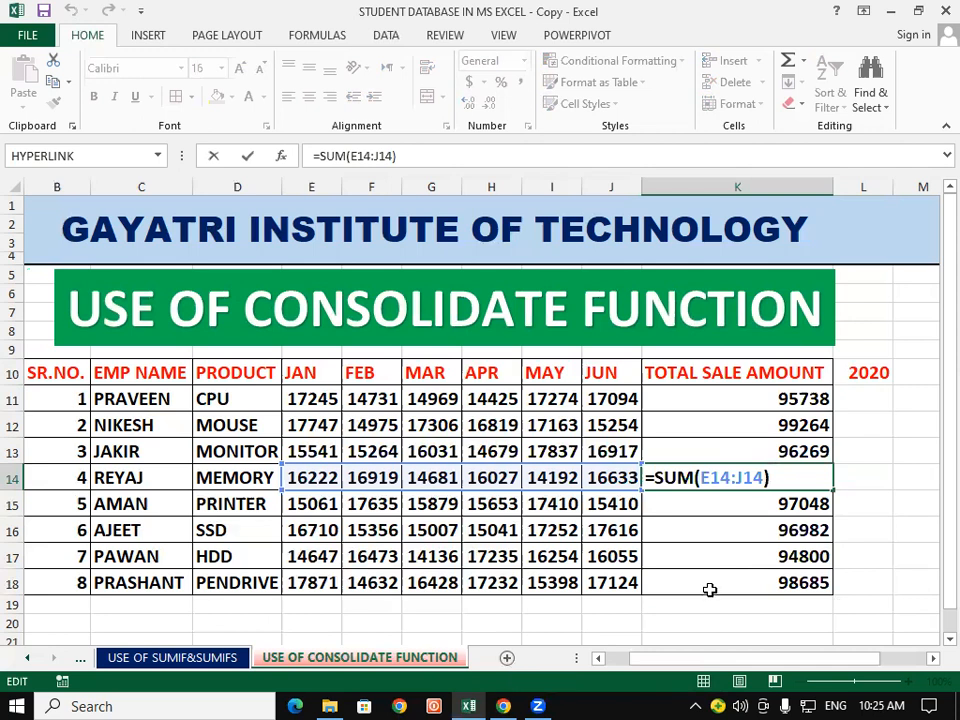
{"action": "key", "text": "Return"}
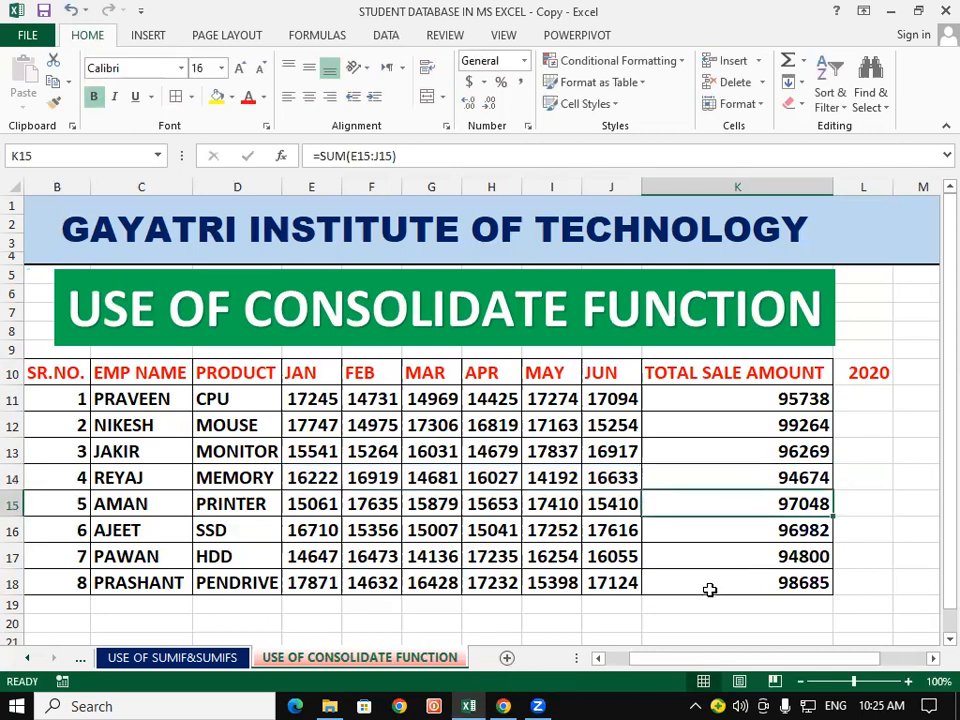
{"action": "left_click", "coordinate": [818, 399]}
{"action": "left_click_drag", "start_coordinate": [831, 412], "coordinate": [832, 583]}
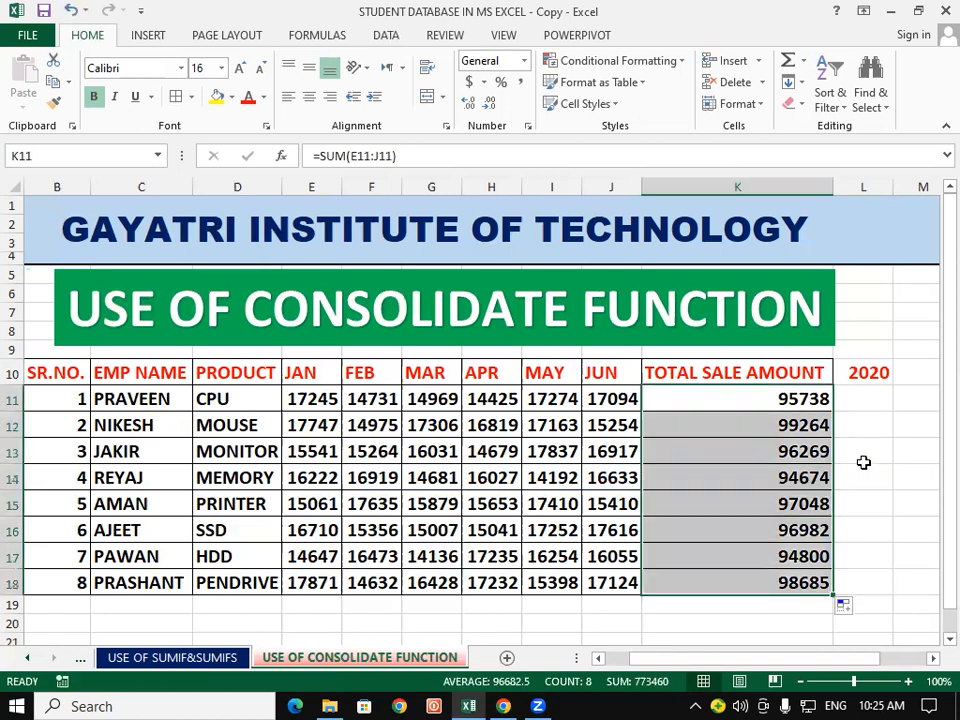
{"action": "left_click", "coordinate": [861, 458]}
Add a new worksheet to the workbook and name it CONSOLIDATE 2021.
{"action": "left_click", "coordinate": [505, 662]}
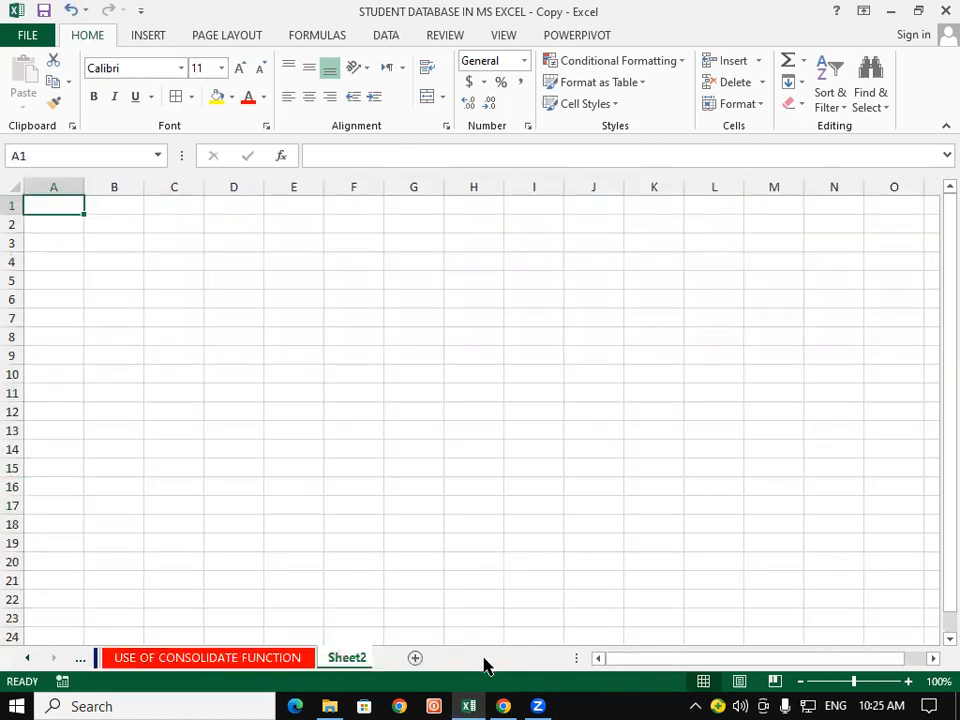
{"action": "right_click", "coordinate": [347, 662]}
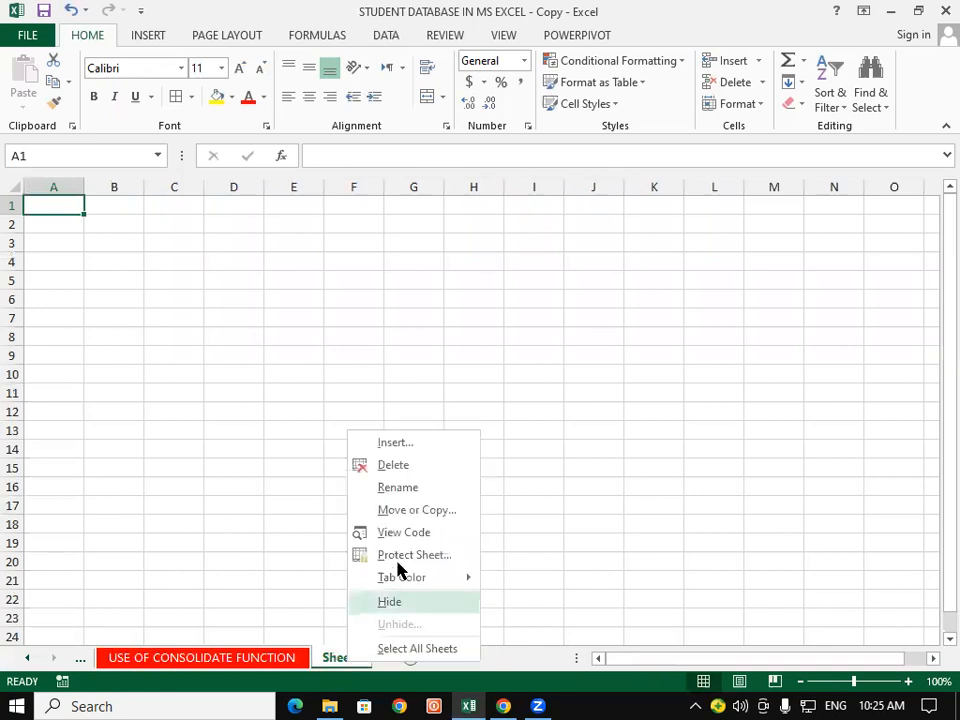
{"action": "left_click", "coordinate": [412, 487]}
{"action": "type", "text": "CO"}
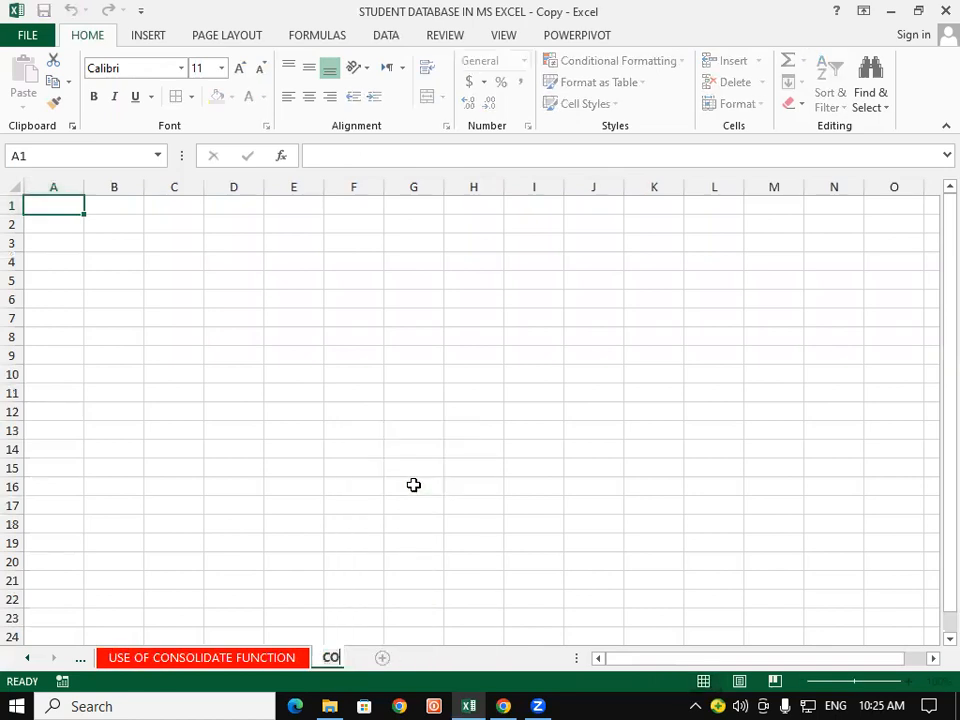
{"action": "type", "text": "NSOLIDATE "}
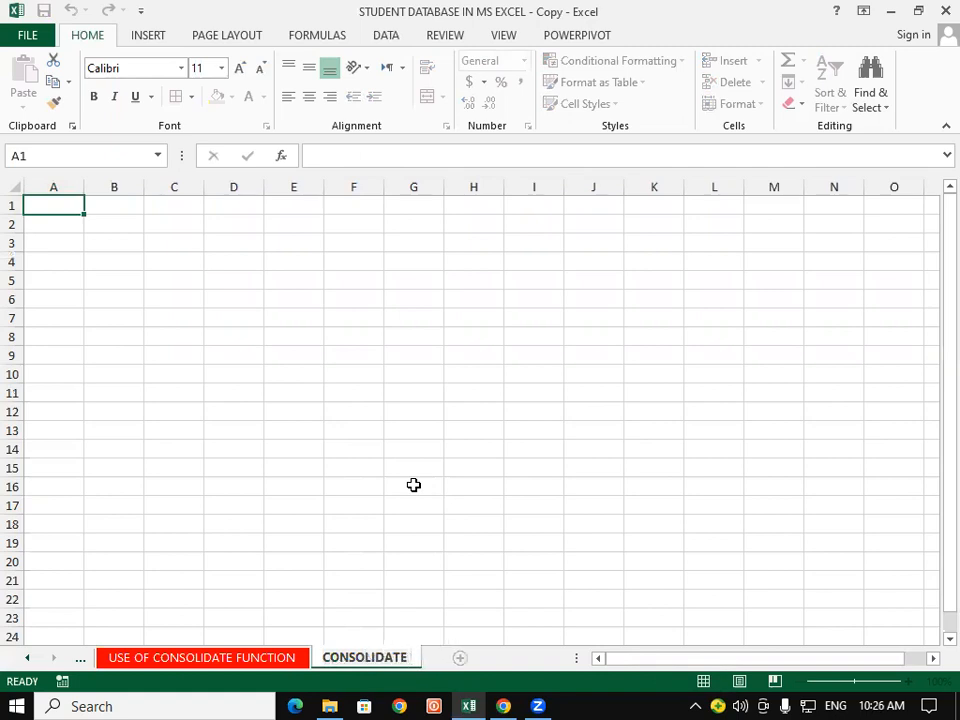
{"action": "type", "text": "2021"}
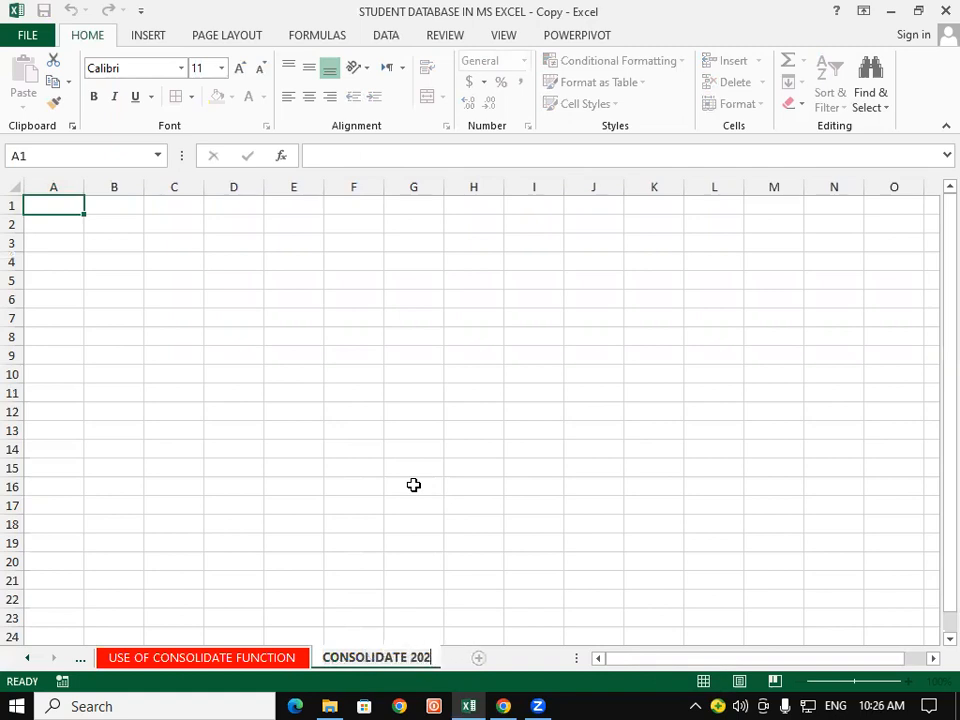
{"action": "left_click", "coordinate": [410, 487]}
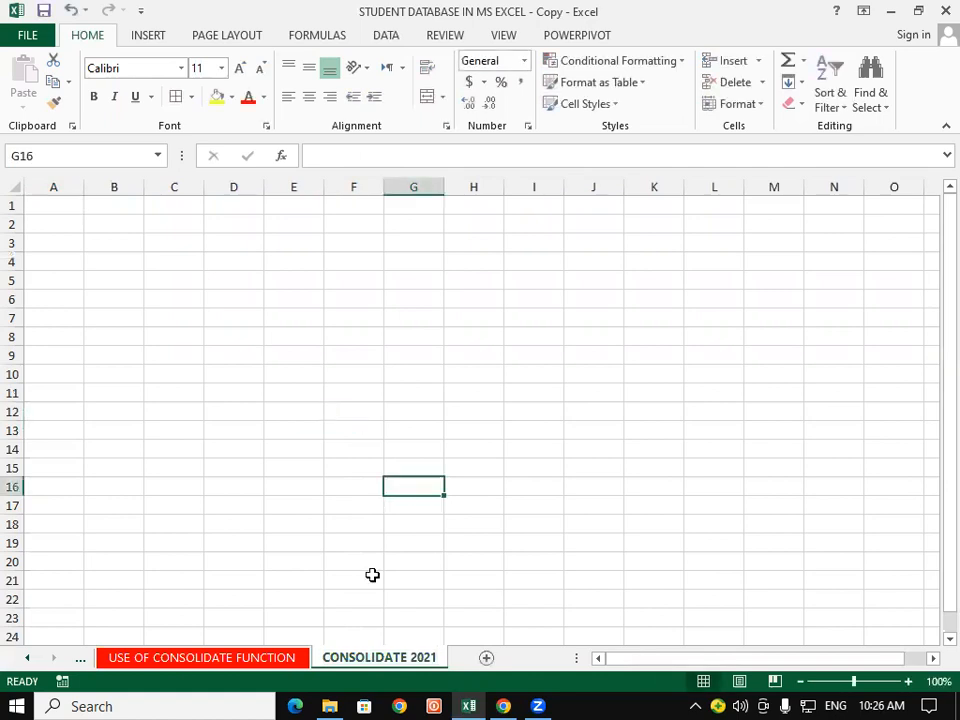
{"action": "left_click", "coordinate": [270, 661]}
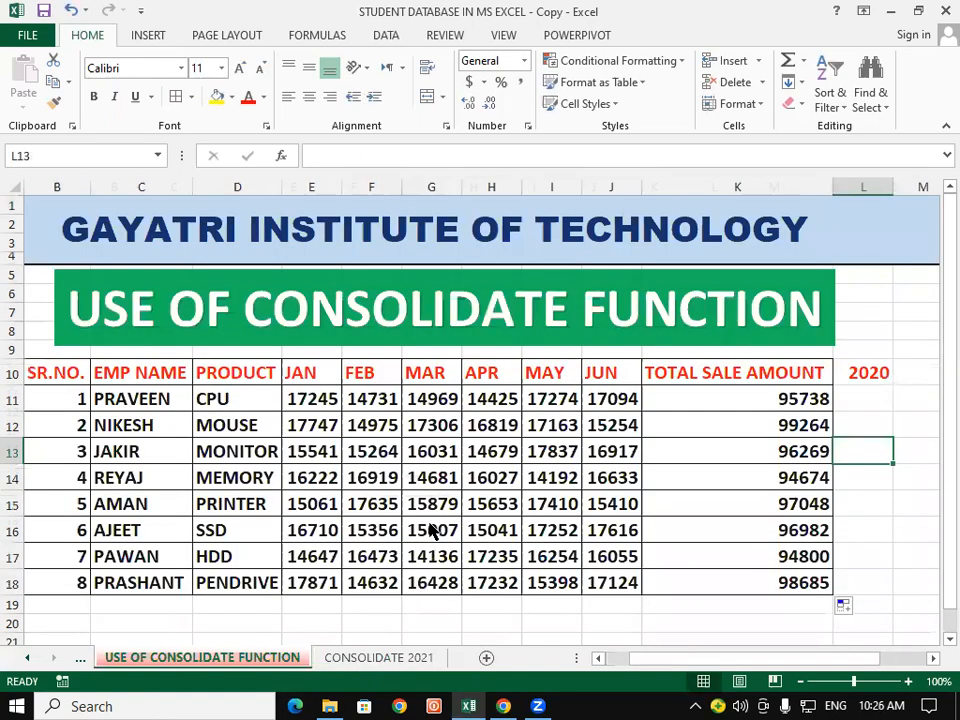
{"action": "right_click", "coordinate": [380, 660]}
{"action": "left_click", "coordinate": [450, 531]}
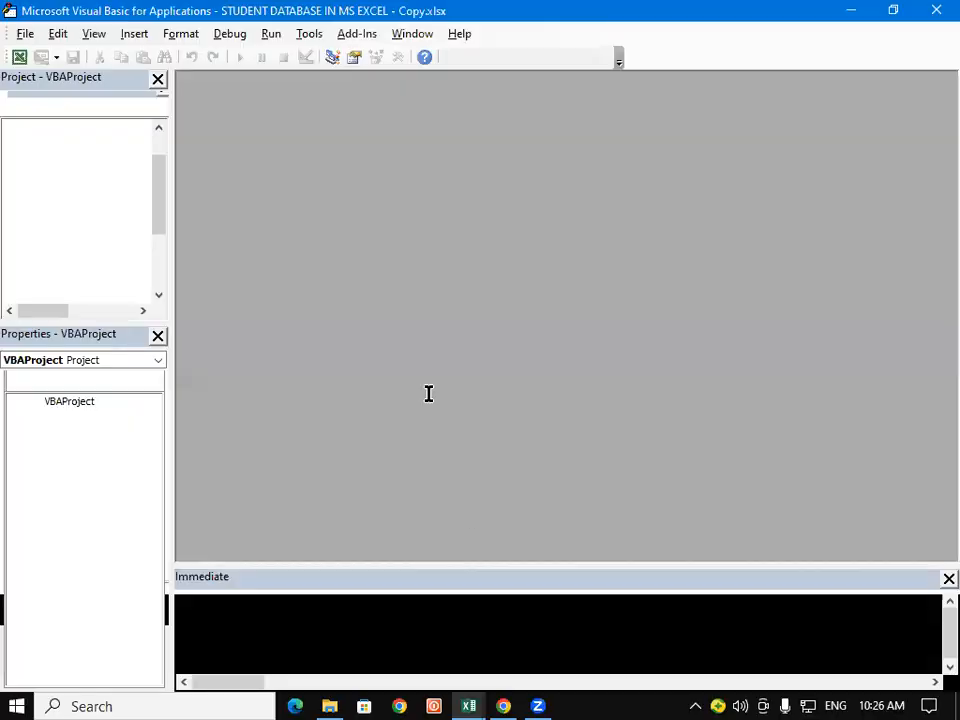
{"action": "left_click", "coordinate": [932, 10]}
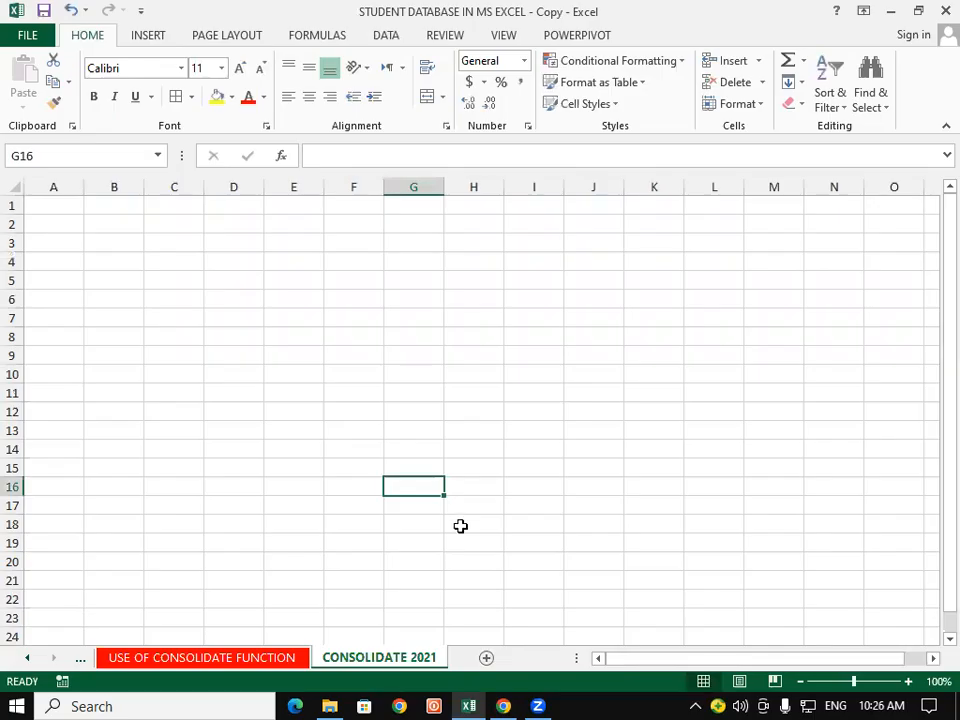
Colour the CONSOLIDATE 2021 sheet tab yellow, and check it against the USE OF CONSOLIDATE FUNCTION sheet.
{"action": "right_click", "coordinate": [390, 651]}
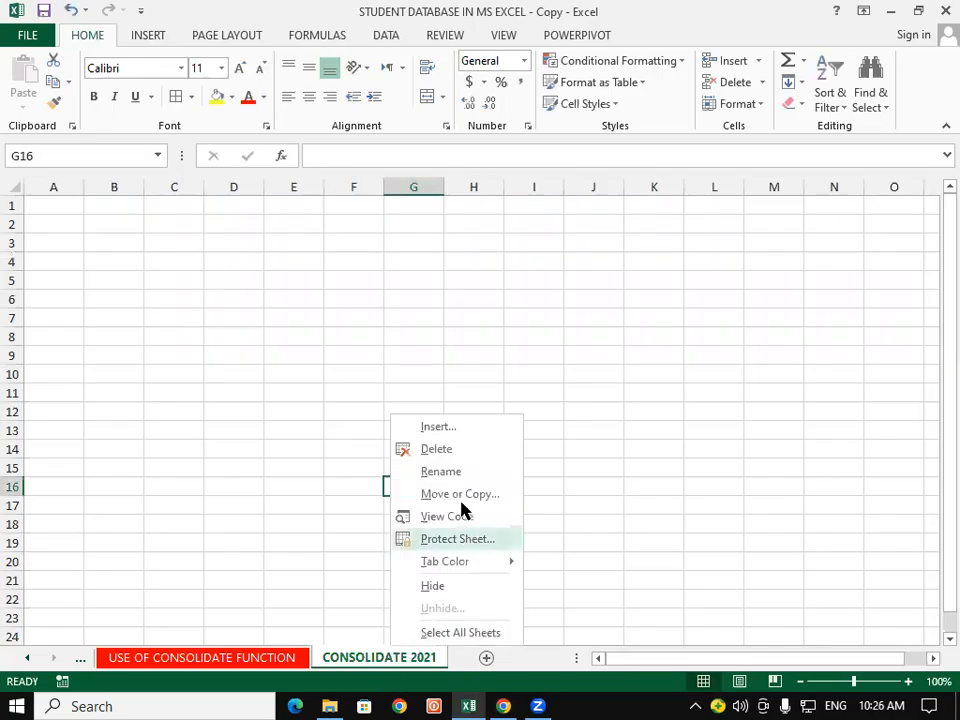
{"action": "mouse_move", "coordinate": [465, 563]}
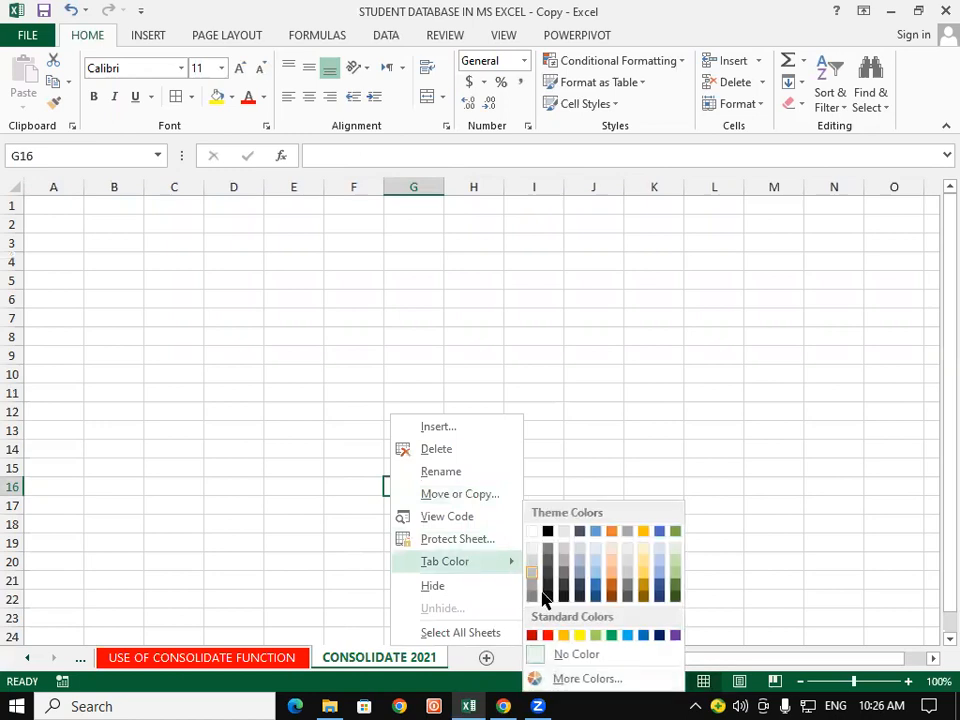
{"action": "left_click", "coordinate": [579, 634]}
{"action": "left_click", "coordinate": [255, 660]}
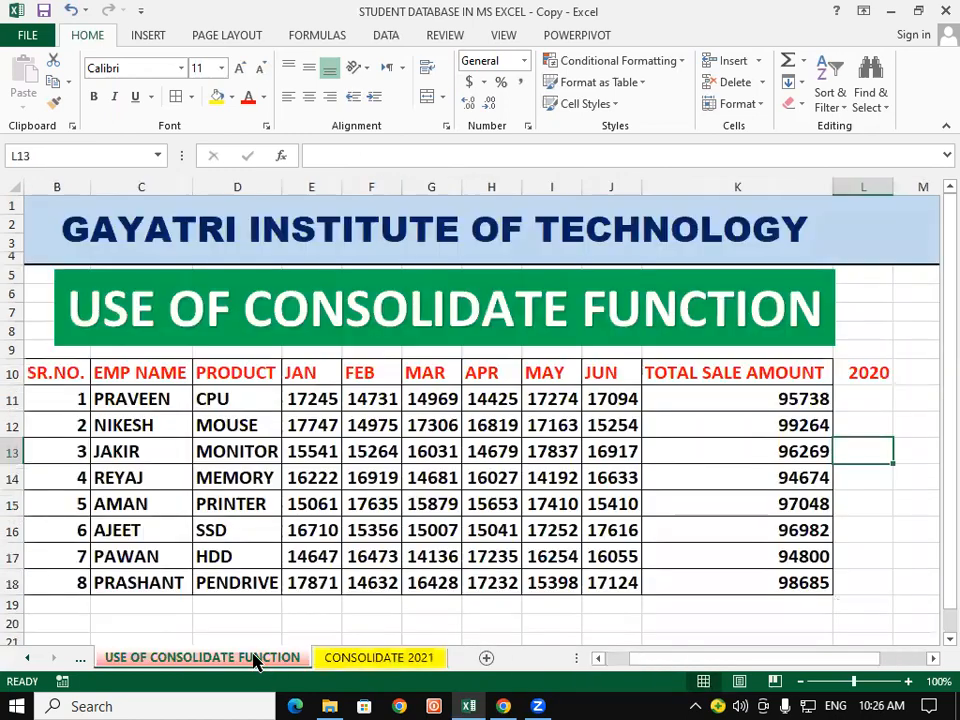
{"action": "left_click", "coordinate": [378, 660]}
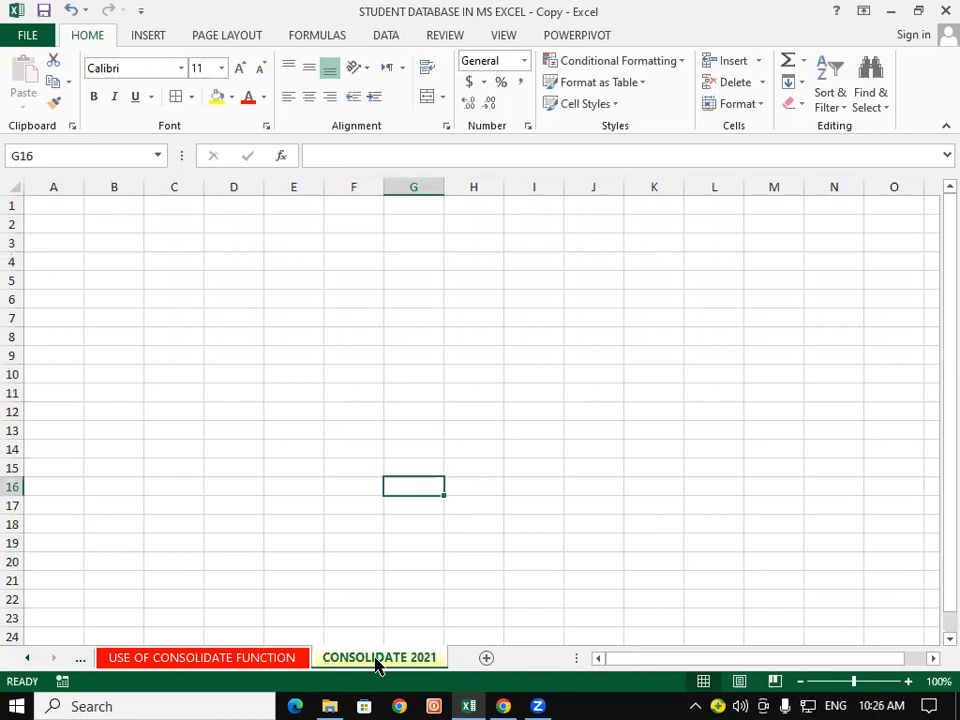
Copy the SR.NO. and EMP NAME columns, B10:C18, to B9 of the CONSOLIDATE 2021 sheet and autofit column C there.
{"action": "key", "text": "ctrl+Page_Up"}
{"action": "left_click_drag", "start_coordinate": [59, 373], "coordinate": [137, 585]}
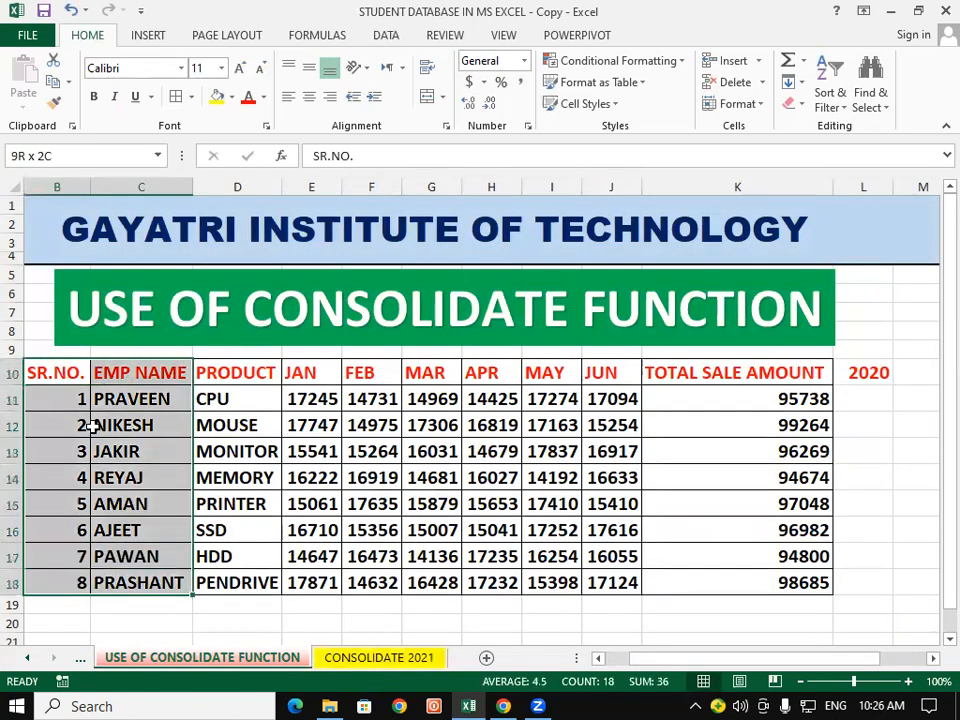
{"action": "right_click", "coordinate": [92, 427]}
{"action": "left_click", "coordinate": [137, 85]}
{"action": "key", "text": "ctrl+Page_Down"}
{"action": "left_click", "coordinate": [127, 361]}
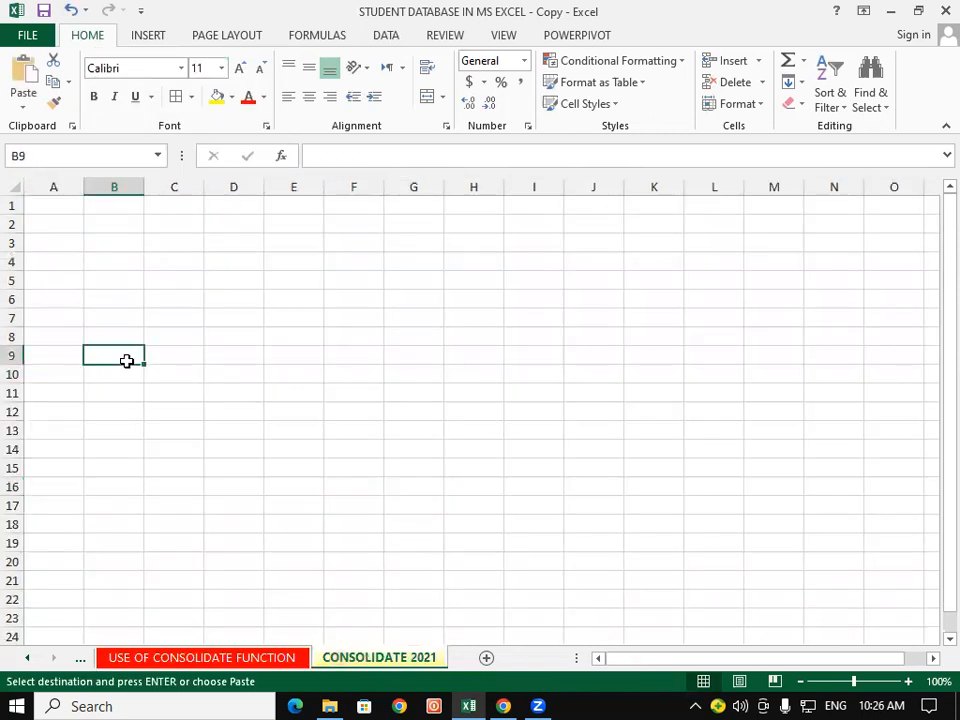
{"action": "key", "text": "ctrl+v"}
{"action": "left_click", "coordinate": [420, 481]}
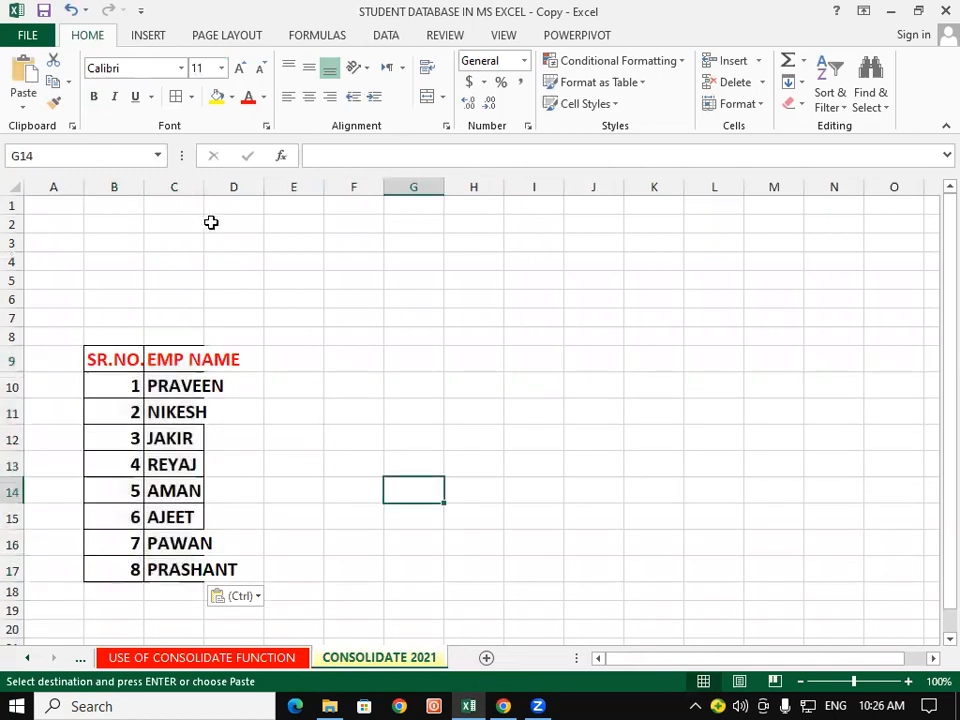
{"action": "double_click", "coordinate": [206, 188]}
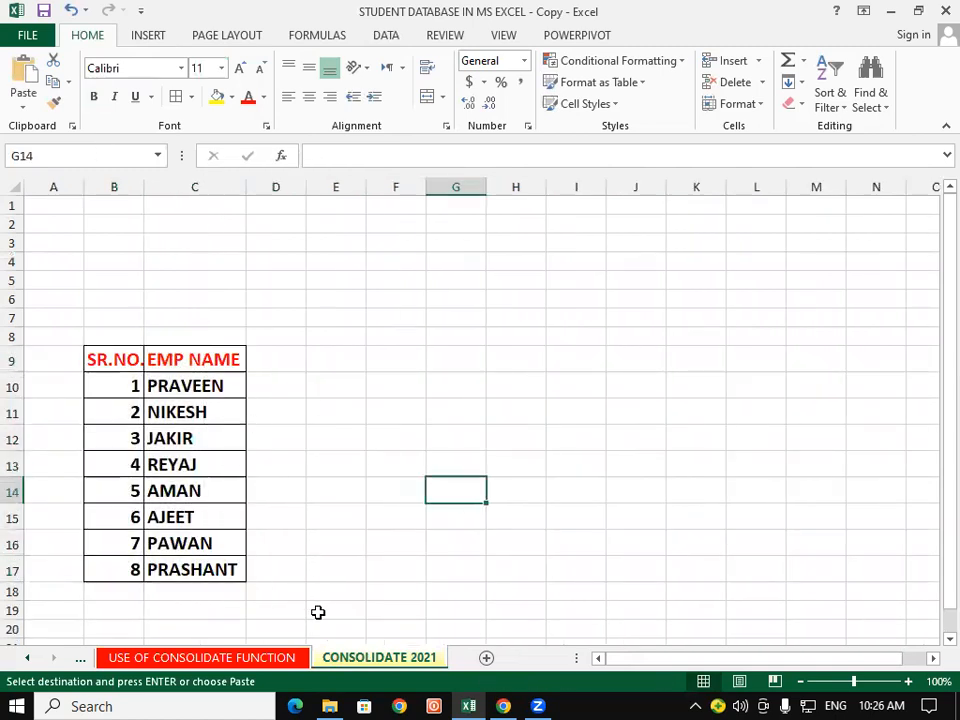
Copy the PRODUCT column, D10:D18, from the USE OF CONSOLIDATE FUNCTION sheet to D9 of the CONSOLIDATE 2021 sheet.
{"action": "left_click", "coordinate": [263, 656]}
{"action": "left_click_drag", "start_coordinate": [260, 374], "coordinate": [245, 583]}
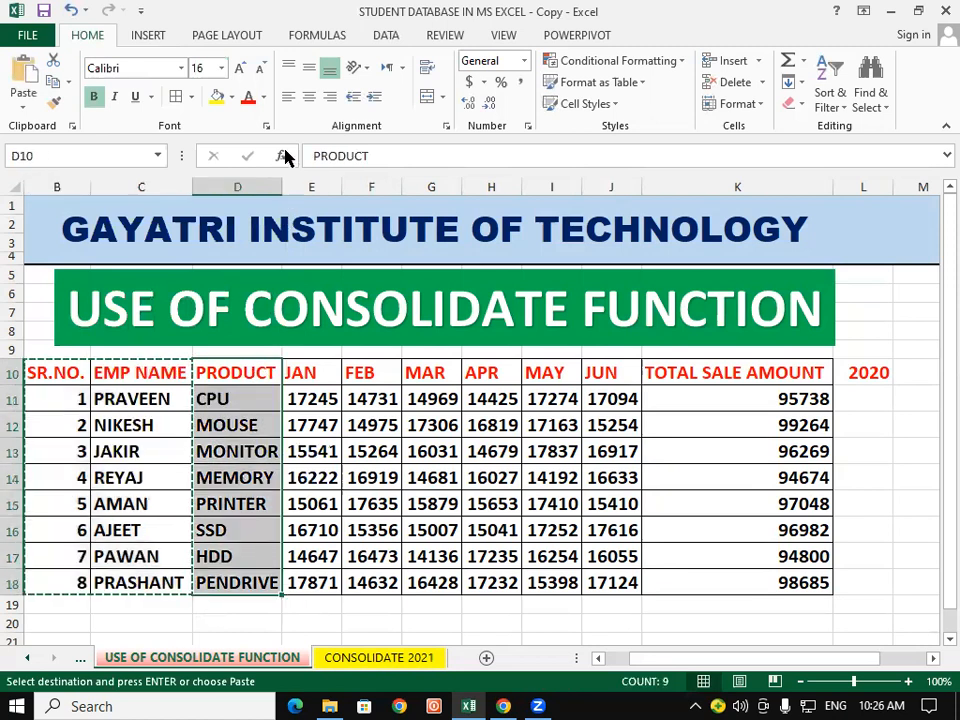
{"action": "right_click", "coordinate": [240, 478]}
{"action": "left_click", "coordinate": [286, 136]}
{"action": "left_click", "coordinate": [399, 657]}
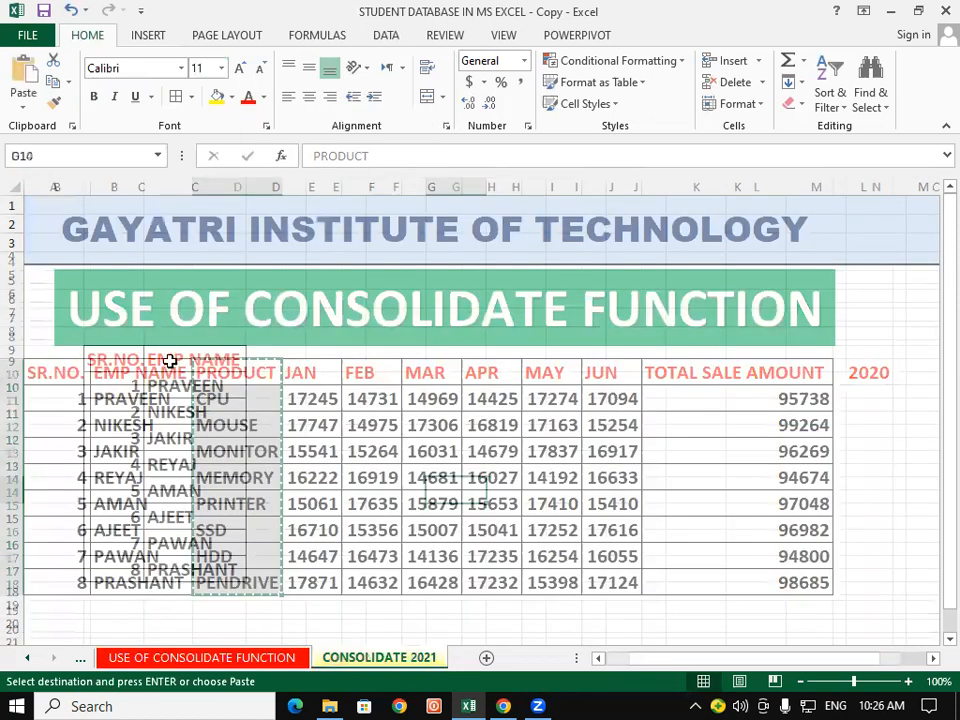
{"action": "left_click", "coordinate": [263, 365]}
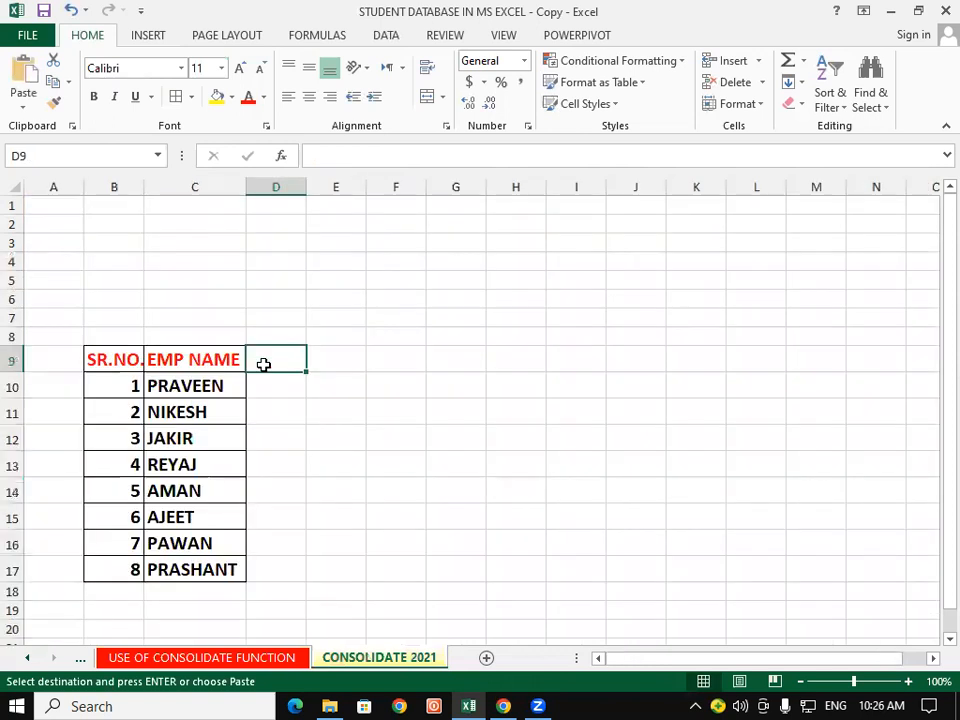
{"action": "key", "text": "ctrl+v"}
Copy the JAN to JUN headers, E10:J10, from the USE OF CONSOLIDATE FUNCTION sheet to E9 of the CONSOLIDATE 2021 sheet.
{"action": "left_click", "coordinate": [259, 659]}
{"action": "left_click_drag", "start_coordinate": [317, 375], "coordinate": [600, 370]}
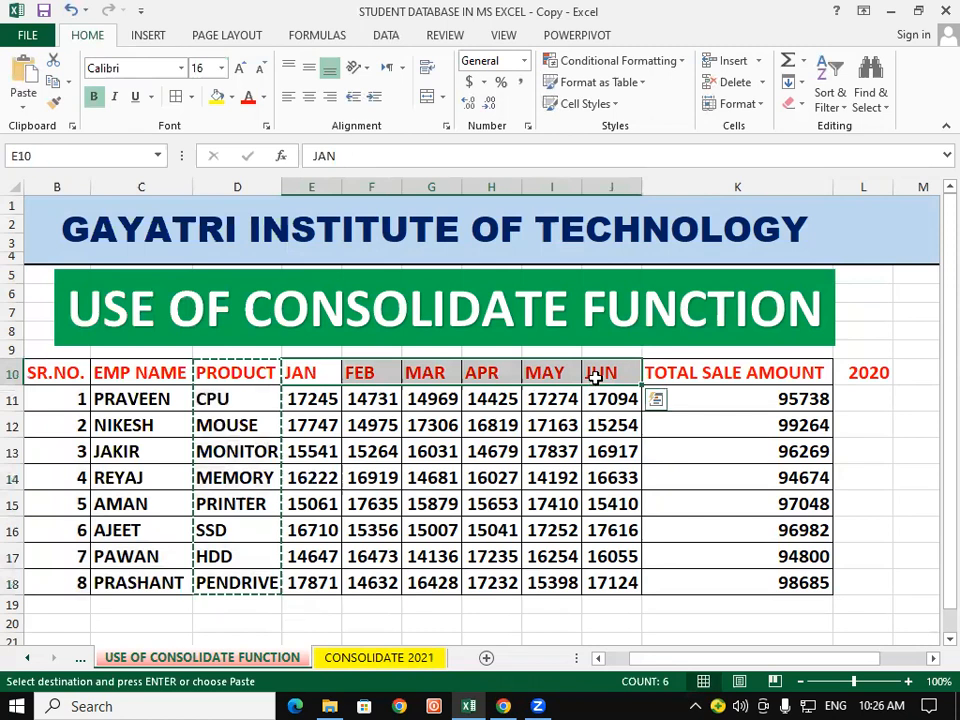
{"action": "right_click", "coordinate": [600, 372]}
{"action": "left_click", "coordinate": [660, 38]}
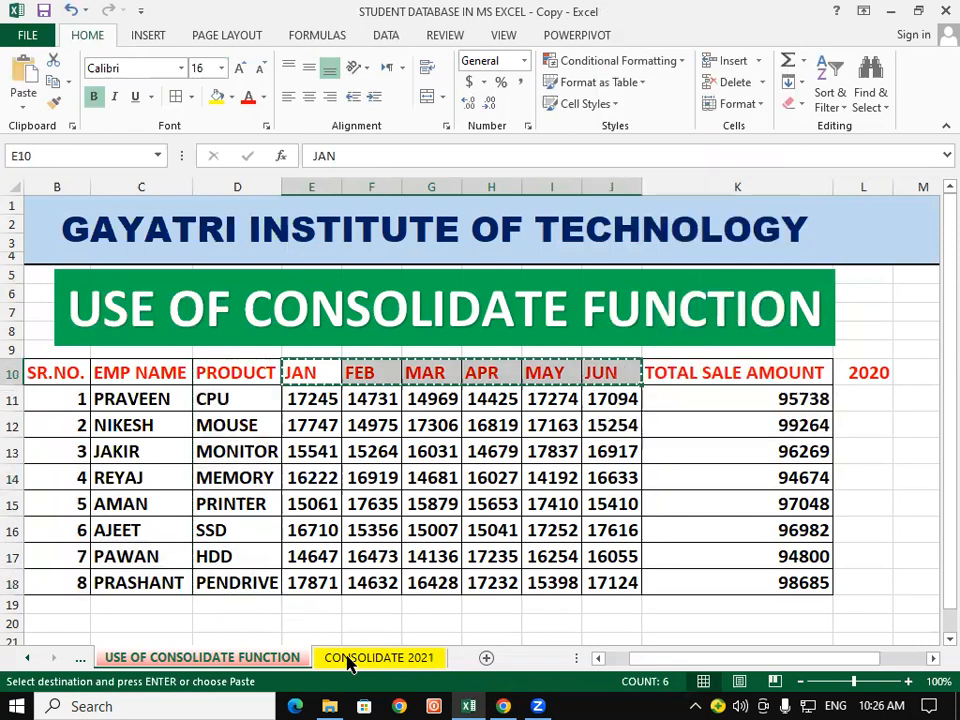
{"action": "left_click", "coordinate": [372, 657]}
{"action": "left_click", "coordinate": [348, 356]}
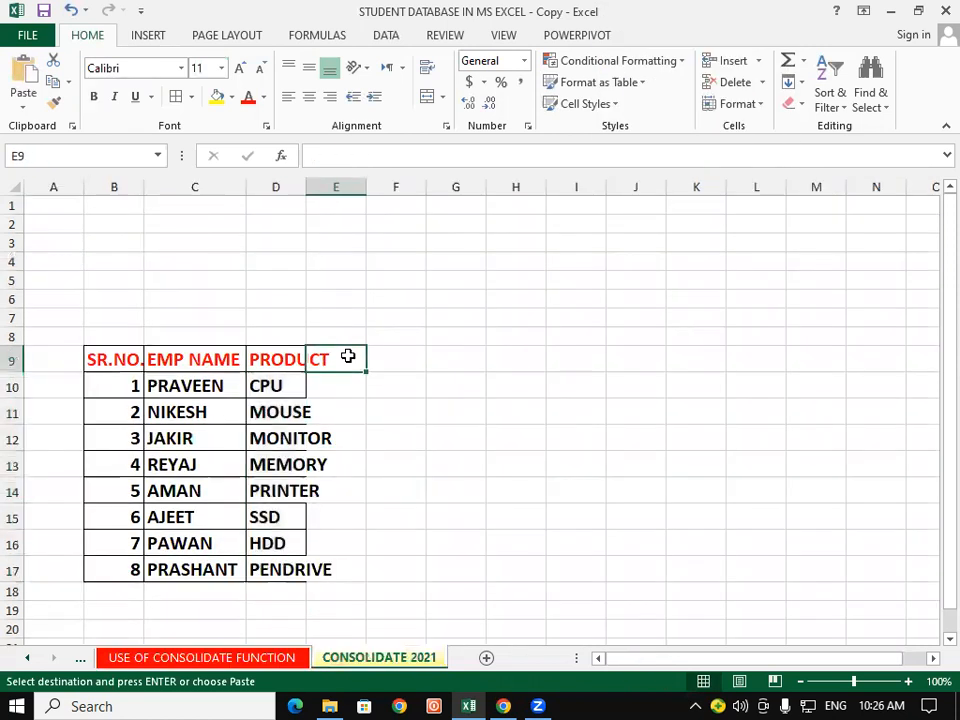
{"action": "key", "text": "ctrl+v"}
Autofit columns B to D of the CONSOLIDATE 2021 sheet to their contents.
{"action": "left_click", "coordinate": [458, 458]}
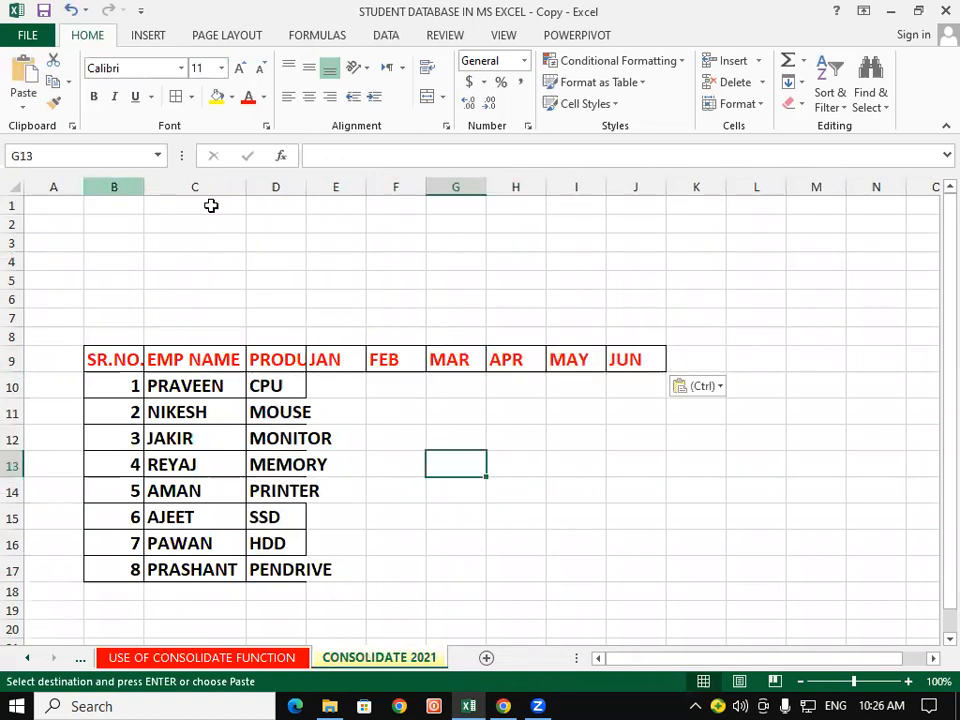
{"action": "left_click_drag", "start_coordinate": [114, 187], "coordinate": [345, 187]}
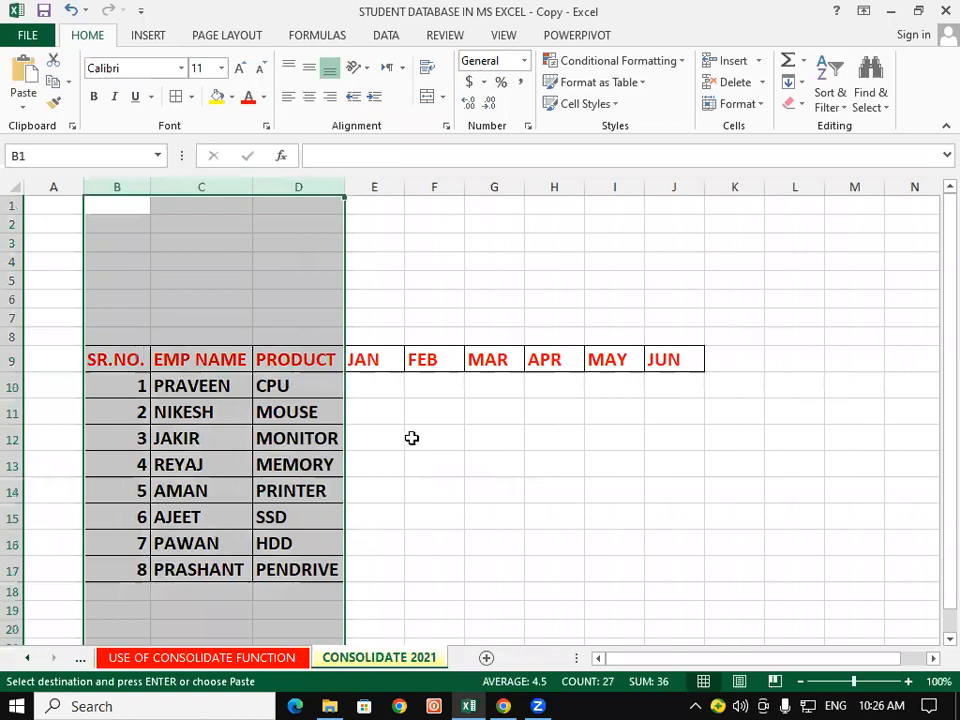
{"action": "left_click", "coordinate": [413, 443]}
{"action": "left_click_drag", "start_coordinate": [140, 360], "coordinate": [688, 566]}
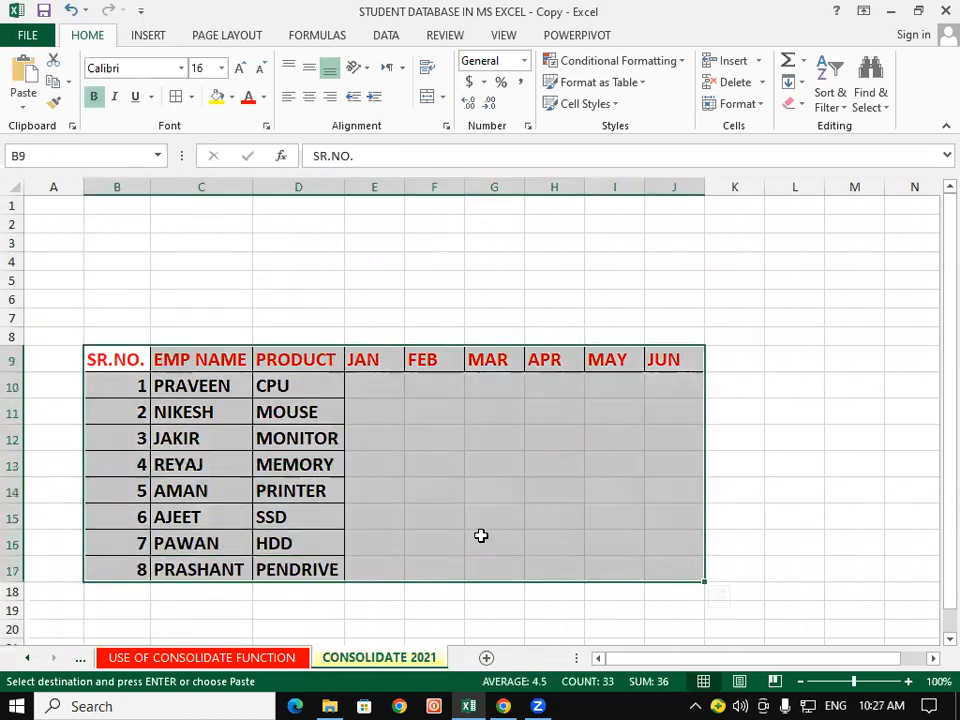
{"action": "left_click", "coordinate": [793, 482]}
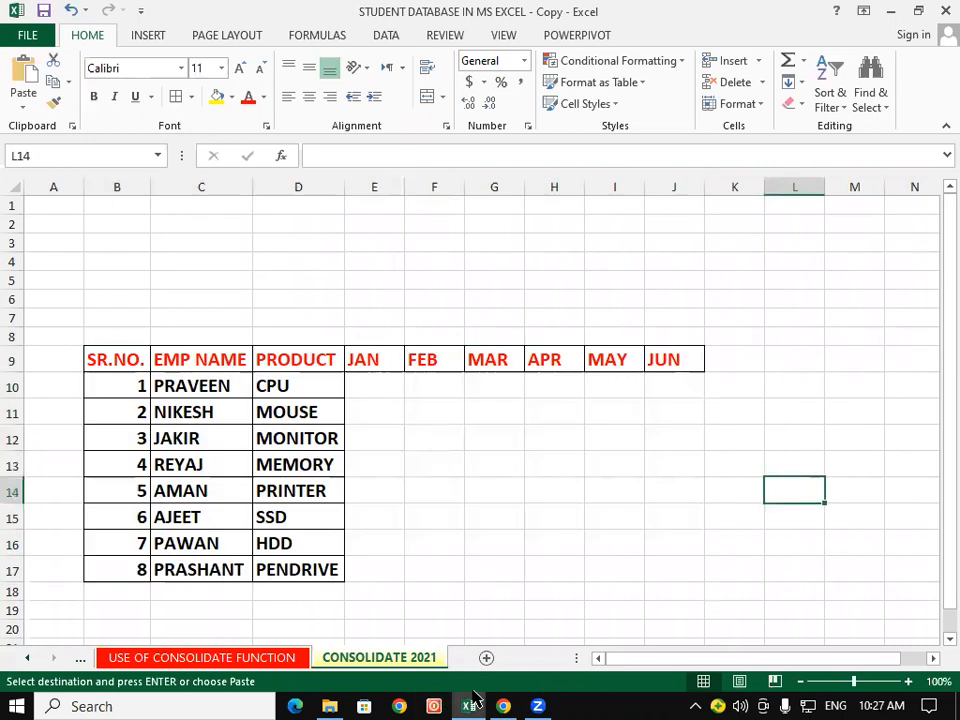
Copy the TOTAL SALE AMOUNT header from K10 of the USE OF CONSOLIDATE FUNCTION sheet to K9 of the CONSOLIDATE 2021 sheet.
{"action": "left_click", "coordinate": [228, 658]}
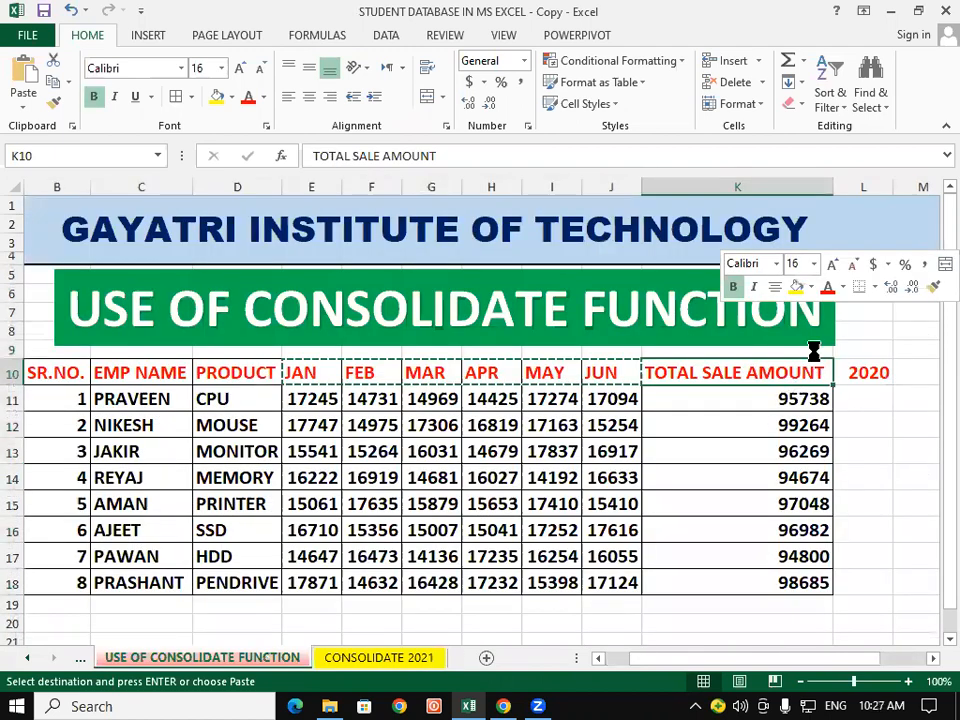
{"action": "left_click", "coordinate": [417, 658]}
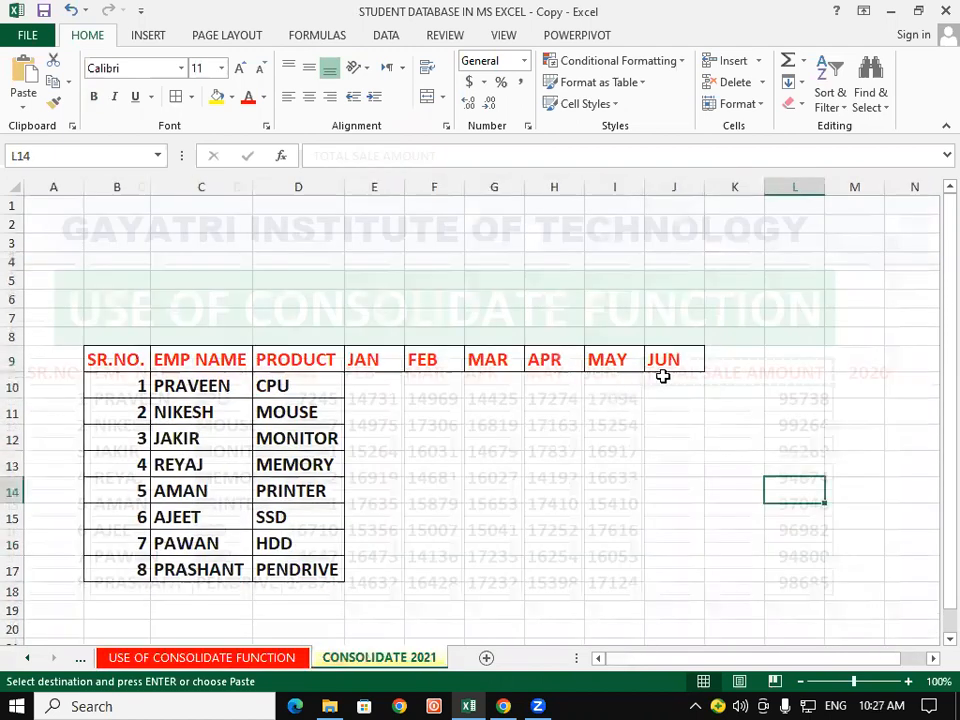
{"action": "left_click", "coordinate": [722, 359]}
{"action": "key", "text": "ctrl+v"}
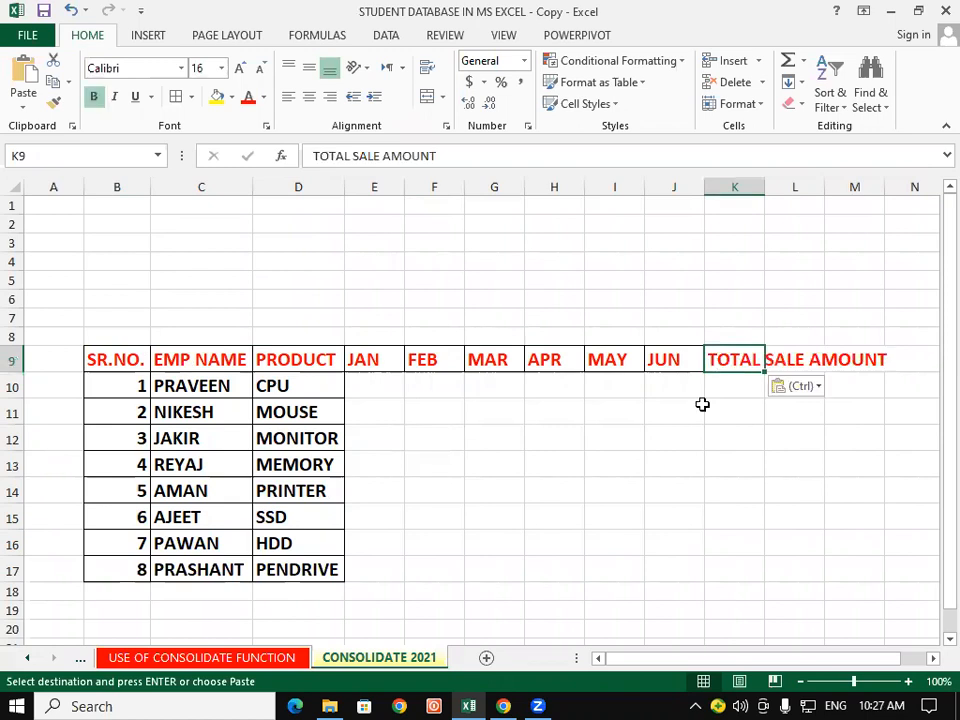
{"action": "left_click", "coordinate": [718, 462]}
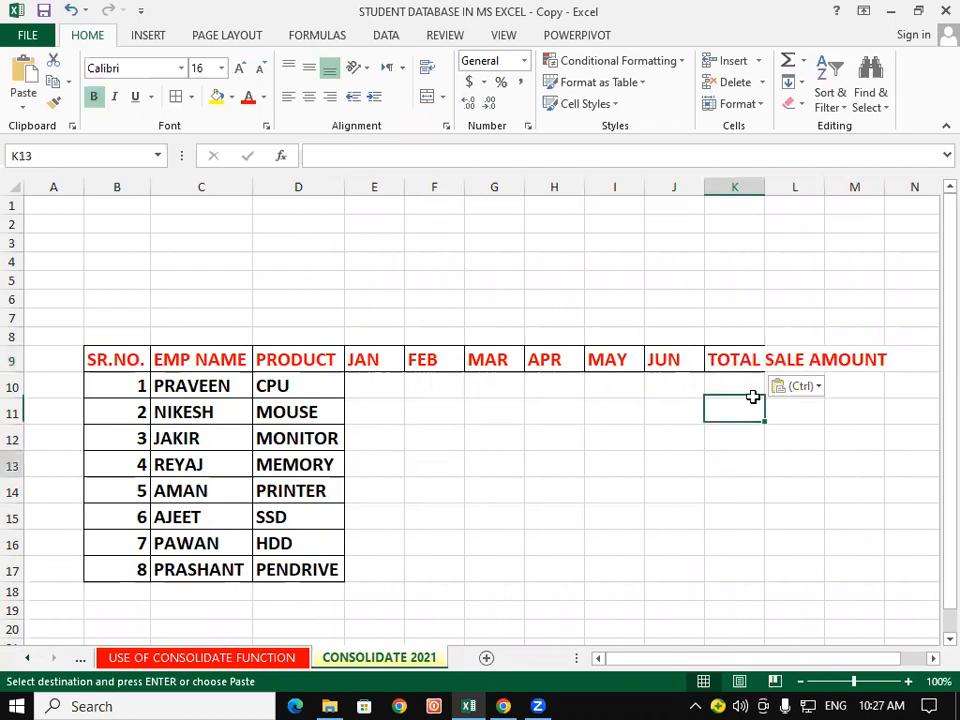
Enter the year 2021 in cell M4.
{"action": "left_click", "coordinate": [854, 260]}
{"action": "type", "text": "20"}
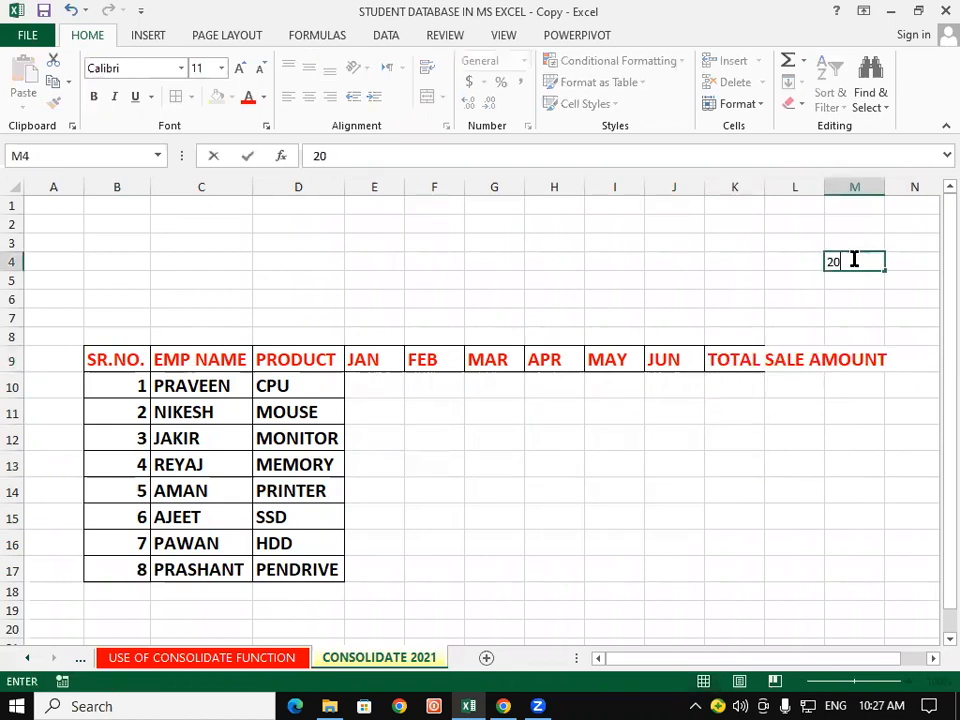
{"action": "type", "text": "21"}
{"action": "left_click", "coordinate": [674, 358]}
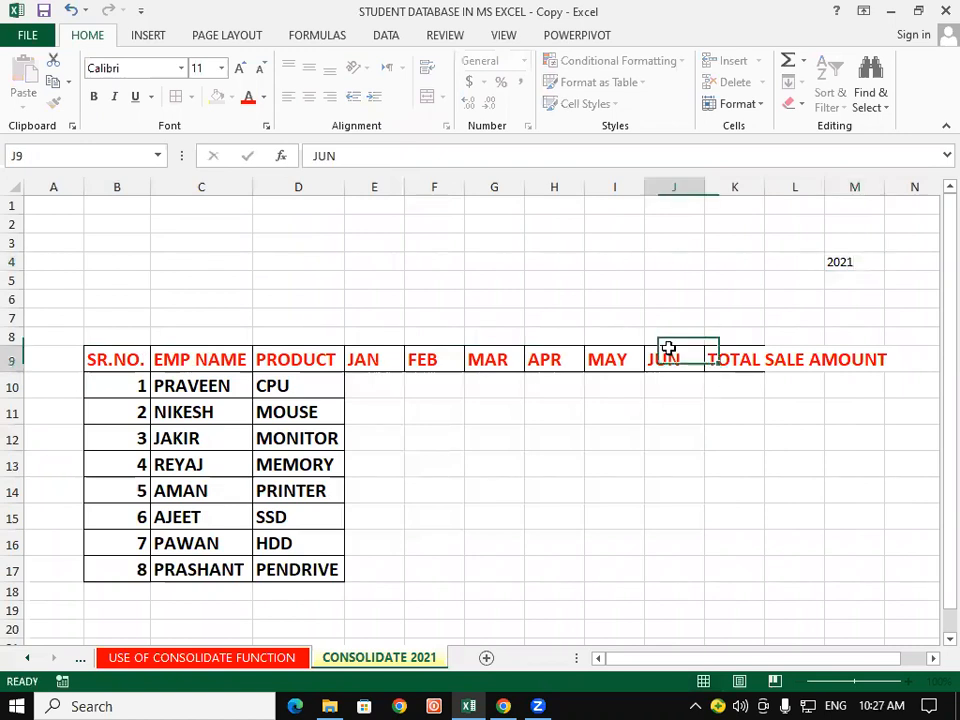
Format the year in M4 with a larger font, in bold and red.
{"action": "left_click", "coordinate": [876, 262]}
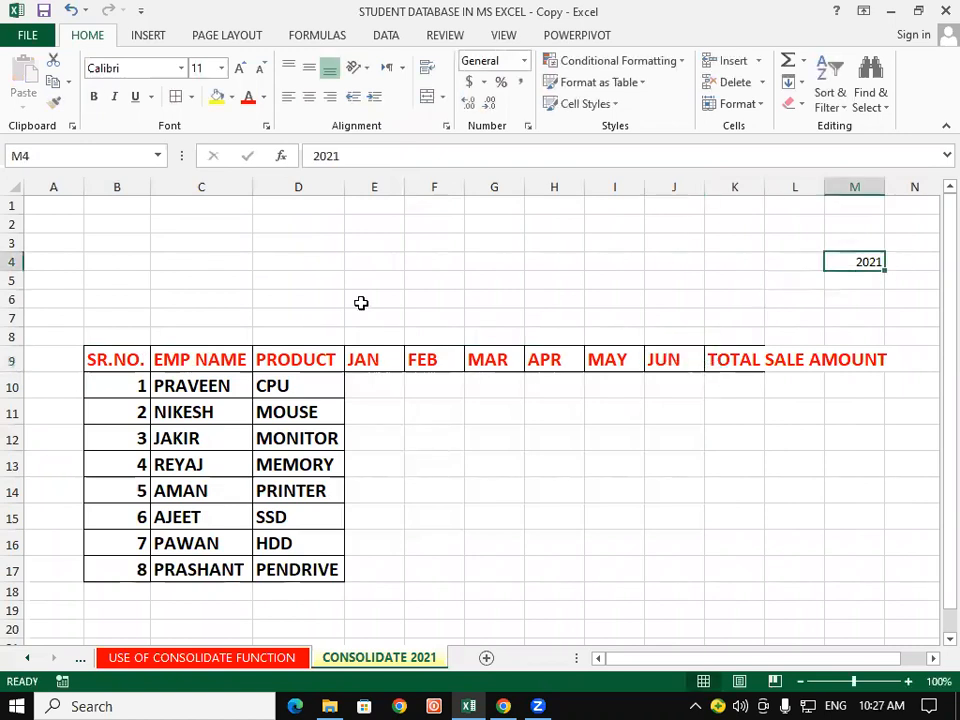
{"action": "left_click", "coordinate": [153, 131]}
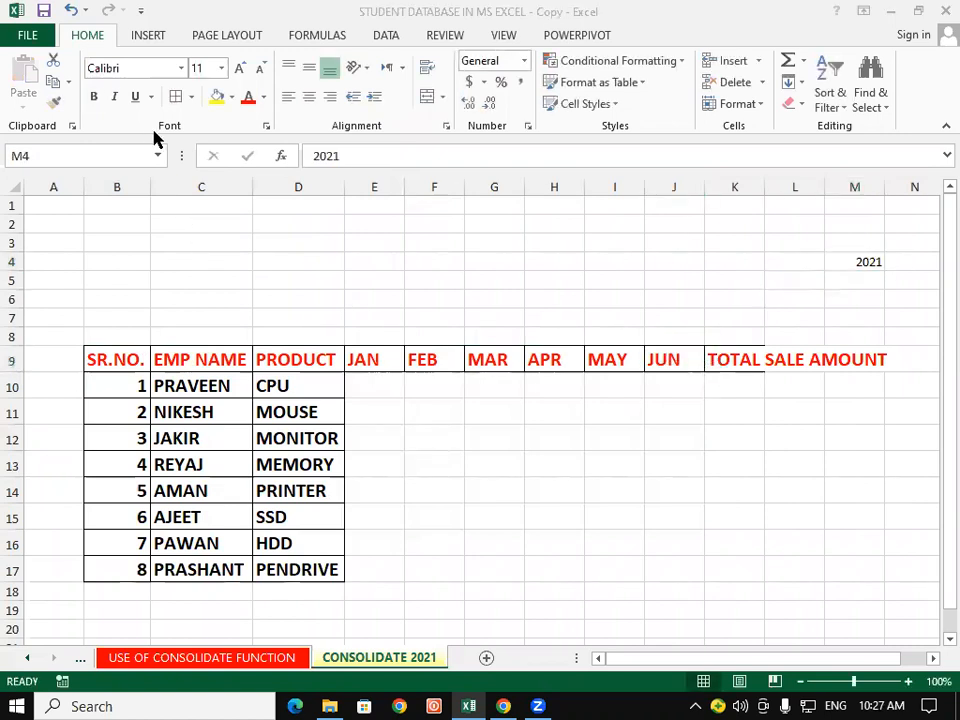
{"action": "left_click", "coordinate": [240, 67]}
{"action": "left_click", "coordinate": [240, 67]}
{"action": "left_click", "coordinate": [240, 67]}
{"action": "left_click", "coordinate": [240, 67]}
{"action": "left_click", "coordinate": [240, 67]}
{"action": "left_click", "coordinate": [94, 97]}
{"action": "left_click", "coordinate": [247, 97]}
{"action": "left_click", "coordinate": [709, 477]}
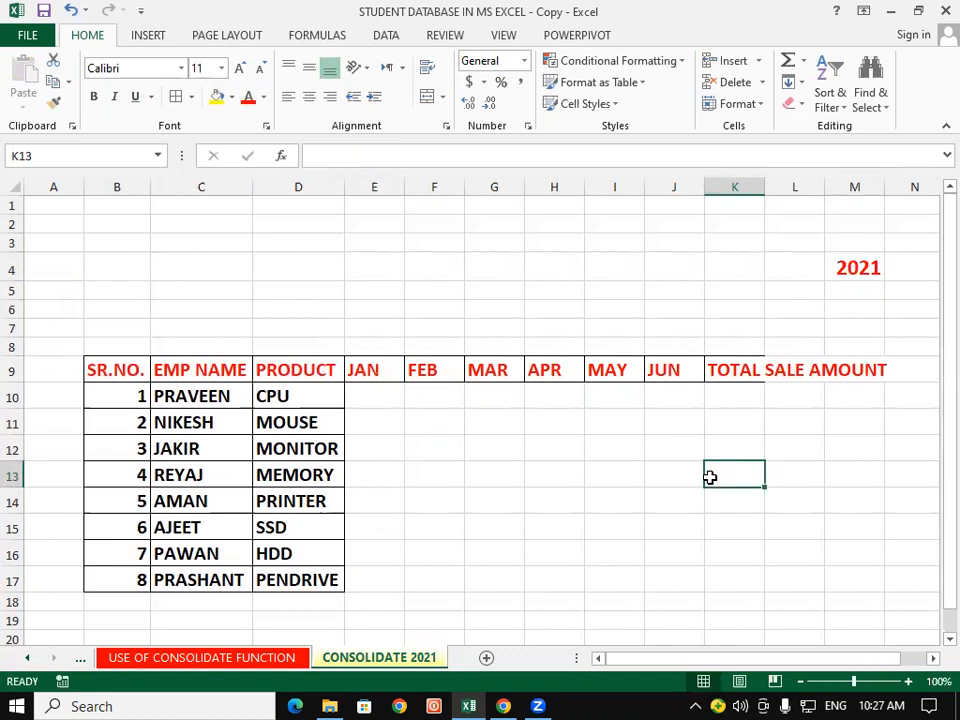
Enter =RANDBETWEEN(15000,20000) in E10 and fill the formula through E10:J17.
{"action": "left_click", "coordinate": [369, 398]}
{"action": "type", "text": "=RAND"}
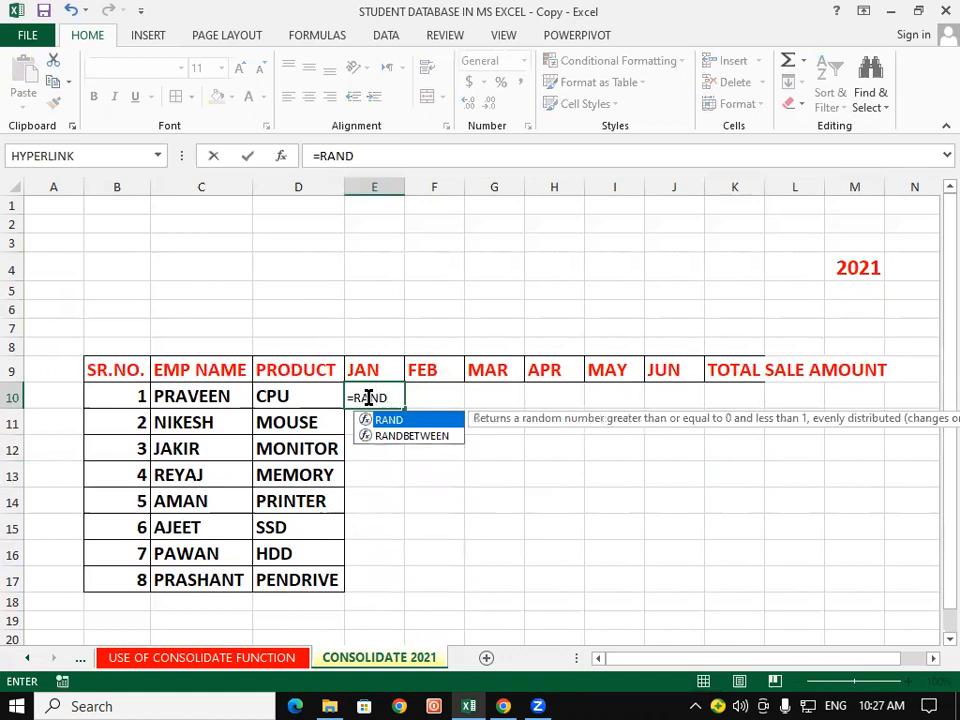
{"action": "key", "text": "Down"}
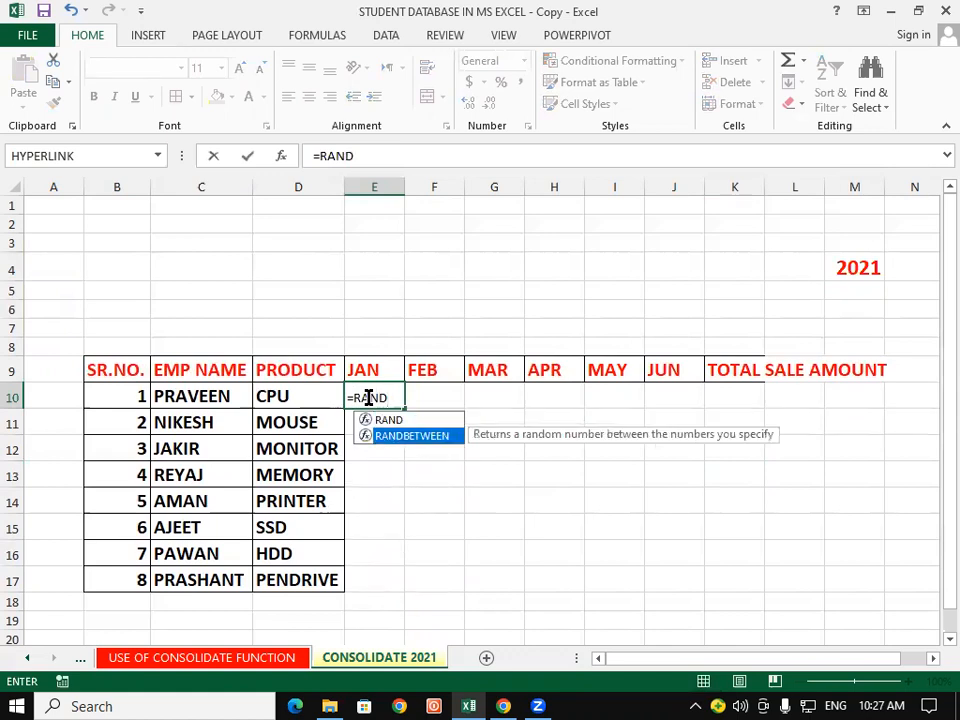
{"action": "key", "text": "Tab"}
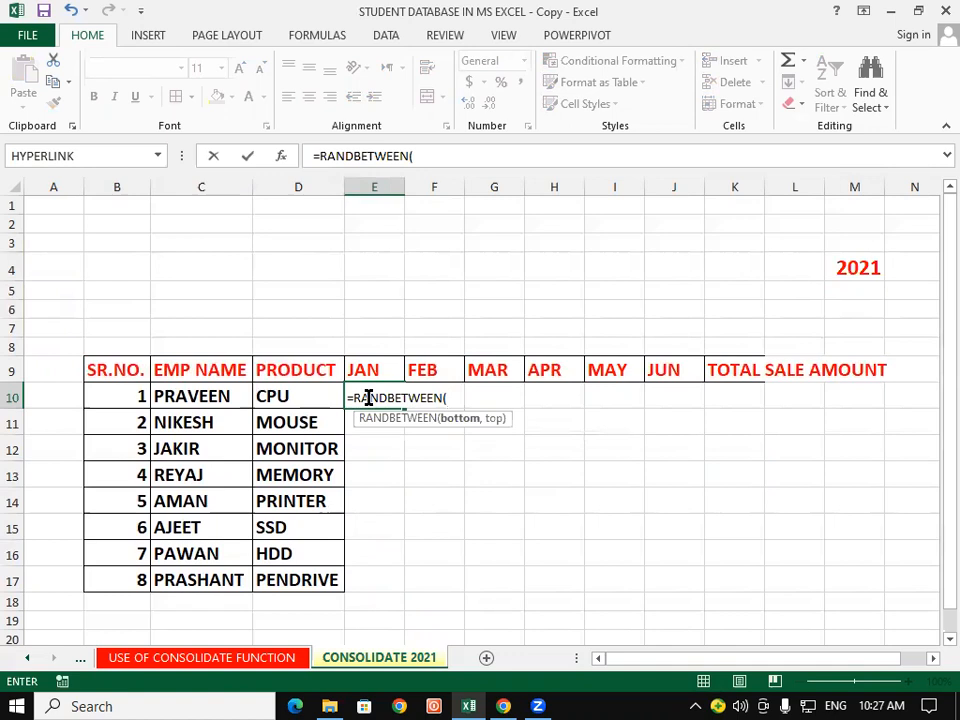
{"action": "type", "text": "15000,200"}
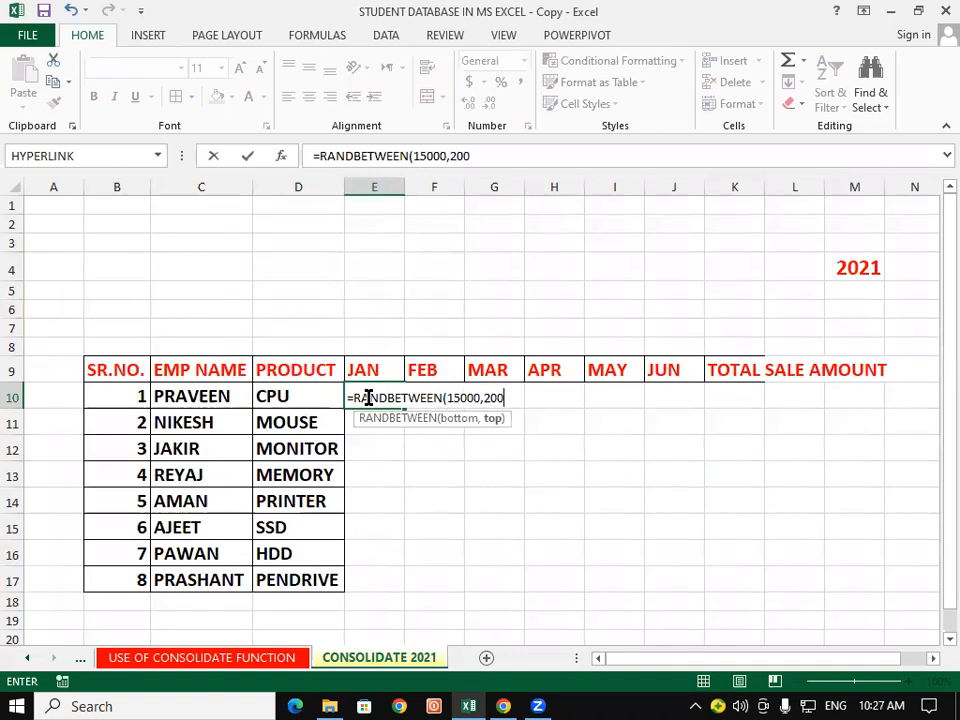
{"action": "type", "text": "00)"}
{"action": "key", "text": "Return"}
{"action": "left_click", "coordinate": [369, 397]}
{"action": "left_click_drag", "start_coordinate": [404, 406], "coordinate": [671, 583]}
Replace the random-number formulas in E10:J17 with their values using Paste Special.
{"action": "right_click", "coordinate": [469, 428]}
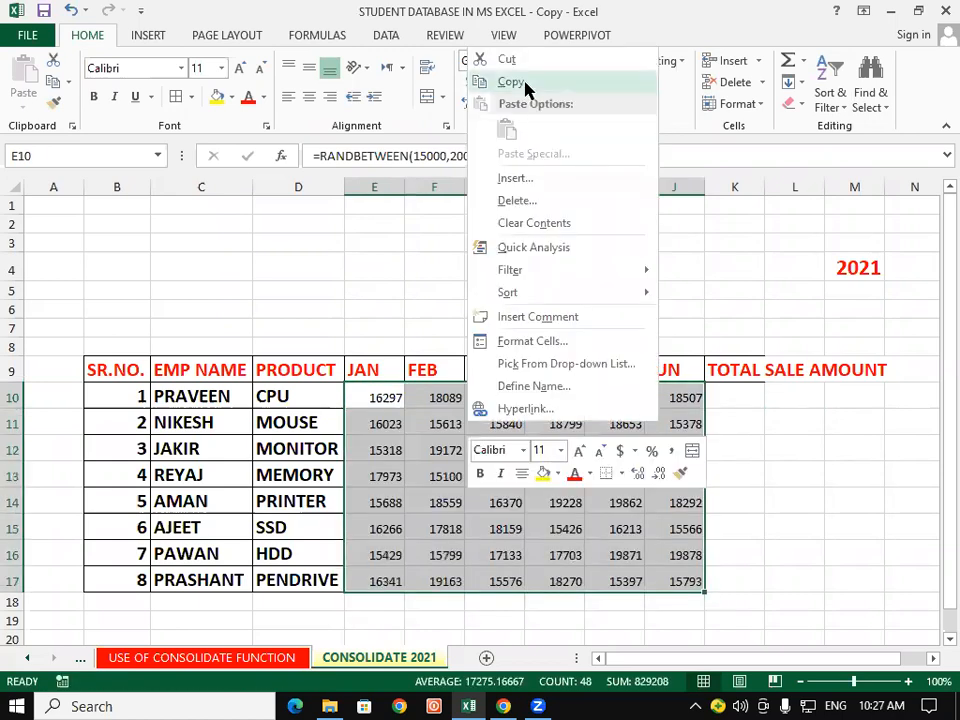
{"action": "left_click", "coordinate": [525, 82]}
{"action": "right_click", "coordinate": [464, 440]}
{"action": "left_click", "coordinate": [521, 179]}
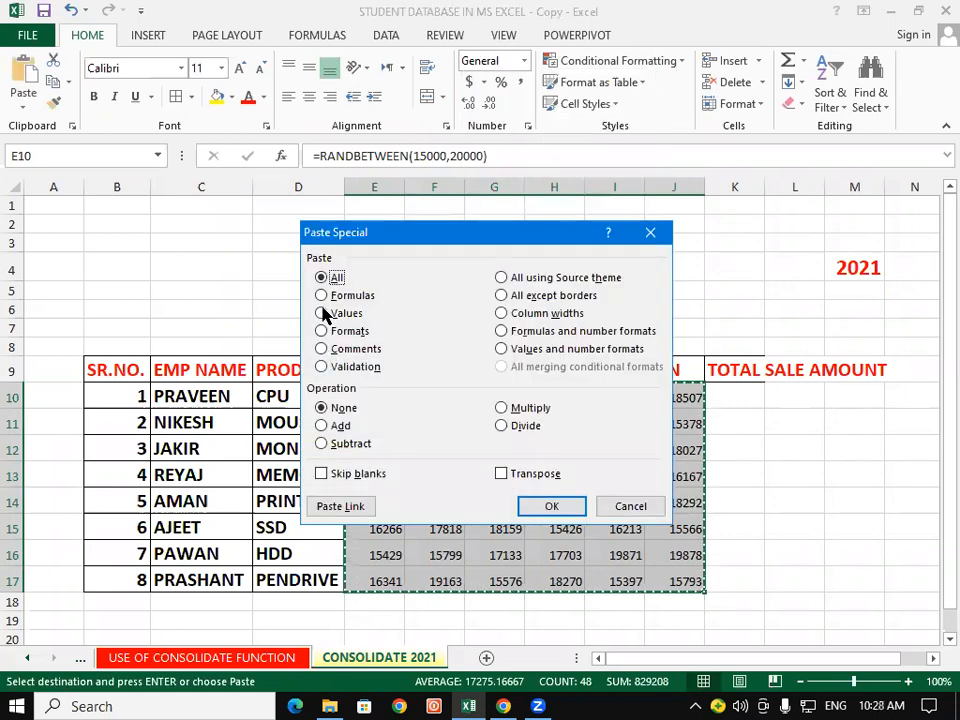
{"action": "left_click", "coordinate": [321, 313]}
{"action": "left_click", "coordinate": [555, 508]}
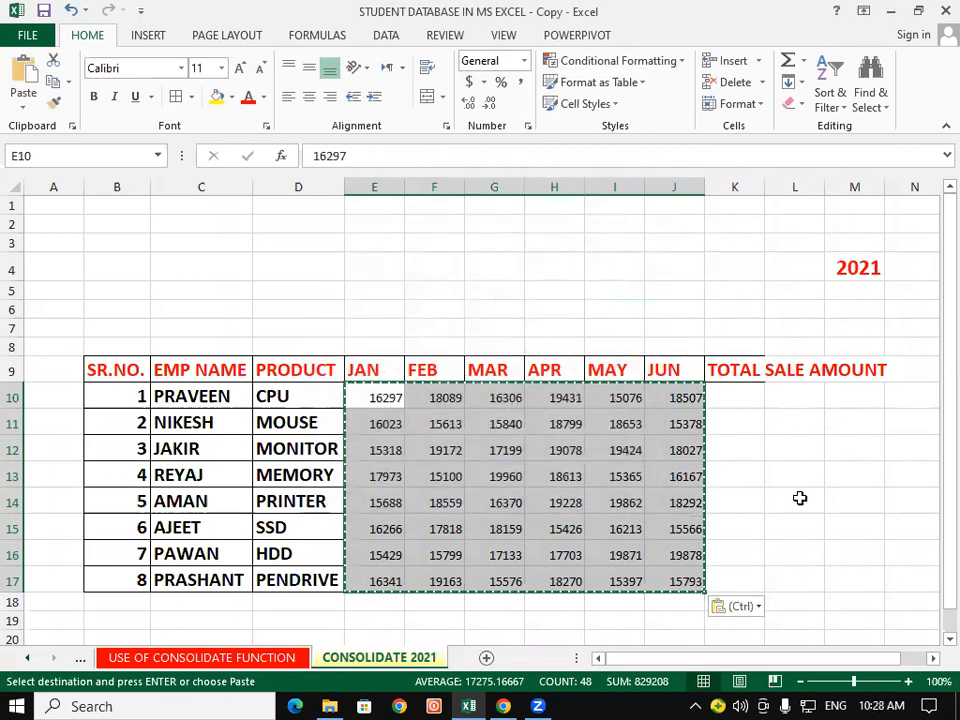
{"action": "left_click", "coordinate": [797, 500]}
{"action": "left_click", "coordinate": [792, 571]}
Apply all borders to B9:L17 and autofit column K to the TOTAL SALE AMOUNT header.
{"action": "left_click_drag", "start_coordinate": [140, 366], "coordinate": [800, 580]}
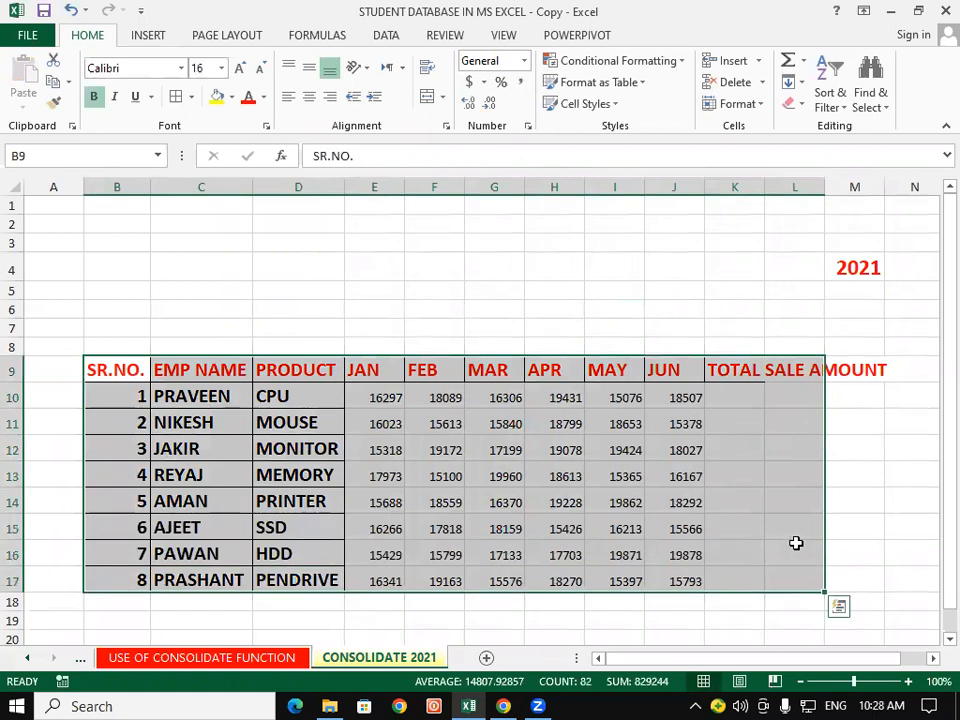
{"action": "left_click", "coordinate": [177, 98]}
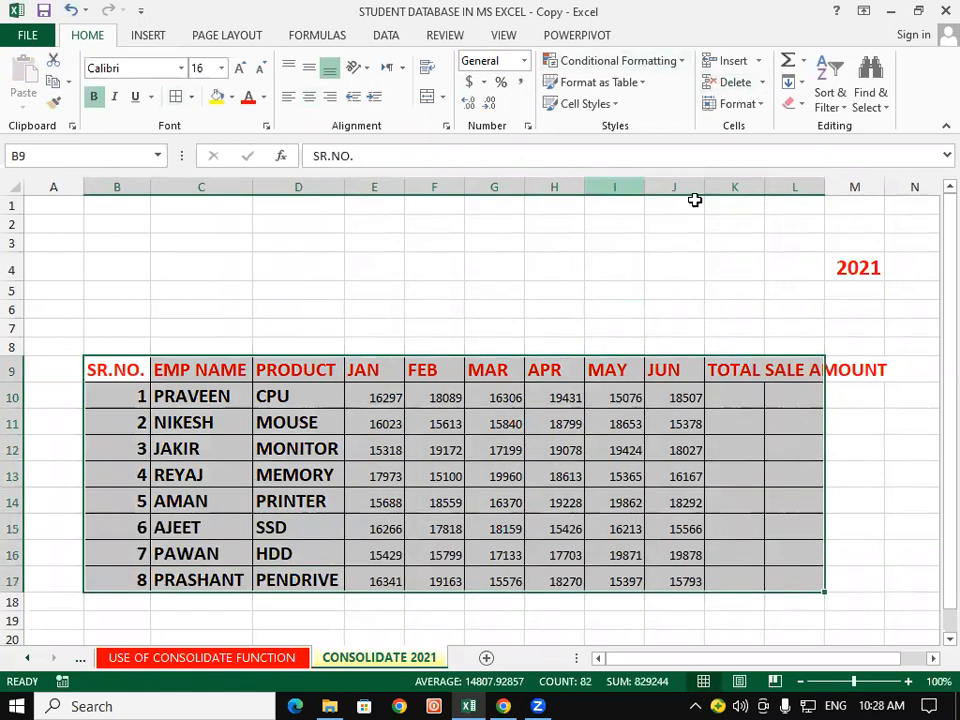
{"action": "key", "text": "alt+Tab"}
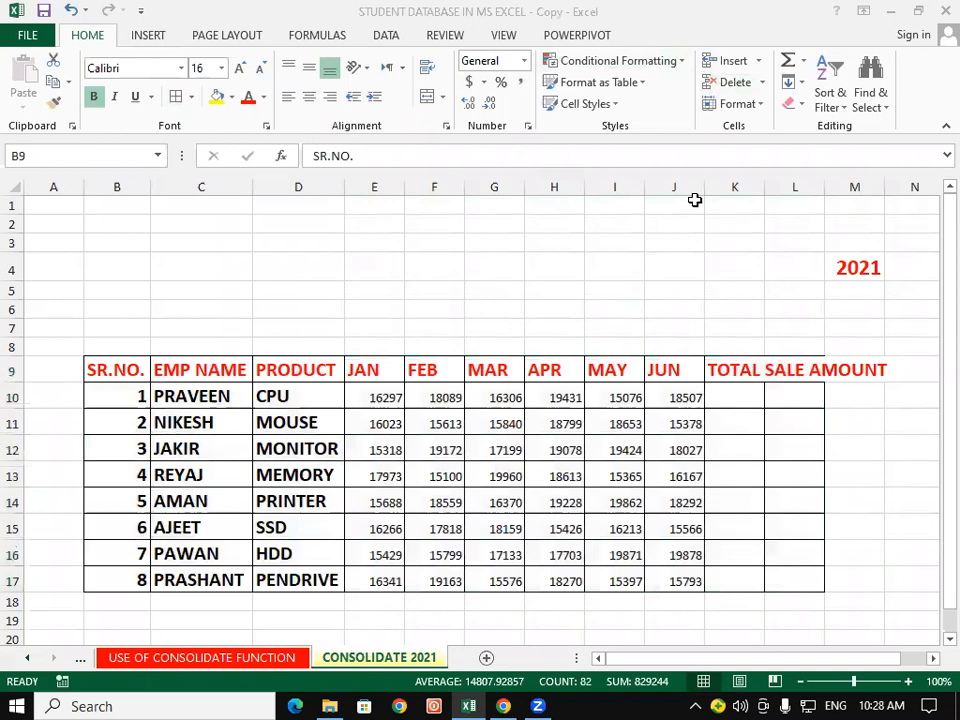
{"action": "key", "text": "alt+Tab"}
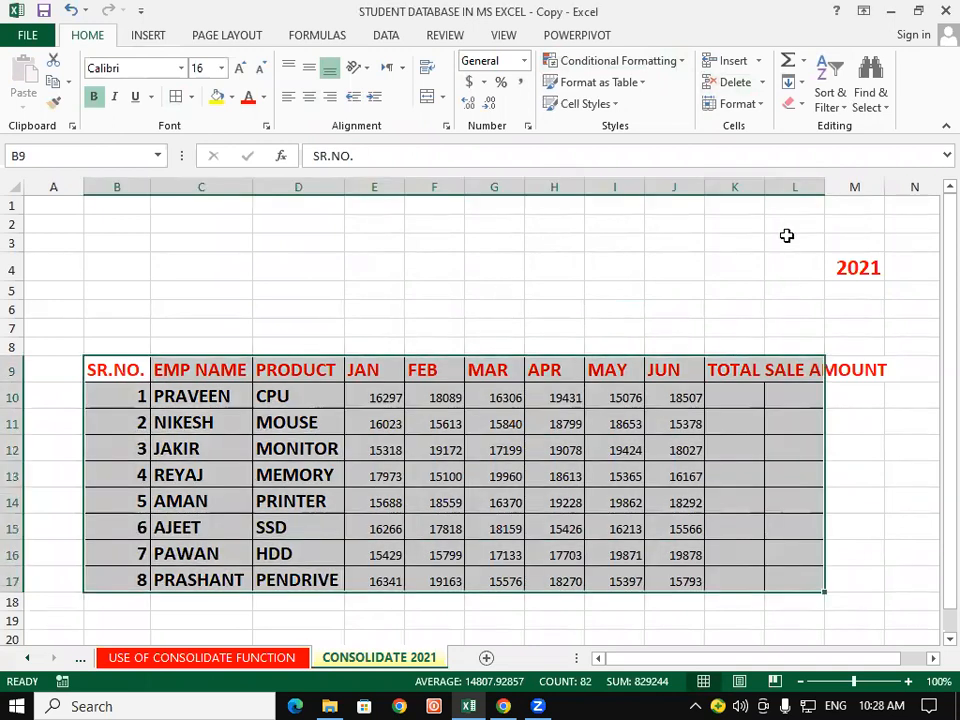
{"action": "double_click", "coordinate": [760, 182]}
{"action": "left_click", "coordinate": [851, 484]}
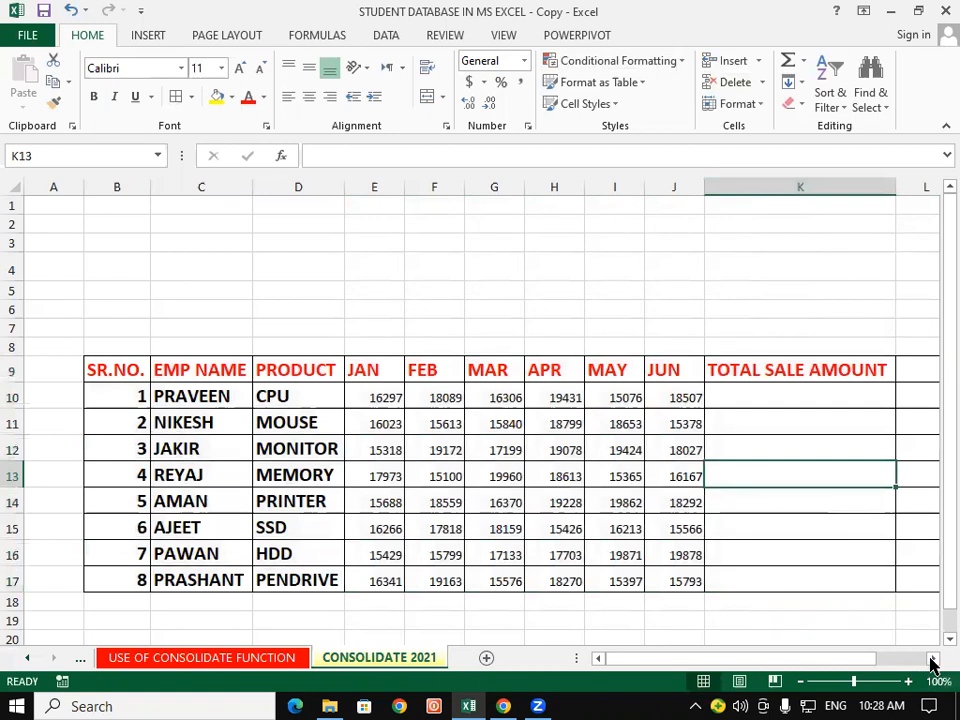
Clear the borders from the empty cells L9:L17 beside the TOTAL SALE AMOUNT column.
{"action": "scroll", "coordinate": [869, 432], "scroll_direction": "right", "scroll_amount": 1}
{"action": "left_click_drag", "start_coordinate": [868, 369], "coordinate": [868, 579]}
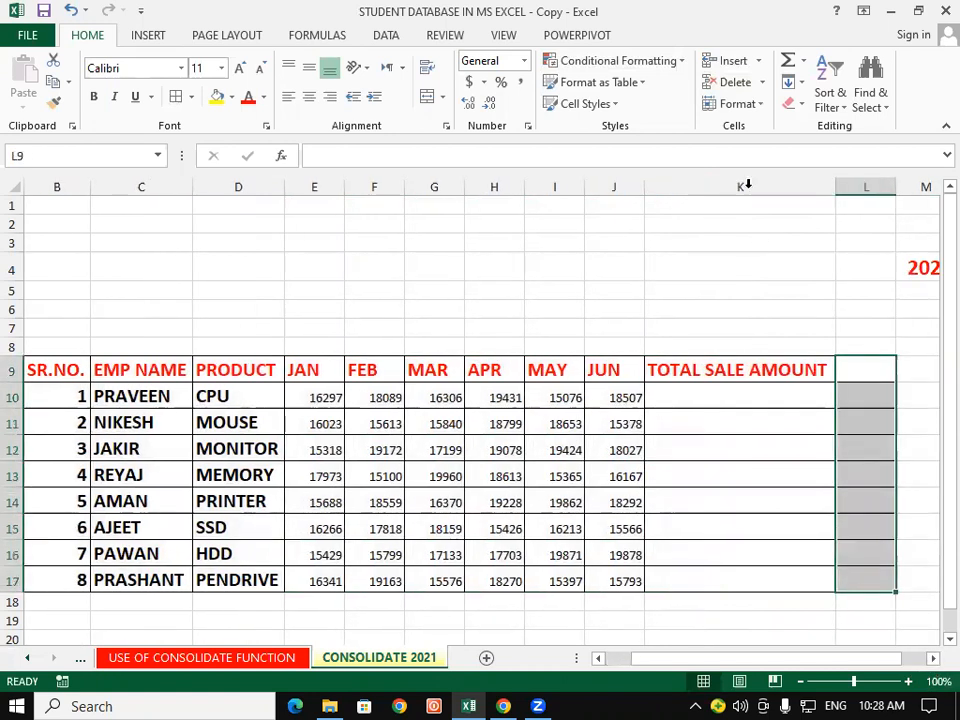
{"action": "left_click", "coordinate": [791, 105]}
{"action": "left_click", "coordinate": [818, 127]}
{"action": "left_click", "coordinate": [774, 327]}
{"action": "left_click", "coordinate": [744, 549]}
Total each employee's monthly sales with =SUM(E10:J10) in K10 and fill the formula down to K17.
{"action": "left_click", "coordinate": [678, 395]}
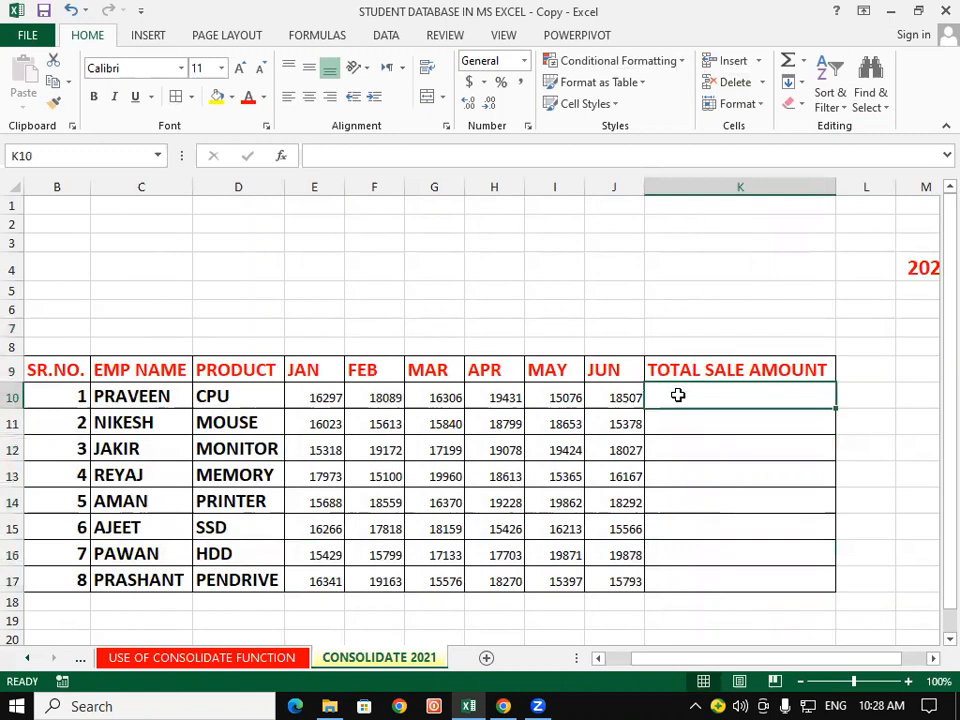
{"action": "type", "text": "=SU"}
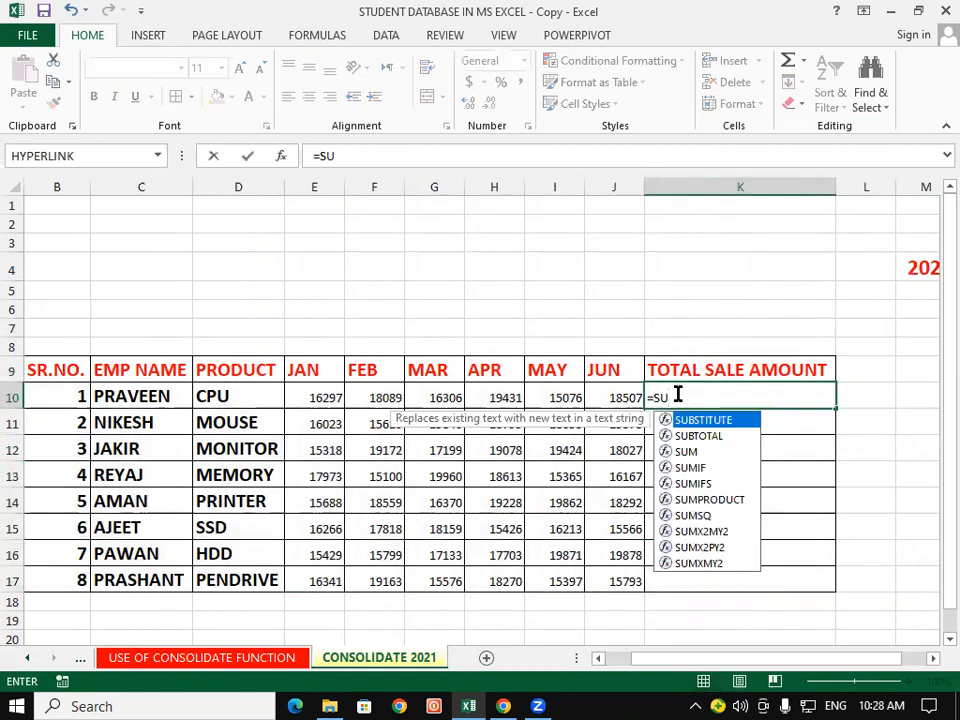
{"action": "type", "text": "M("}
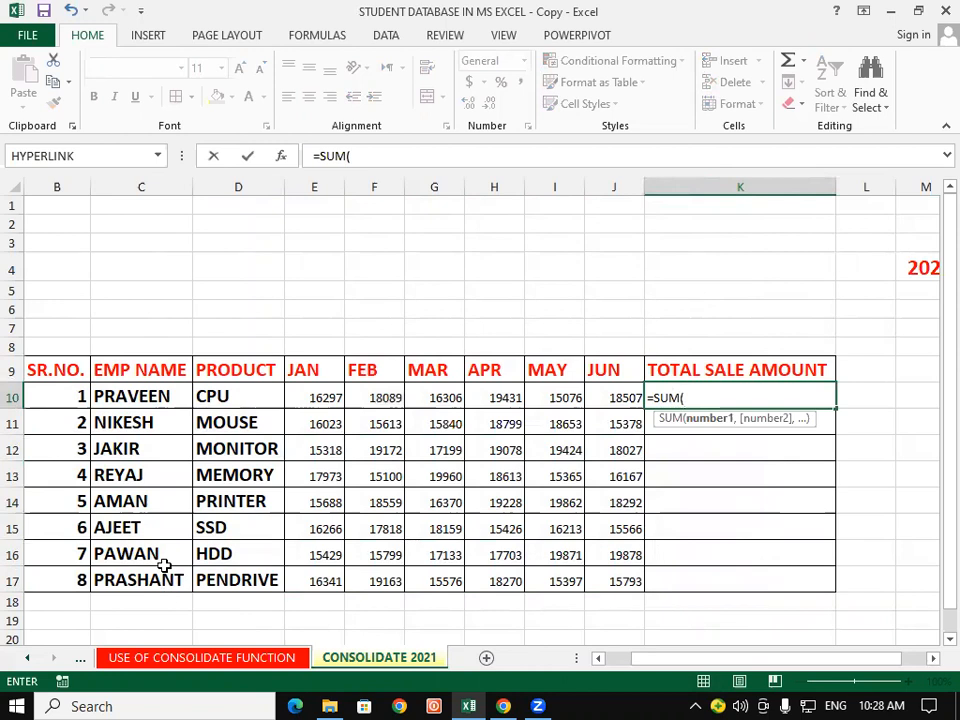
{"action": "left_click", "coordinate": [313, 396]}
{"action": "left_click_drag", "start_coordinate": [510, 399], "coordinate": [606, 397]}
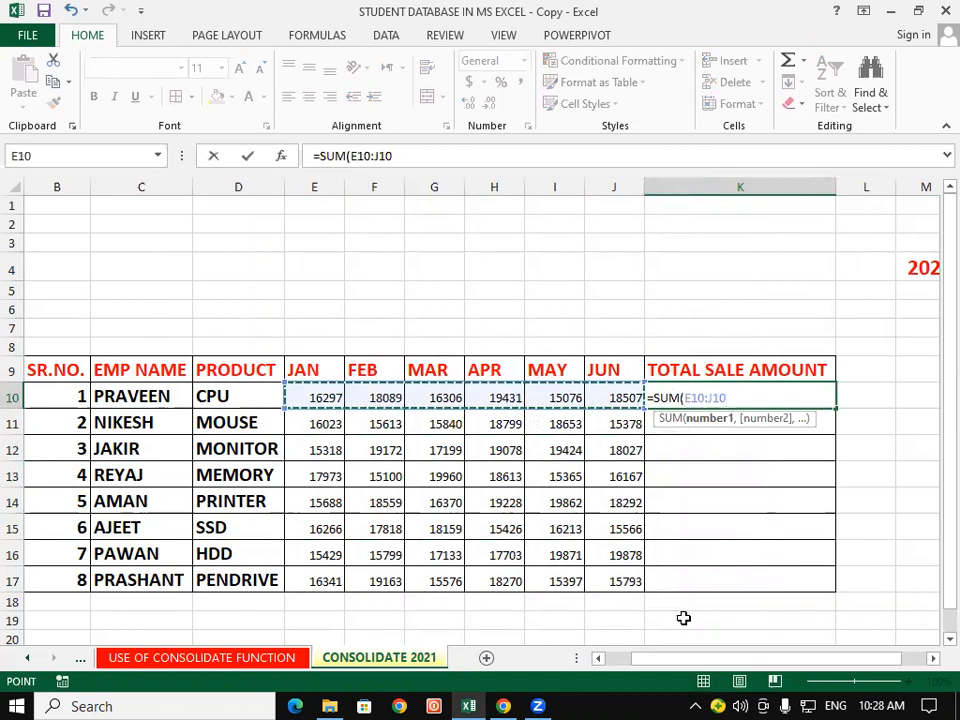
{"action": "key", "text": "Return"}
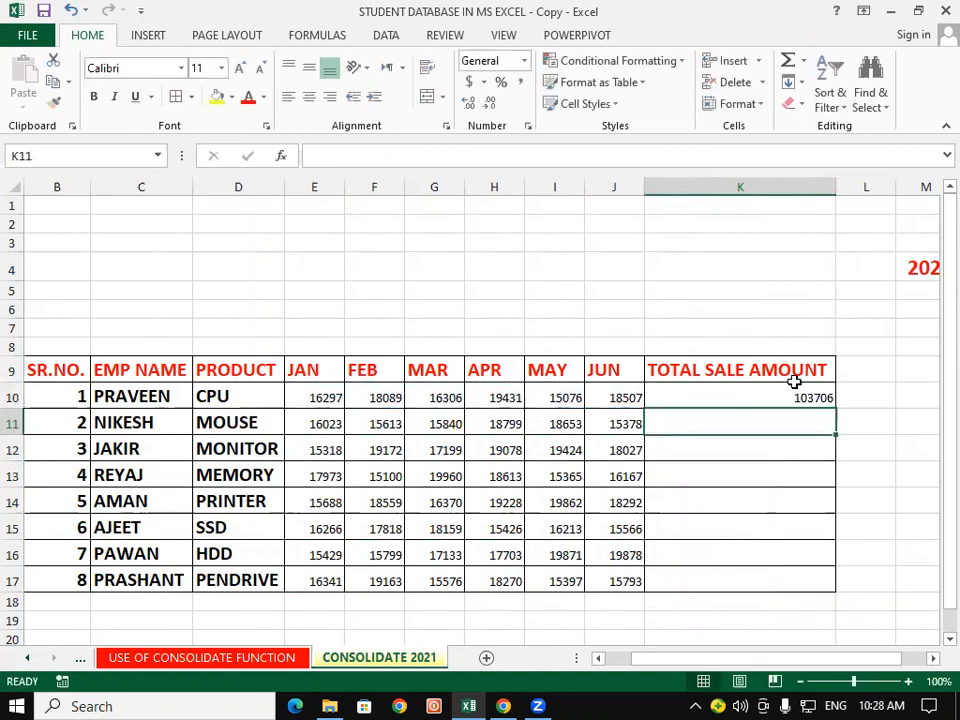
{"action": "left_click", "coordinate": [831, 395]}
{"action": "left_click_drag", "start_coordinate": [835, 411], "coordinate": [836, 584]}
{"action": "left_click", "coordinate": [879, 449]}
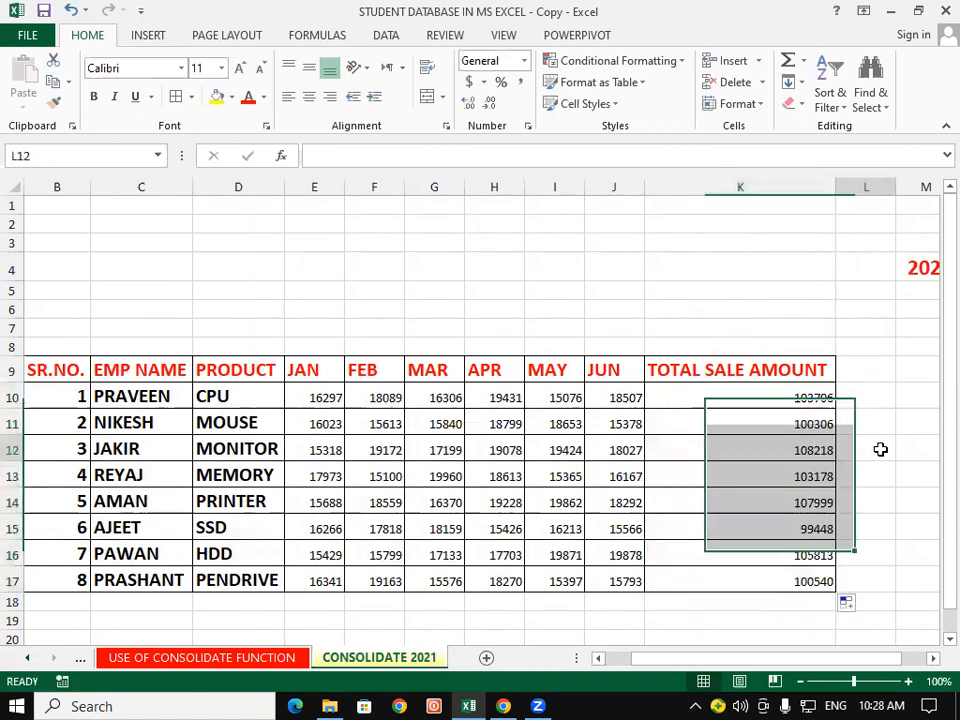
Copy the formatting of cell C12 onto the sales figures and totals in E10:K17 with Format Painter.
{"action": "left_click", "coordinate": [188, 450]}
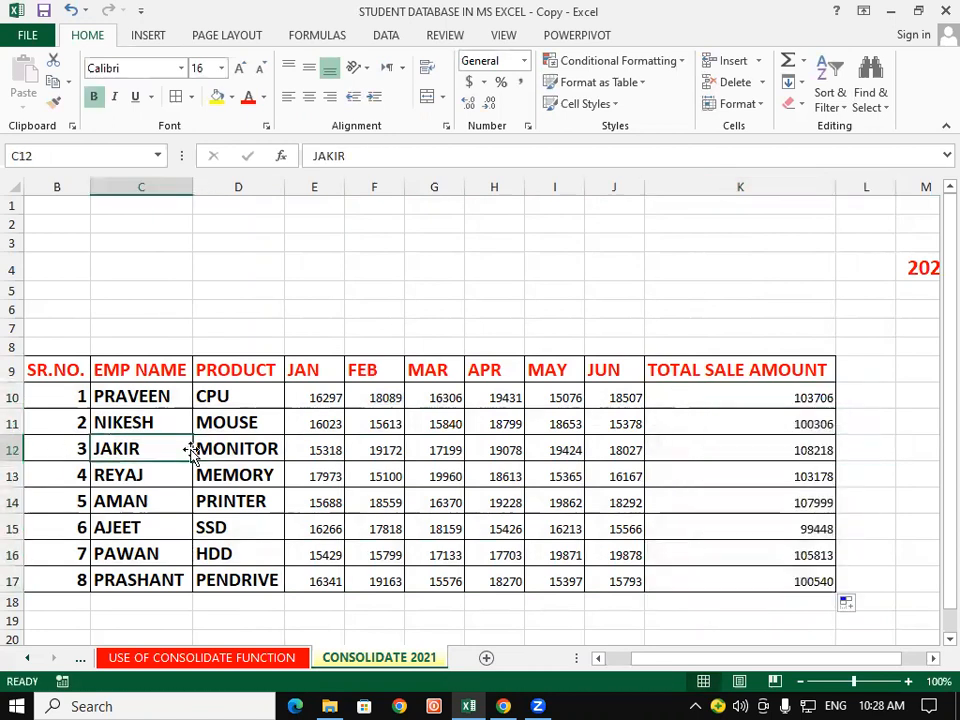
{"action": "left_click", "coordinate": [53, 103]}
{"action": "mouse_move", "coordinate": [315, 412]}
{"action": "left_mouse_down"}
{"action": "mouse_move", "coordinate": [443, 499]}
{"action": "mouse_move", "coordinate": [776, 573]}
{"action": "left_mouse_up"}
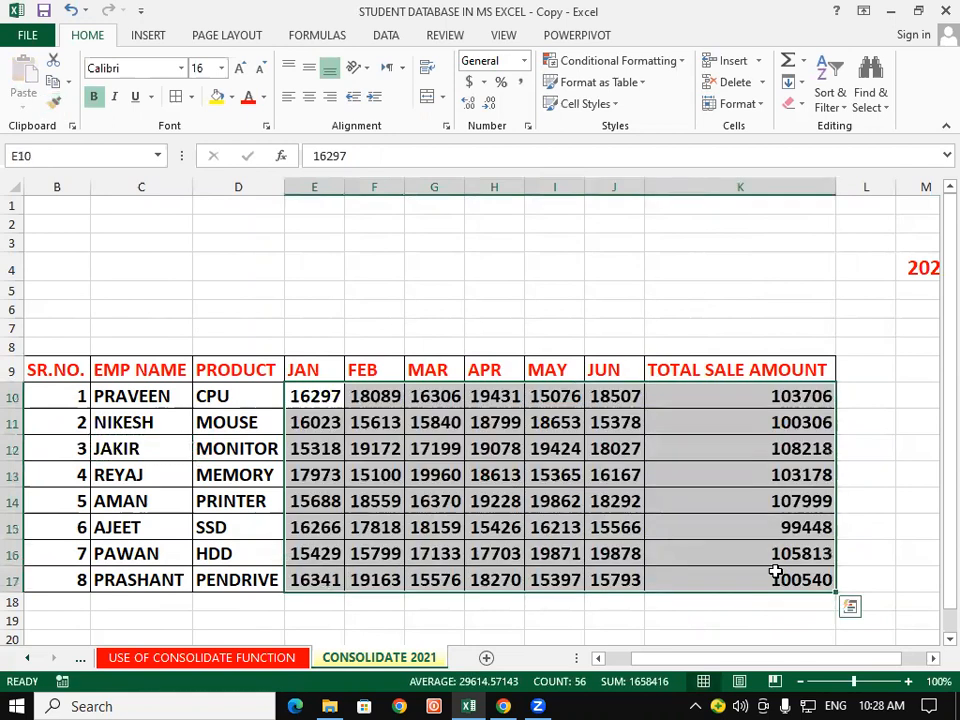
{"action": "left_click", "coordinate": [588, 310]}
Copy the green title banner from the USE OF CONSOLIDATE FUNCTION sheet and place it above the table on CONSOLIDATE 2021.
{"action": "left_click", "coordinate": [272, 658]}
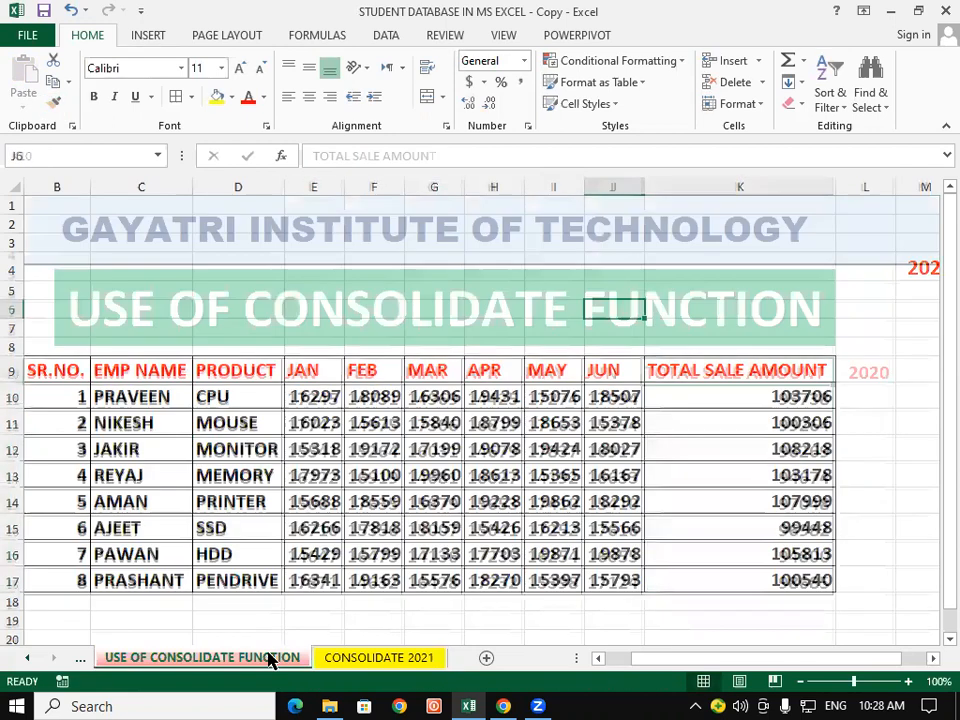
{"action": "left_click", "coordinate": [53, 337]}
{"action": "right_click", "coordinate": [55, 338]}
{"action": "left_click", "coordinate": [100, 370]}
{"action": "left_click", "coordinate": [382, 658]}
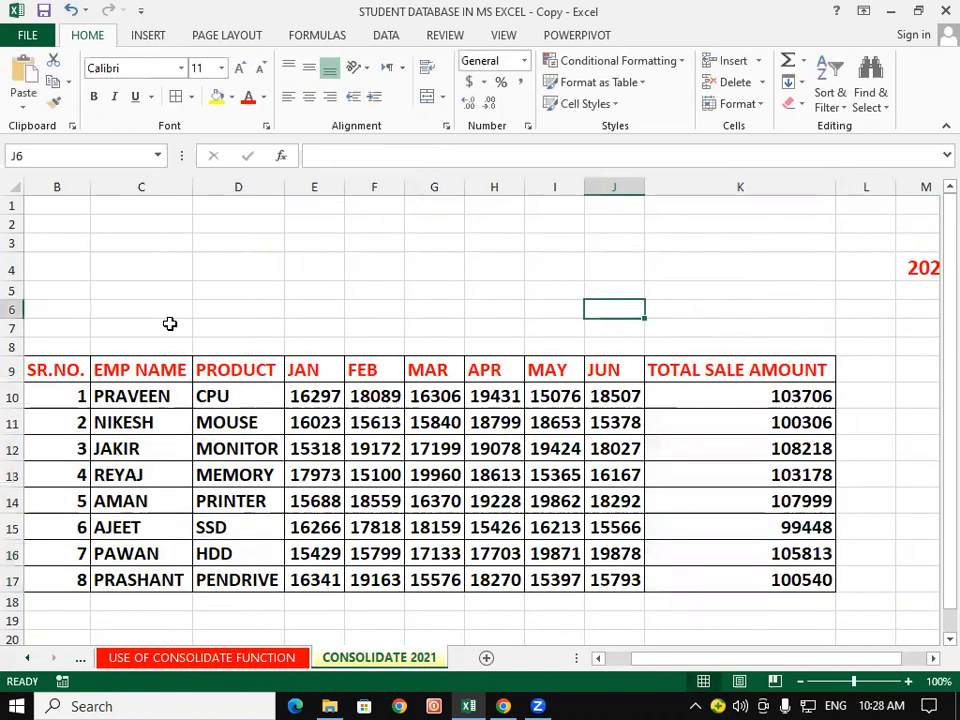
{"action": "left_click", "coordinate": [74, 243]}
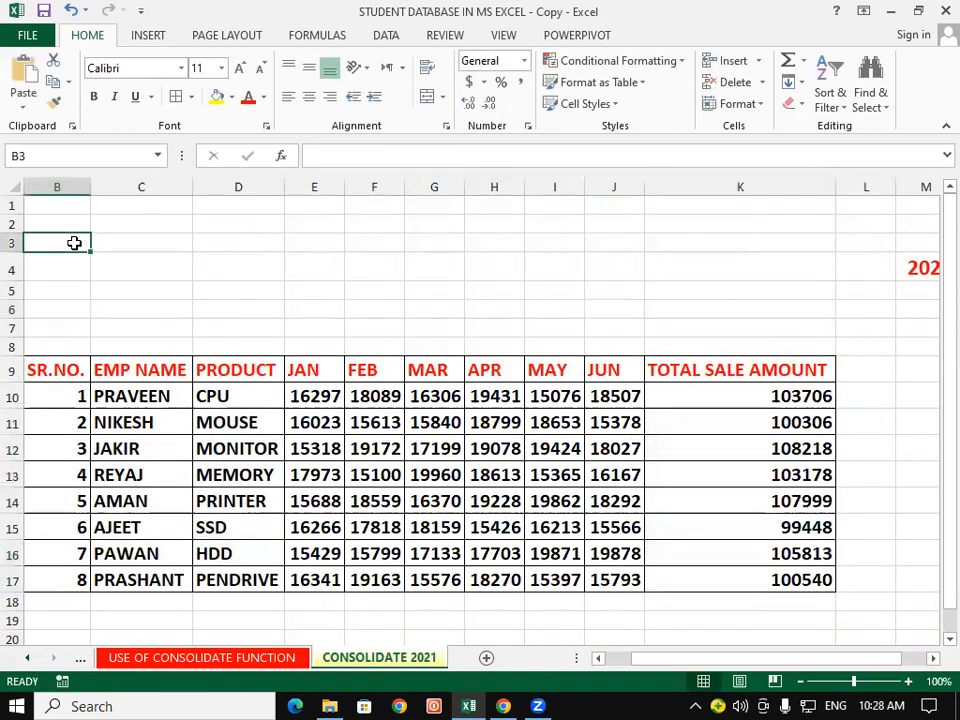
{"action": "key", "text": "ctrl+v"}
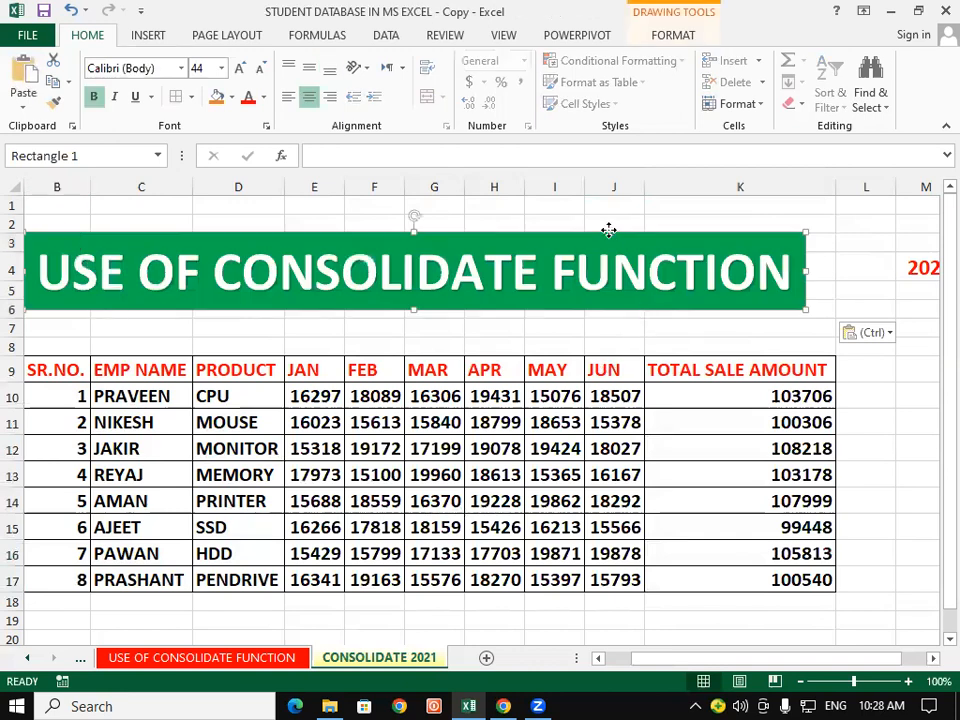
{"action": "left_click_drag", "start_coordinate": [608, 231], "coordinate": [628, 231]}
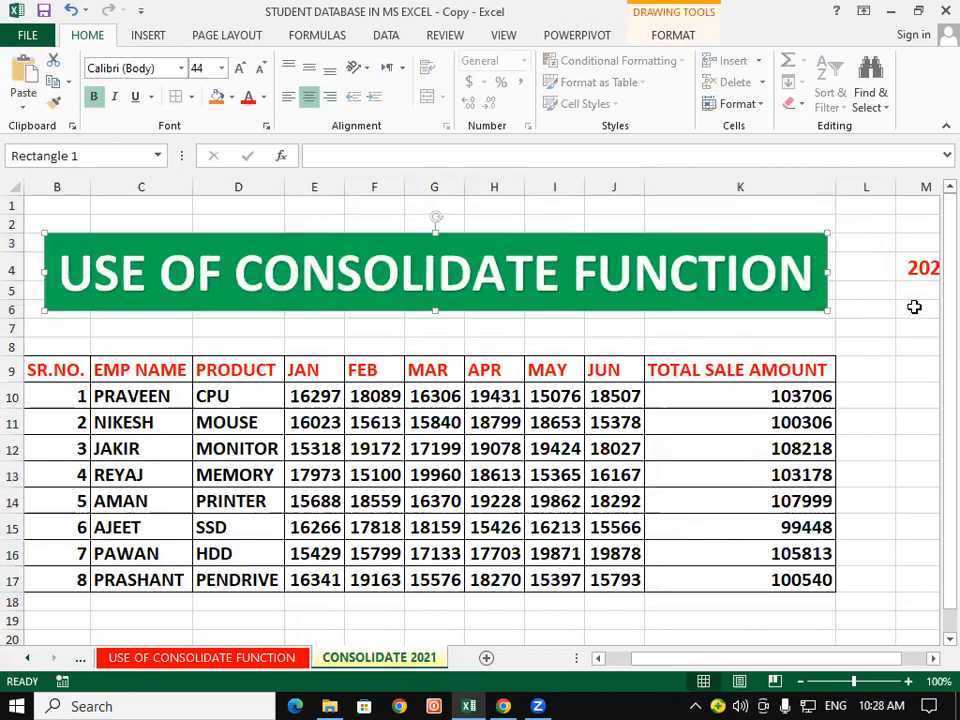
Move the 2021 year label from M4 to L7 on the CONSOLIDATE 2021 sheet.
{"action": "left_click", "coordinate": [917, 270]}
{"action": "right_click", "coordinate": [918, 270]}
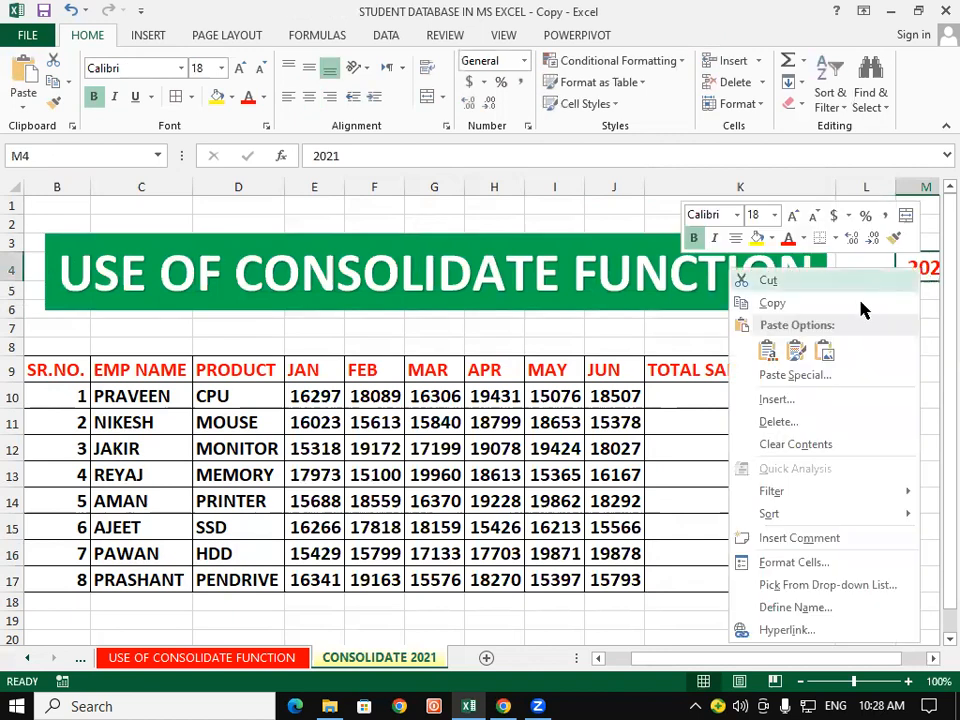
{"action": "left_click", "coordinate": [860, 303]}
{"action": "scroll", "coordinate": [891, 345], "scroll_direction": "right", "scroll_amount": 3}
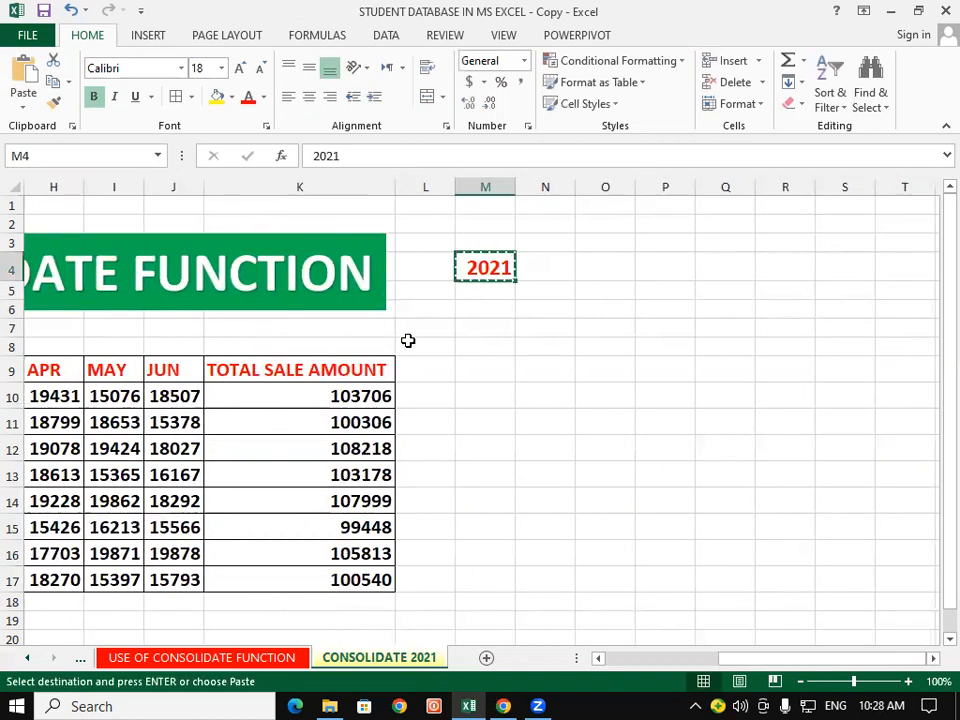
{"action": "left_click", "coordinate": [418, 330]}
{"action": "key", "text": "Return"}
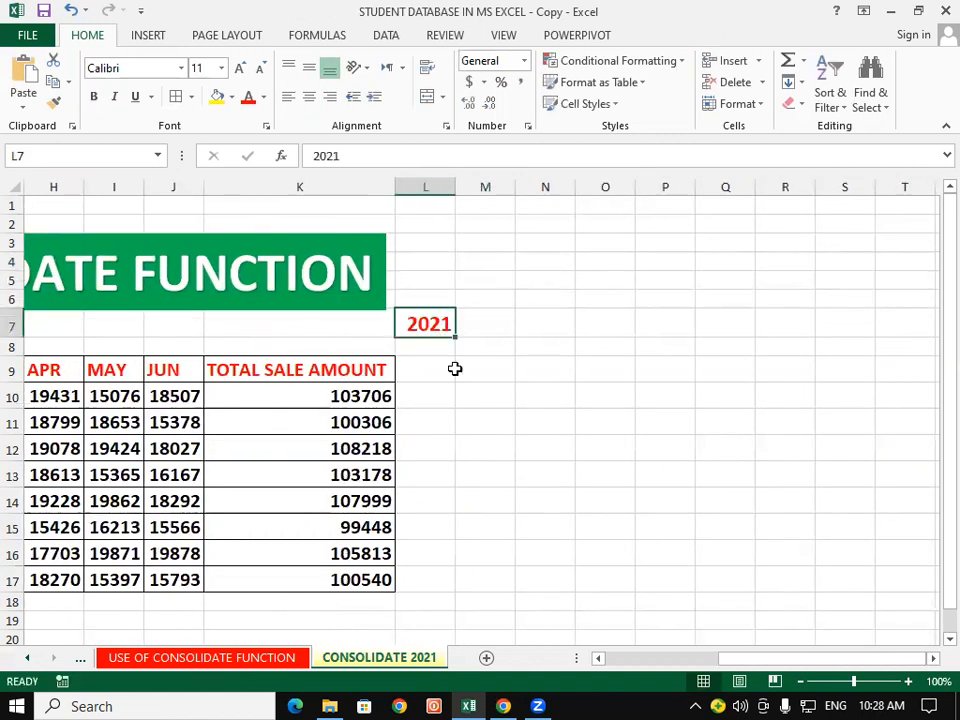
{"action": "left_click", "coordinate": [545, 448]}
{"action": "left_click_drag", "start_coordinate": [737, 660], "coordinate": [626, 677]}
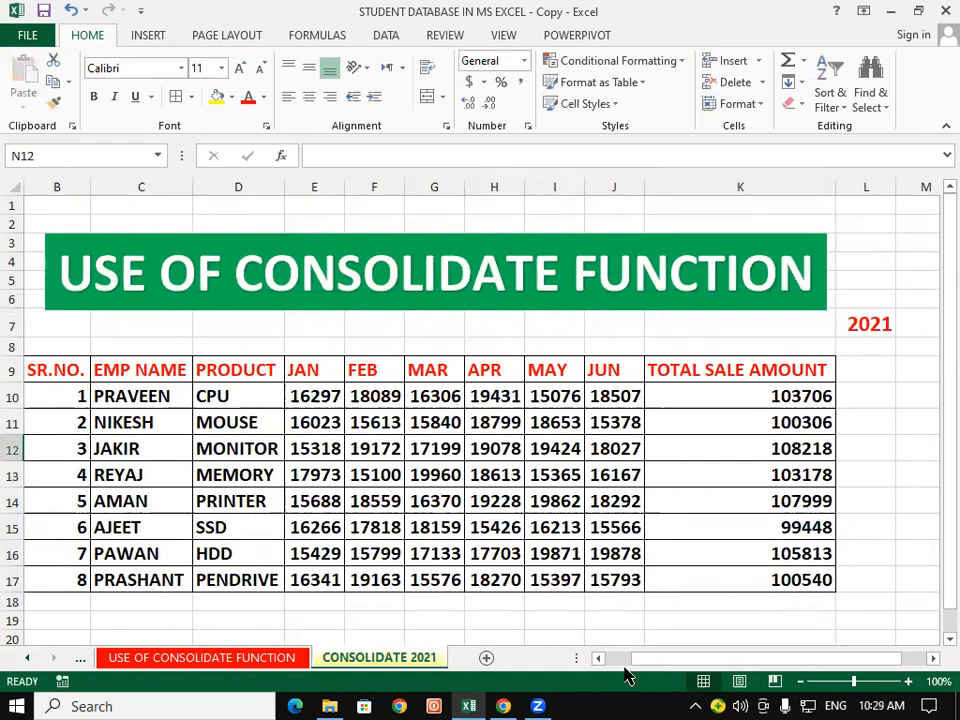
Compare the 2020 and 2021 sales tables on their two sheets, checking the first employee's total sale amount.
{"action": "left_click", "coordinate": [285, 659]}
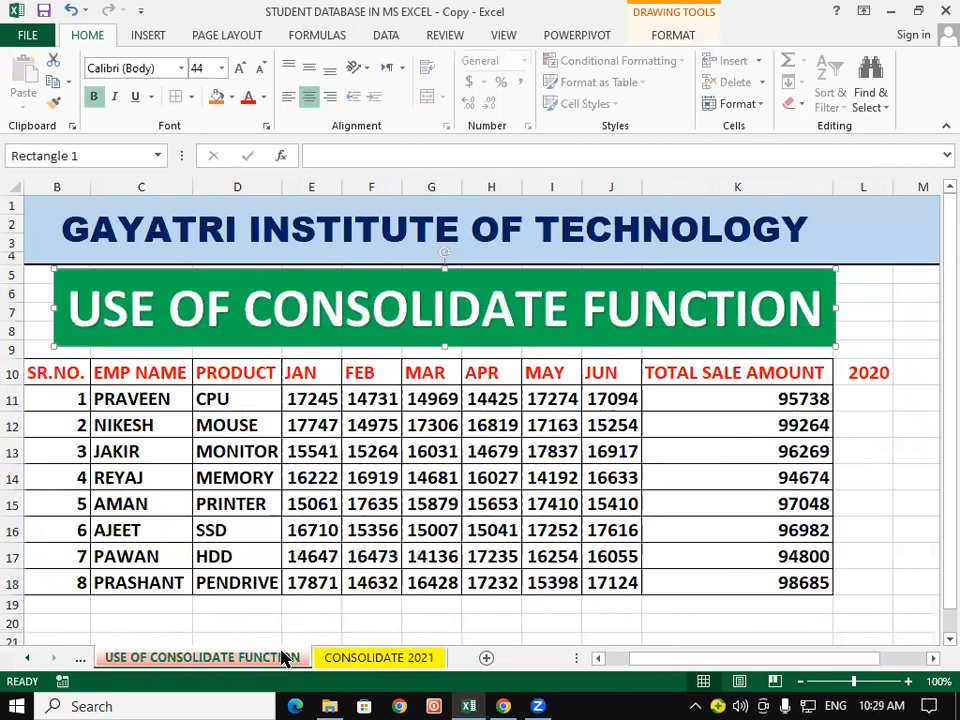
{"action": "left_click", "coordinate": [356, 662]}
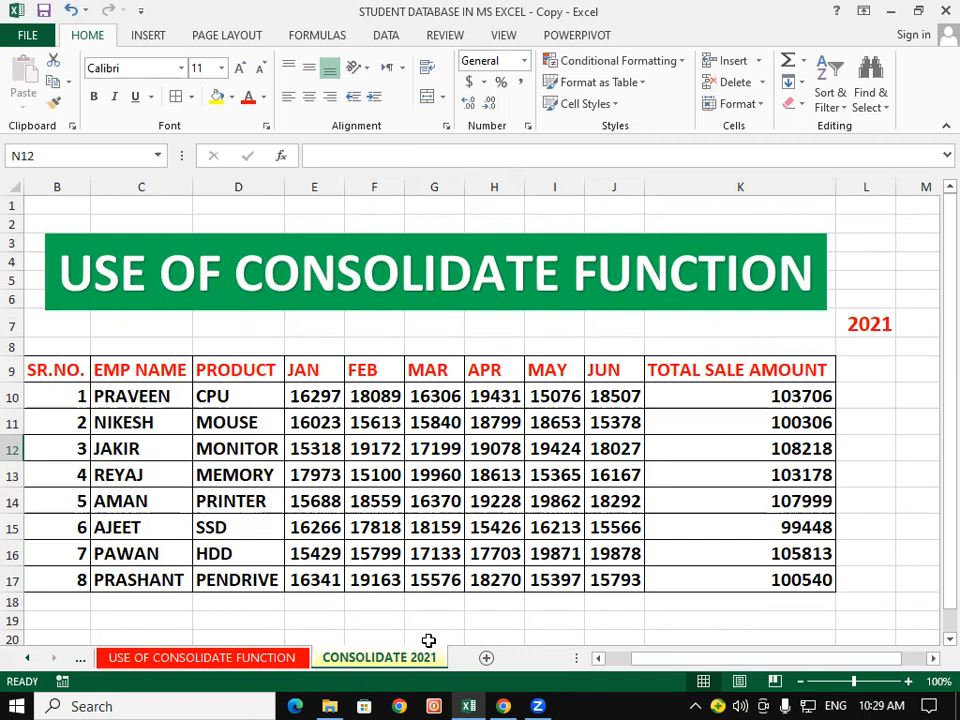
{"action": "left_click", "coordinate": [138, 398]}
{"action": "left_click", "coordinate": [795, 399]}
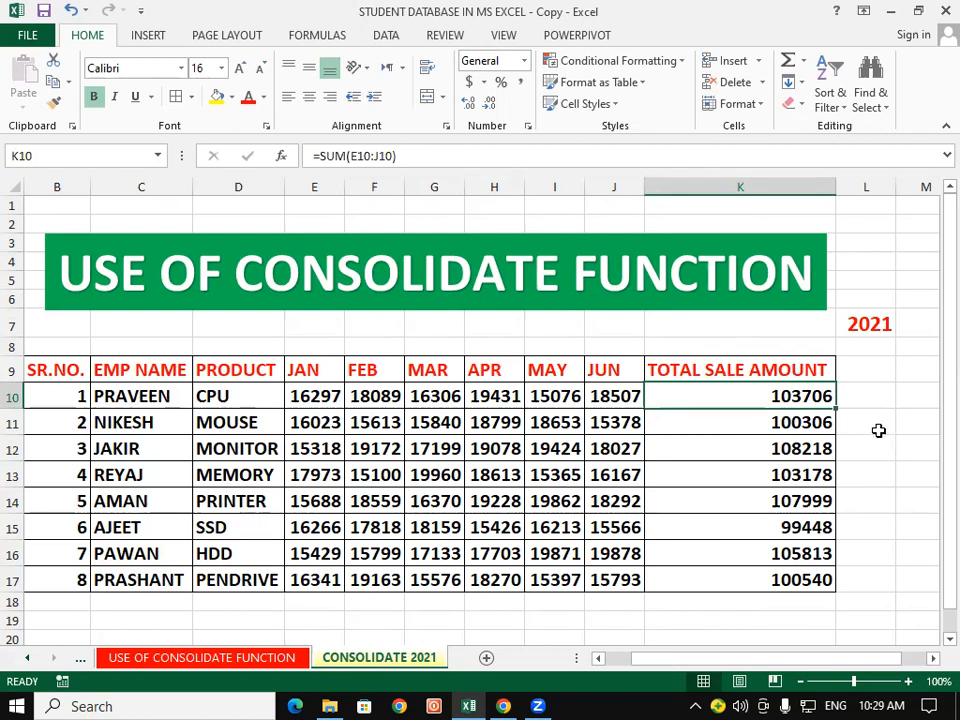
{"action": "left_click", "coordinate": [876, 320]}
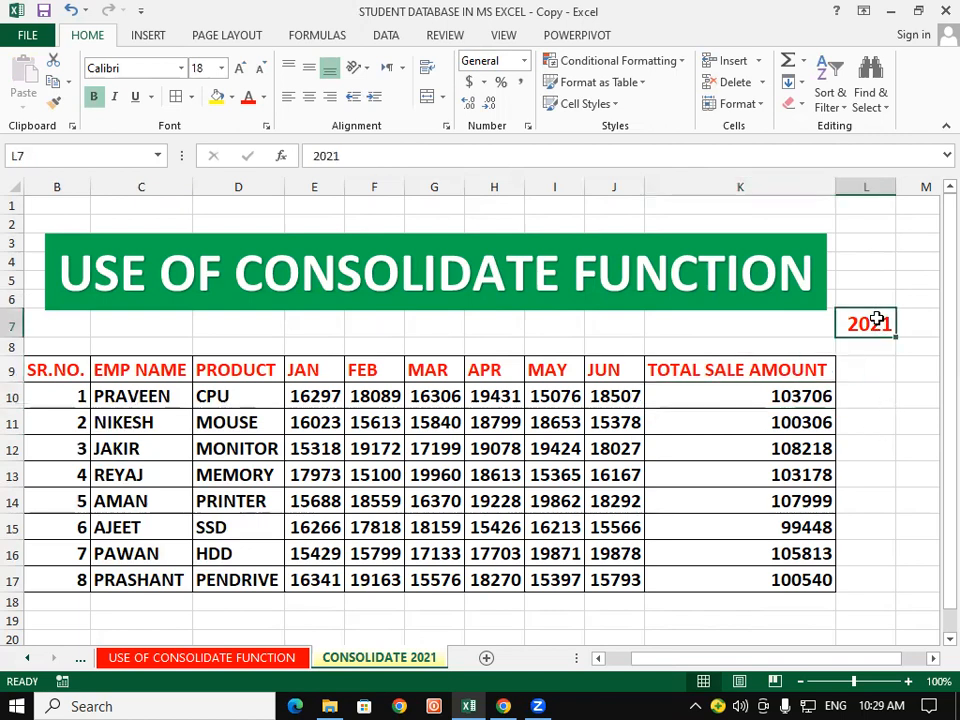
{"action": "left_click", "coordinate": [281, 660]}
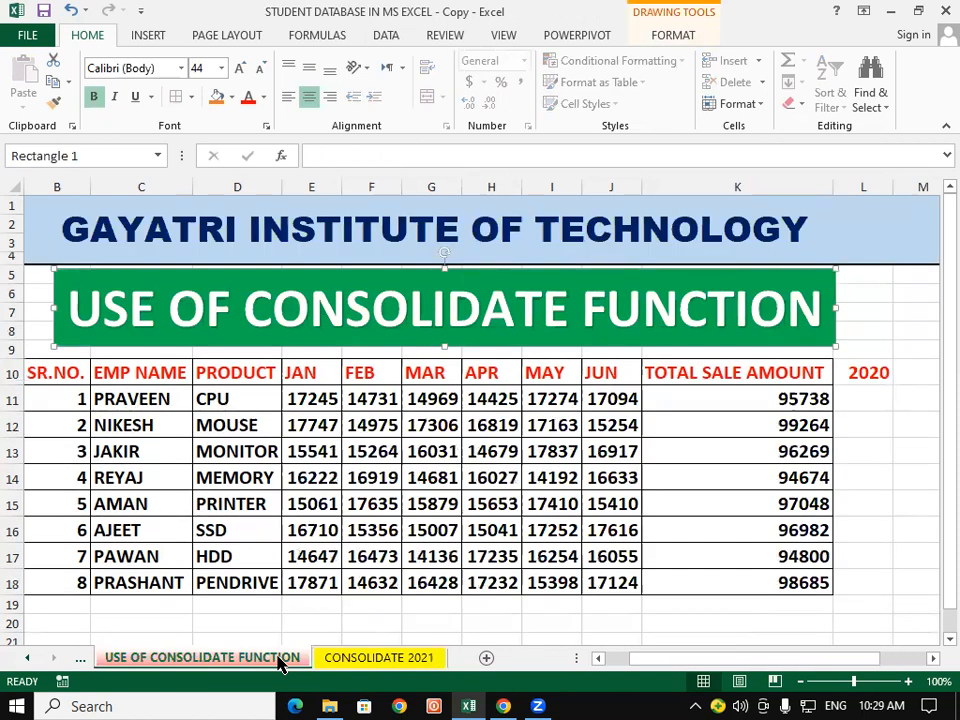
{"action": "left_click", "coordinate": [373, 658]}
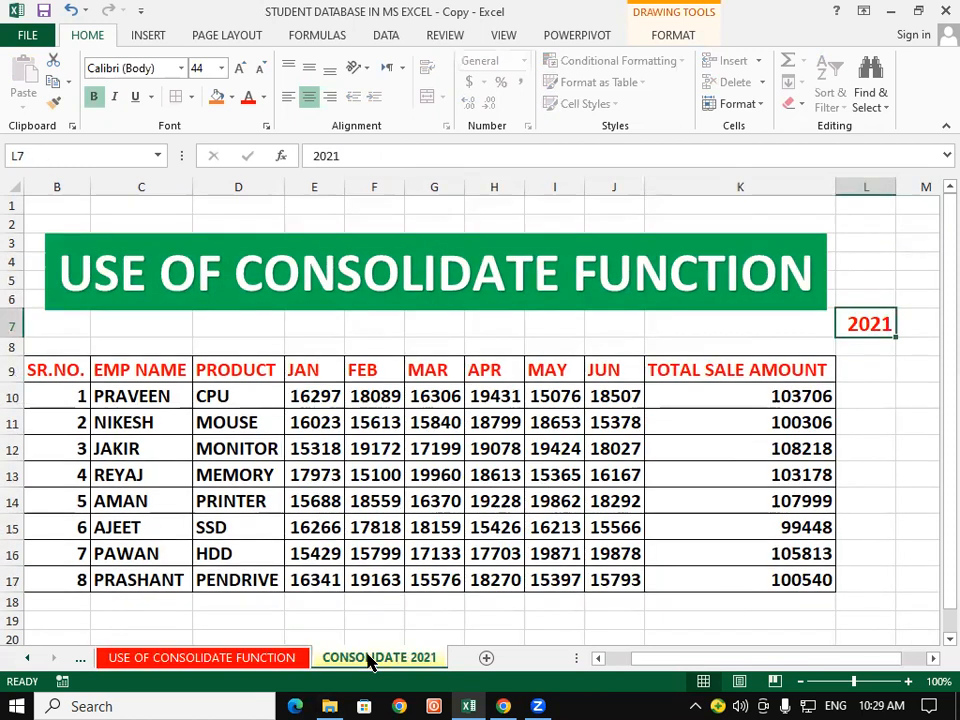
{"action": "left_click", "coordinate": [930, 660]}
{"action": "left_click", "coordinate": [860, 390]}
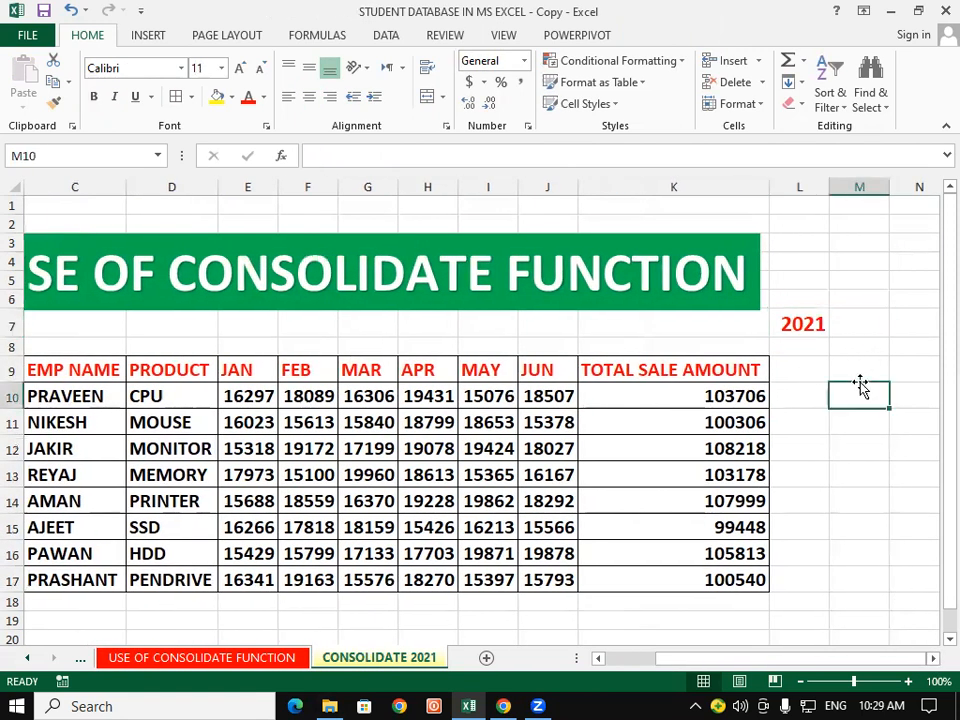
{"action": "type", "text": "="}
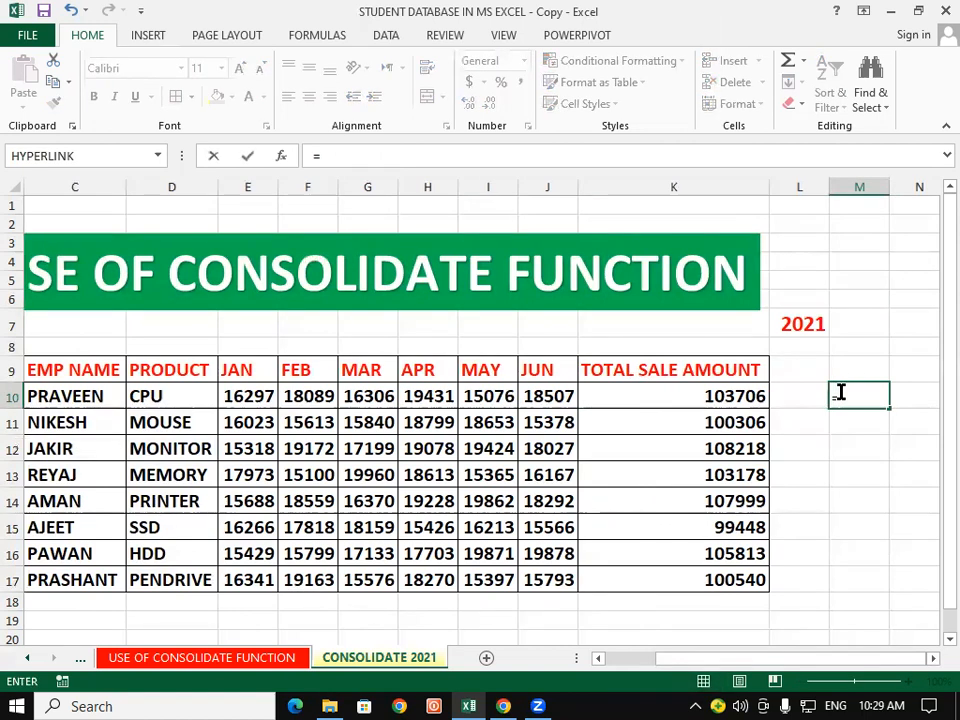
{"action": "left_click", "coordinate": [278, 651]}
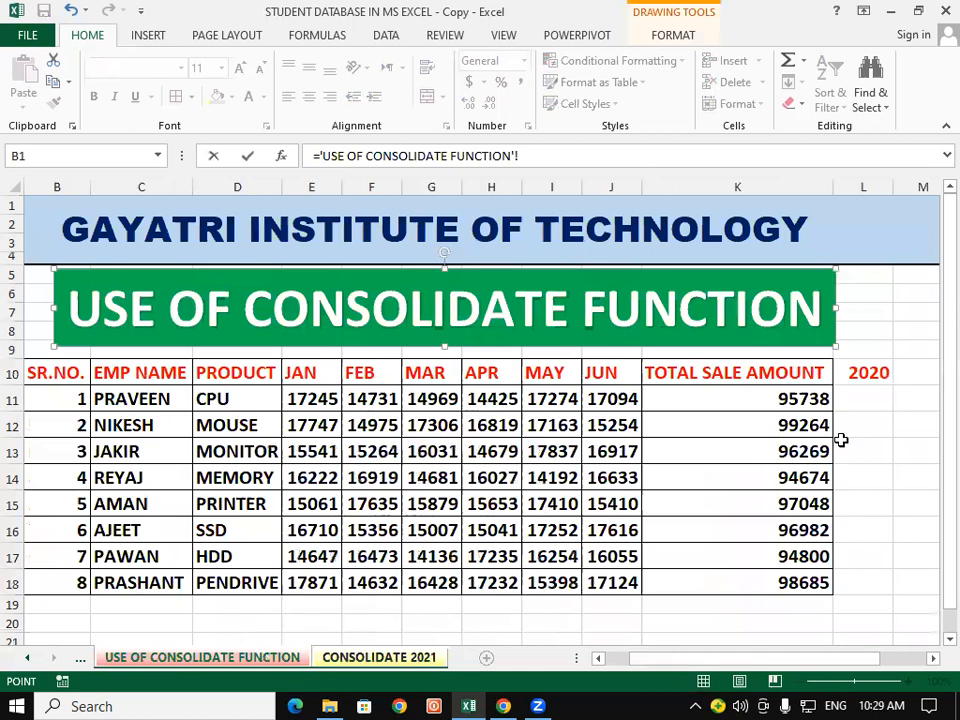
{"action": "left_click", "coordinate": [411, 661]}
{"action": "key", "text": "BackSpace"}
{"action": "key", "text": "BackSpace"}
{"action": "key", "text": "BackSpace"}
{"action": "key", "text": "BackSpace"}
{"action": "key", "text": "BackSpace"}
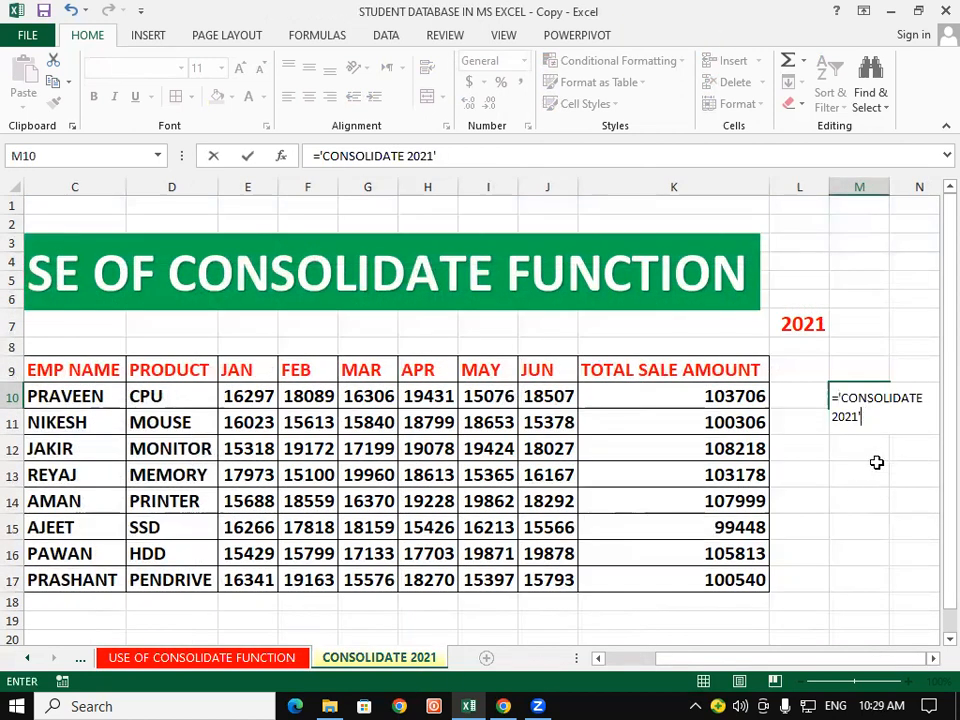
{"action": "key", "text": "BackSpace"}
{"action": "key", "text": "BackSpace"}
{"action": "key", "text": "BackSpace"}
{"action": "key", "text": "BackSpace"}
{"action": "key", "text": "BackSpace"}
{"action": "key", "text": "BackSpace"}
{"action": "key", "text": "BackSpace"}
{"action": "key", "text": "BackSpace"}
{"action": "key", "text": "BackSpace"}
{"action": "key", "text": "BackSpace"}
{"action": "key", "text": "BackSpace"}
{"action": "key", "text": "BackSpace"}
{"action": "key", "text": "BackSpace"}
{"action": "key", "text": "BackSpace"}
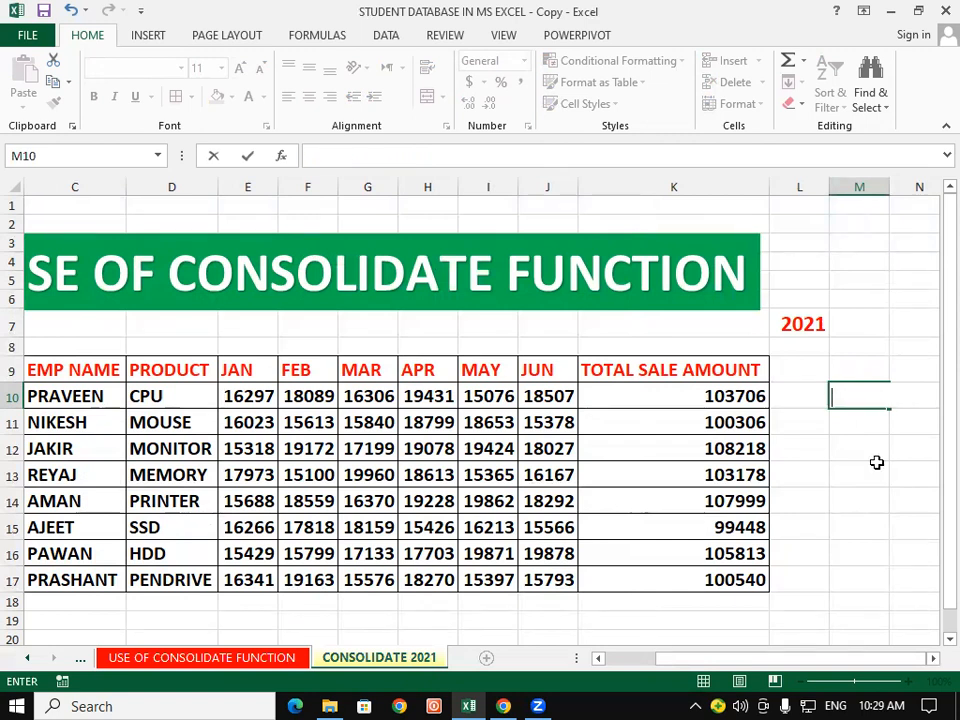
Add the first employee's 2020 and 2021 totals manually in M10 with =95738+103706.
{"action": "type", "text": "=9"}
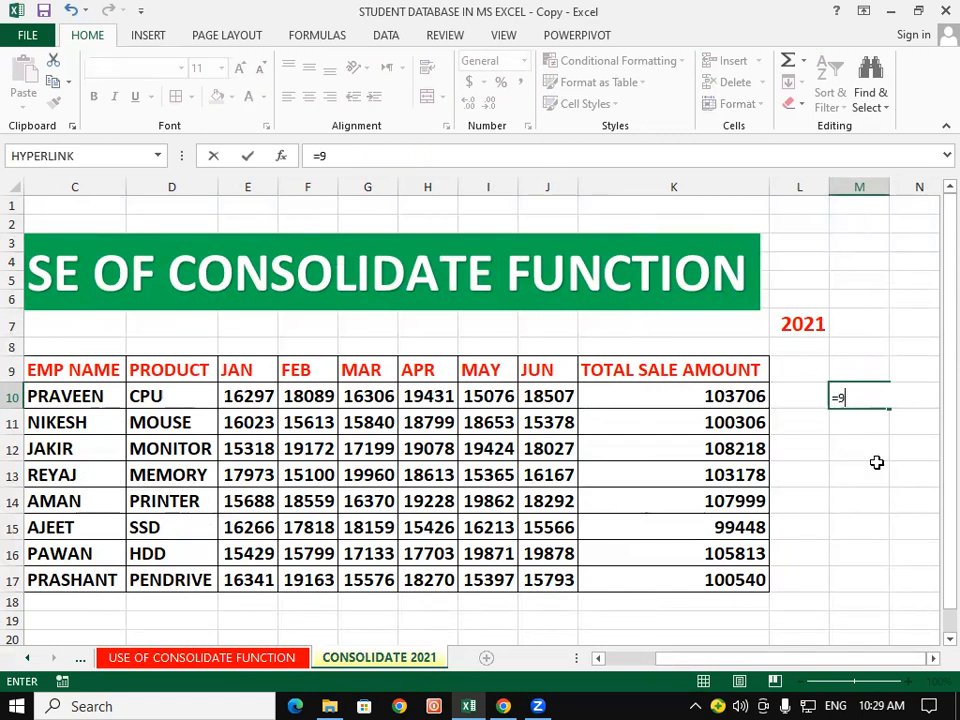
{"action": "type", "text": "5738+"}
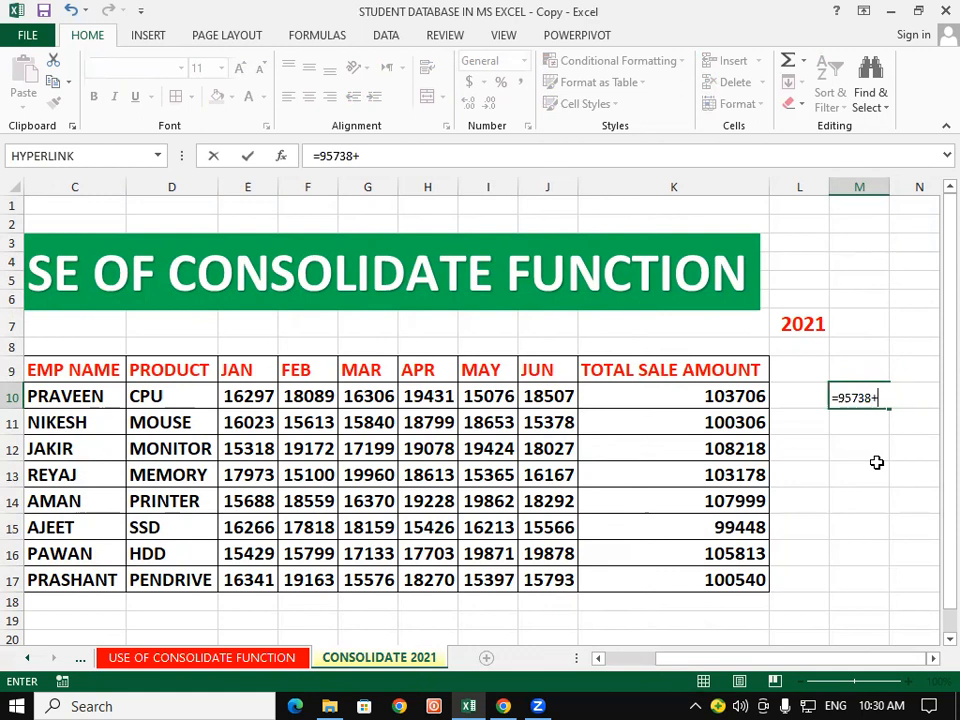
{"action": "type", "text": "103706"}
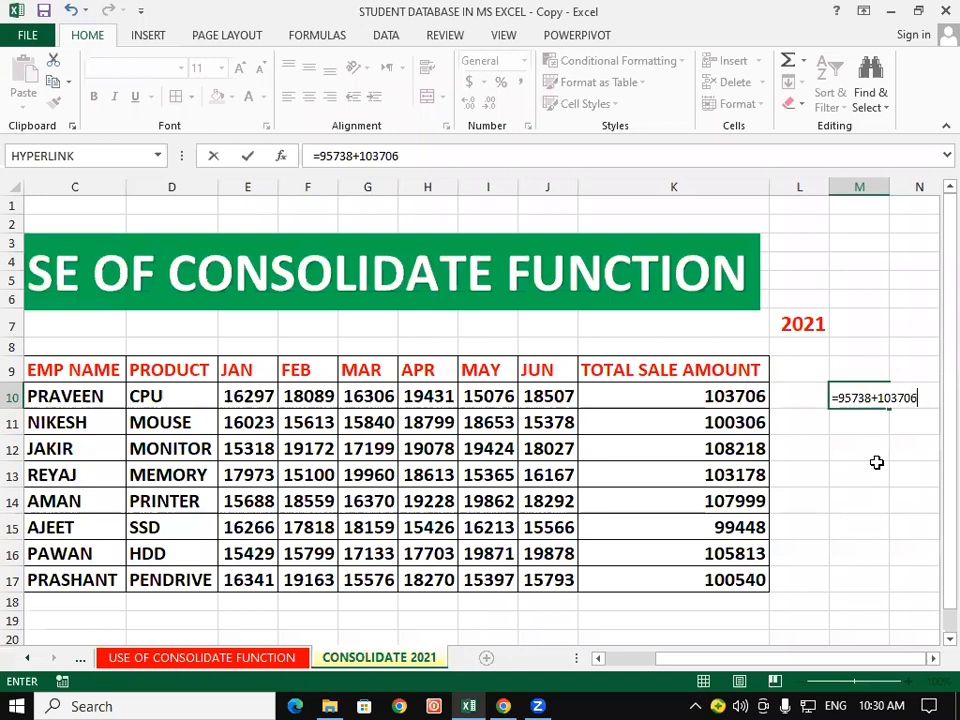
{"action": "key", "text": "Return"}
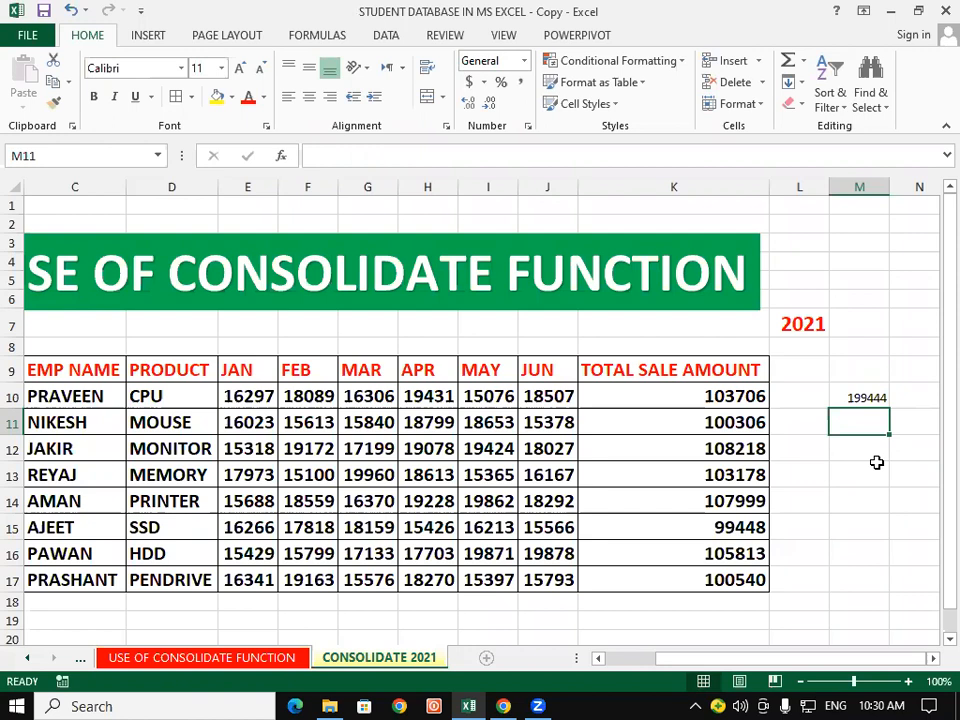
Delete the manual addition from M10.
{"action": "left_click", "coordinate": [877, 397]}
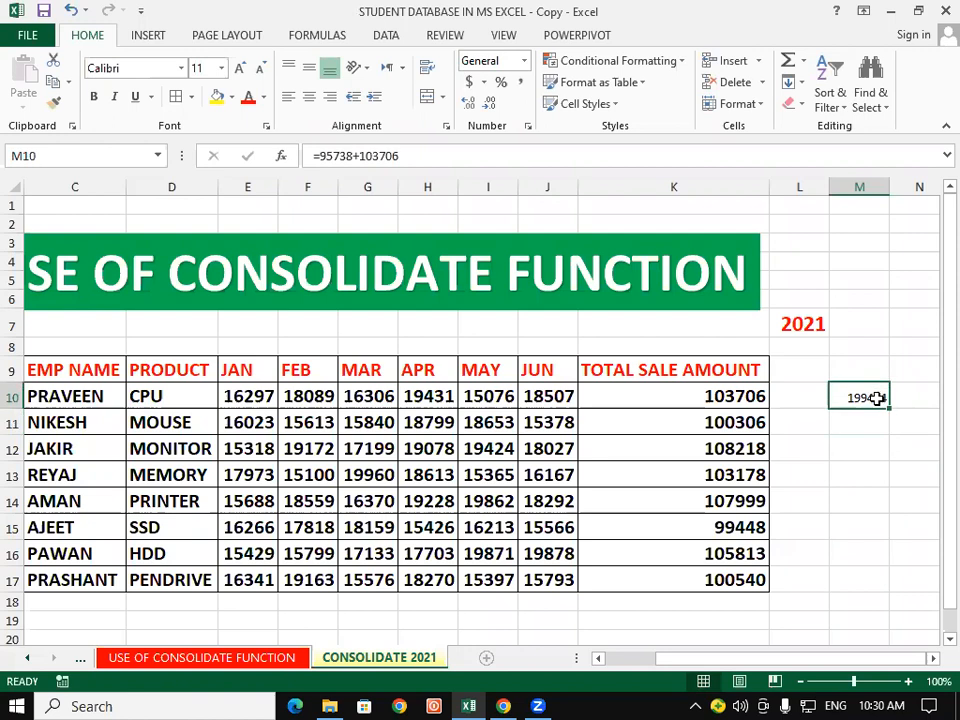
{"action": "key", "text": "Delete"}
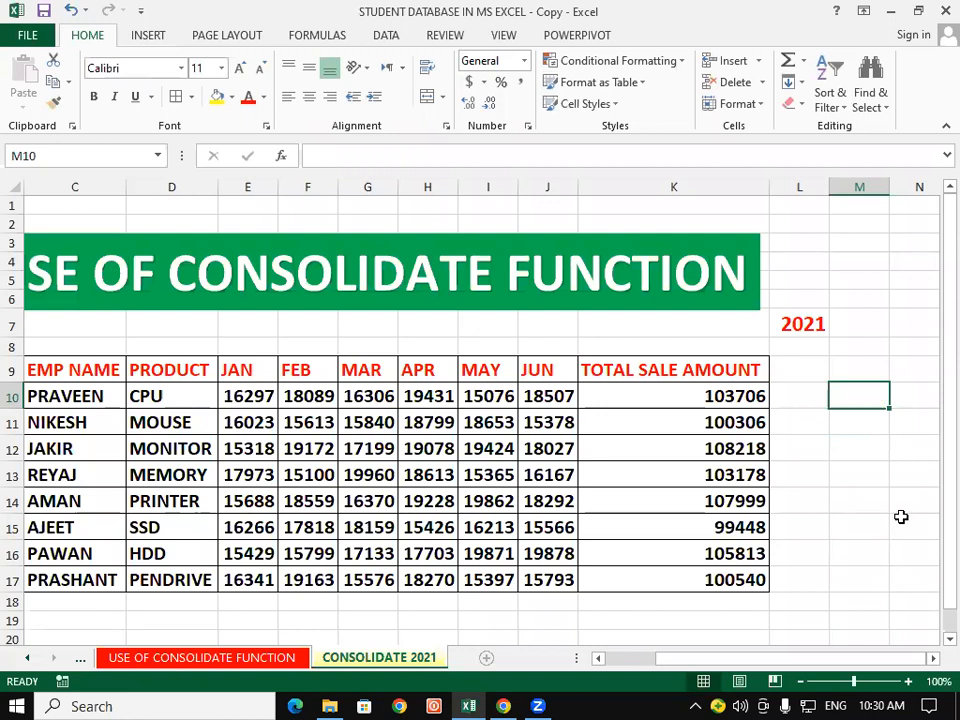
{"action": "left_click", "coordinate": [878, 524]}
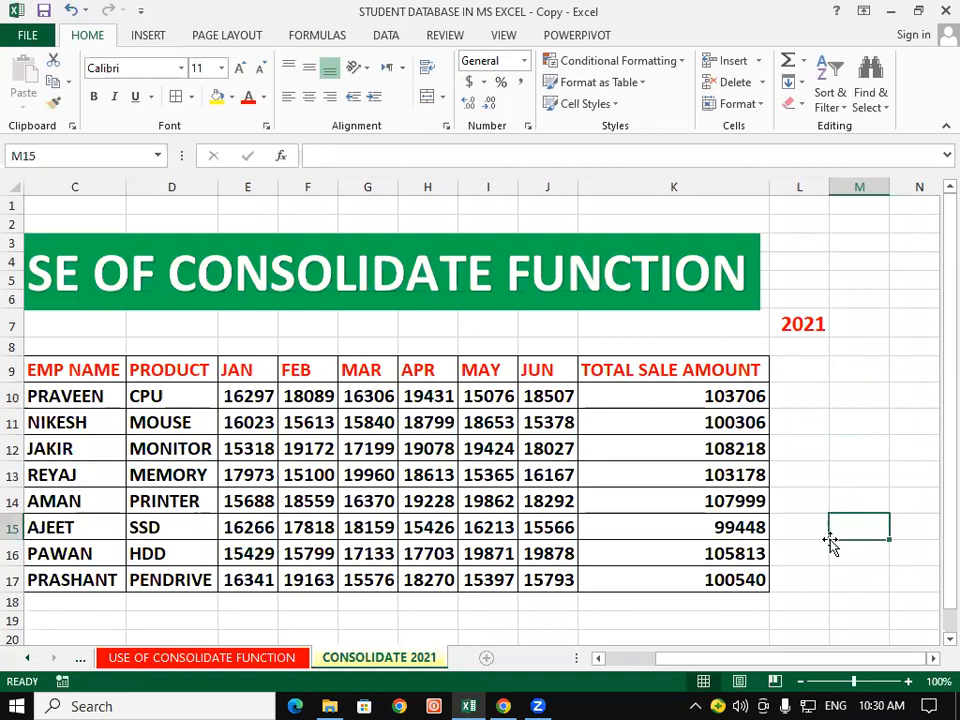
Add a new sheet after CONSOLIDATE 2021 and rename it CONSILDATE RESULT 2020&2021.
{"action": "left_click", "coordinate": [487, 658]}
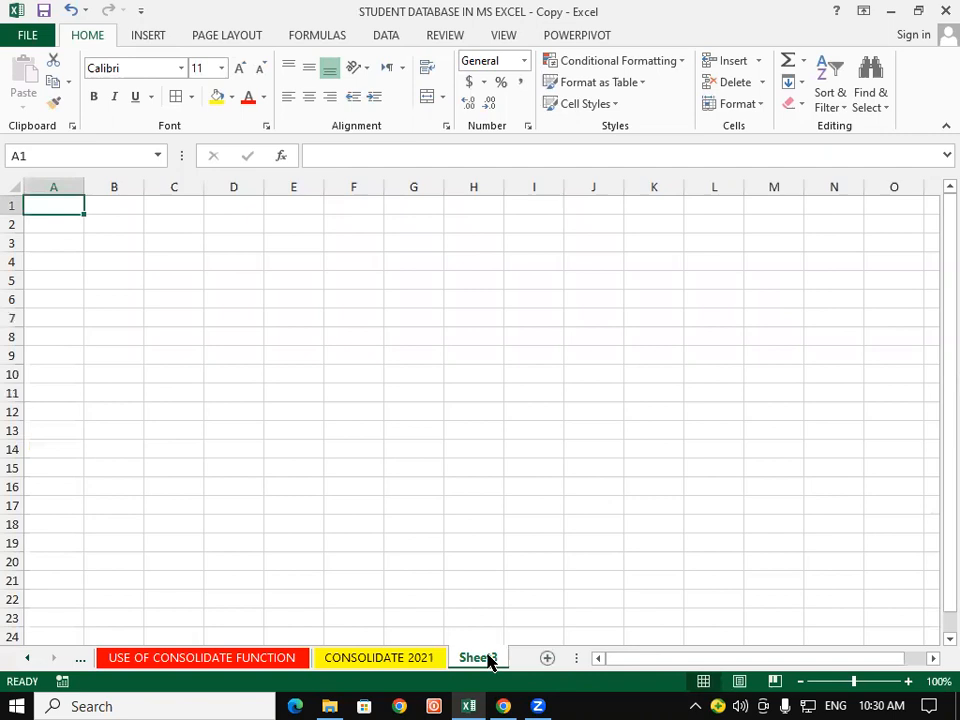
{"action": "right_click", "coordinate": [490, 661]}
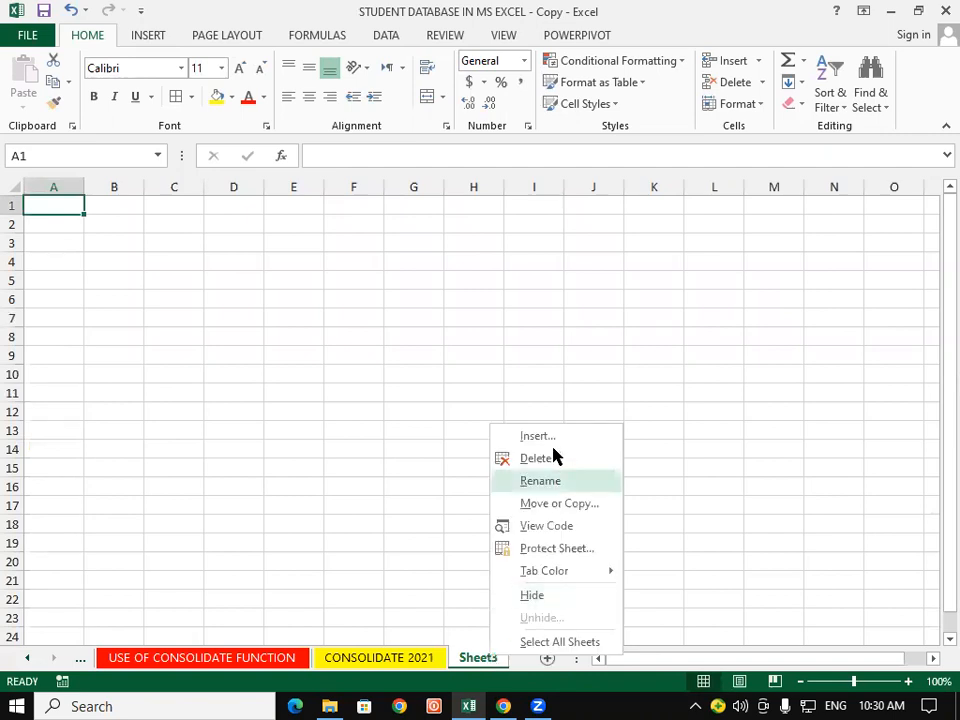
{"action": "key", "text": "Escape"}
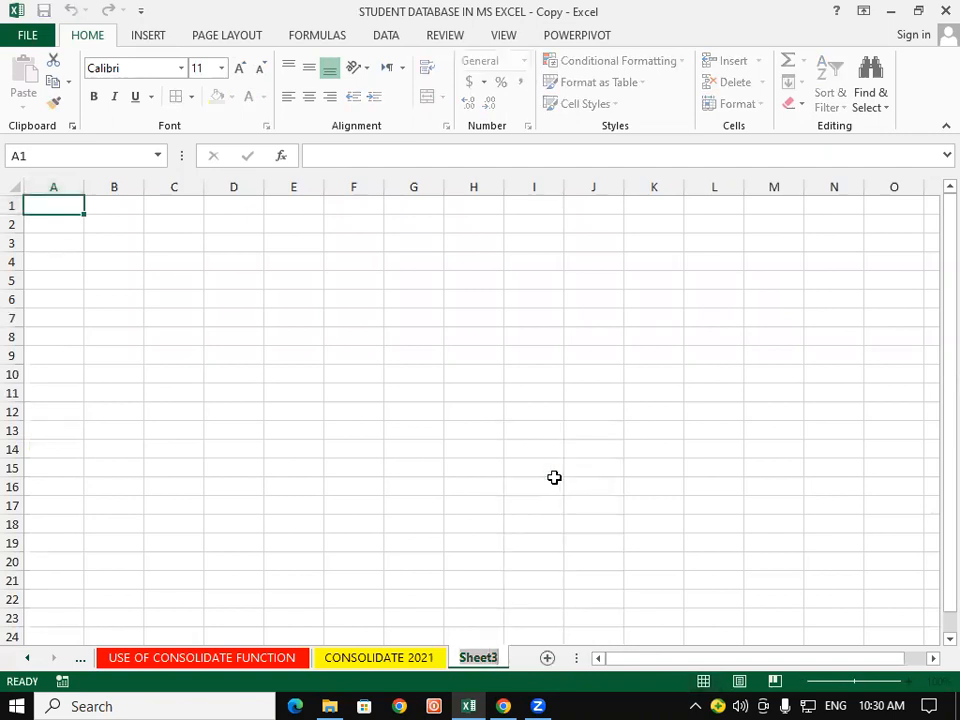
{"action": "type", "text": "CONS"}
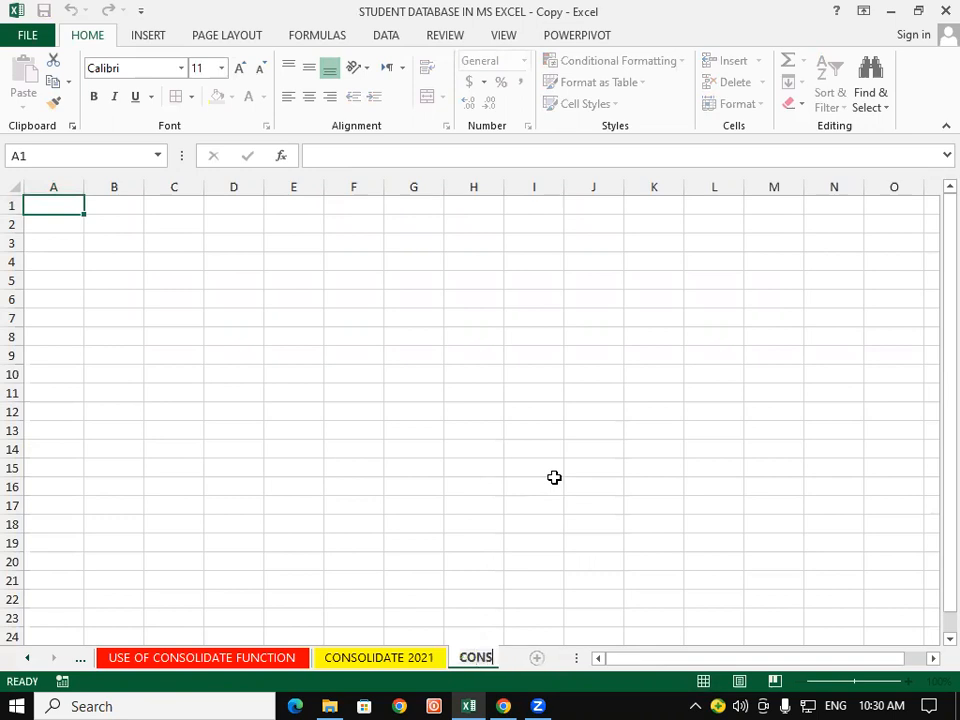
{"action": "type", "text": "ILDATE "}
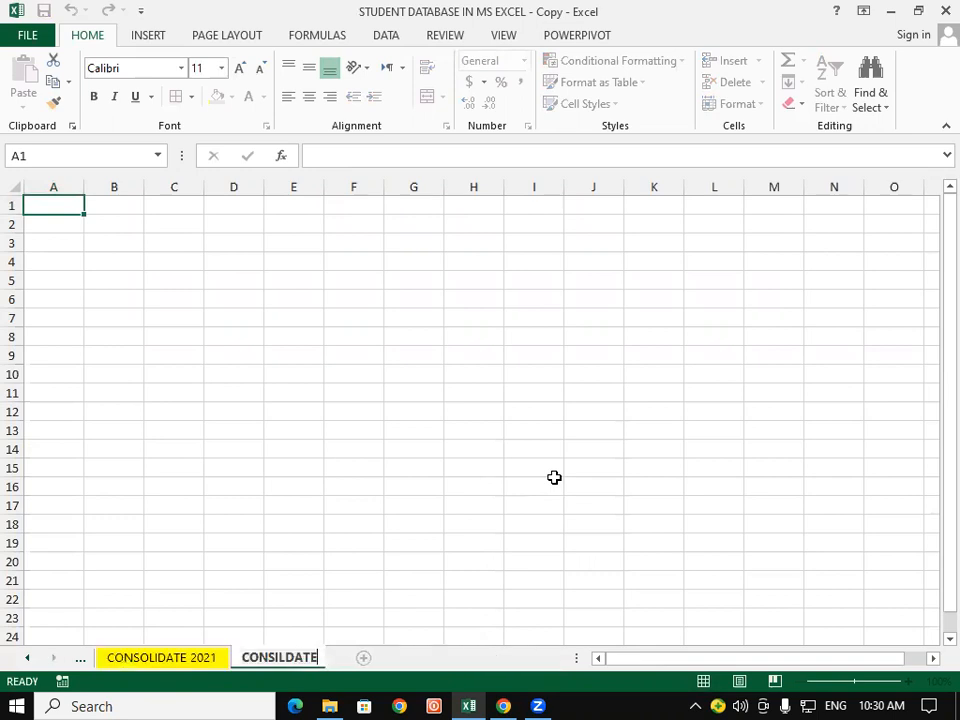
{"action": "type", "text": "RESULT"}
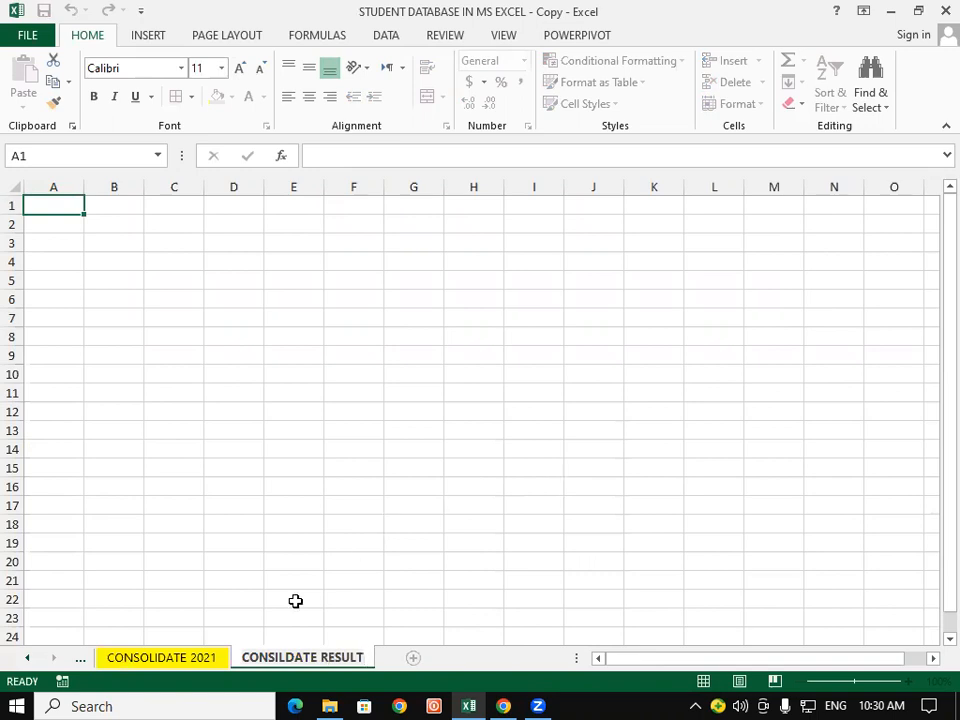
{"action": "type", "text": " 2020"}
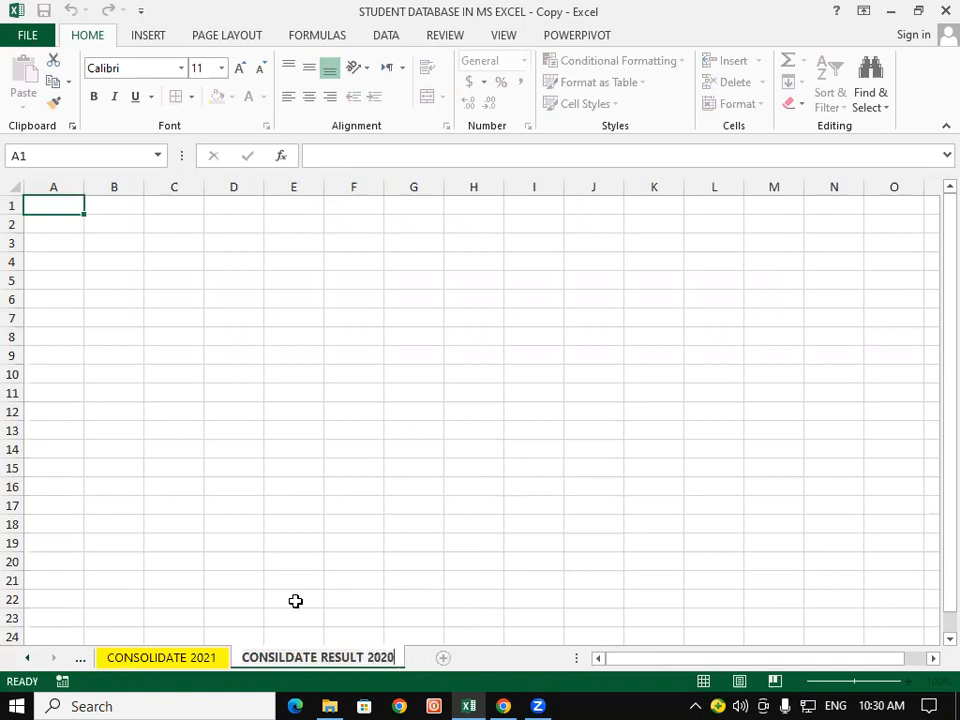
{"action": "type", "text": "&"}
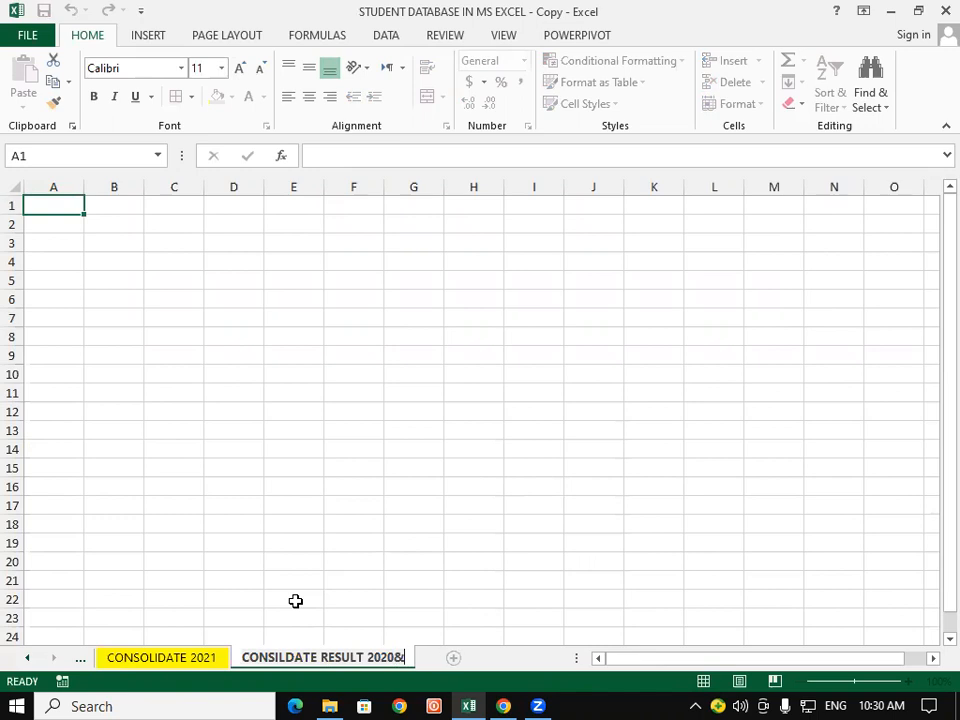
{"action": "type", "text": "2021"}
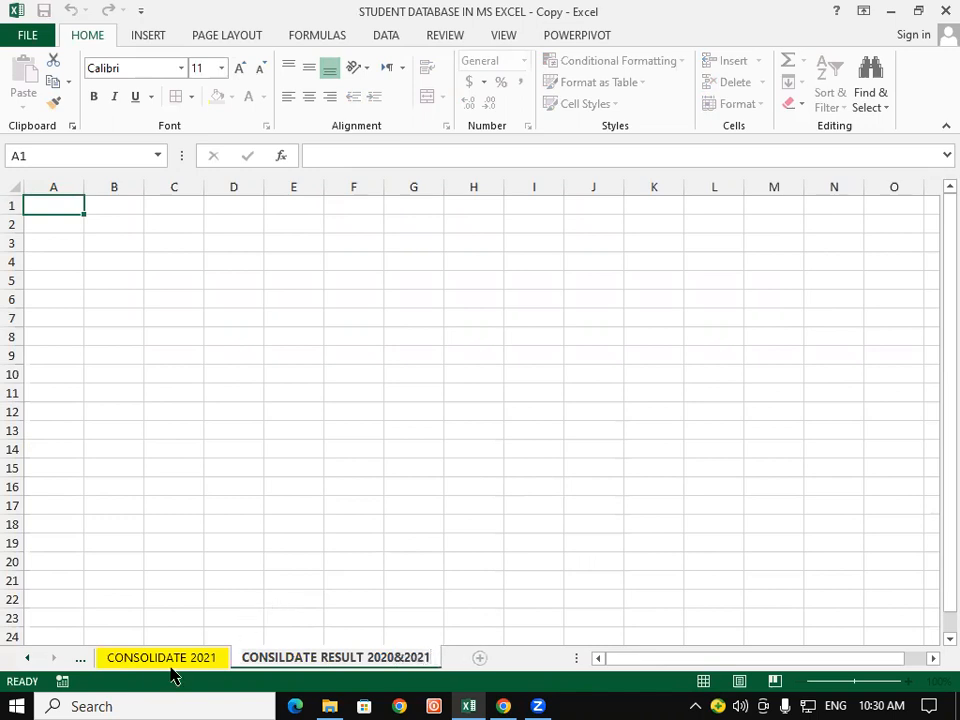
{"action": "left_click", "coordinate": [160, 658]}
Color the new result sheet's tab standard red.
{"action": "right_click", "coordinate": [343, 660]}
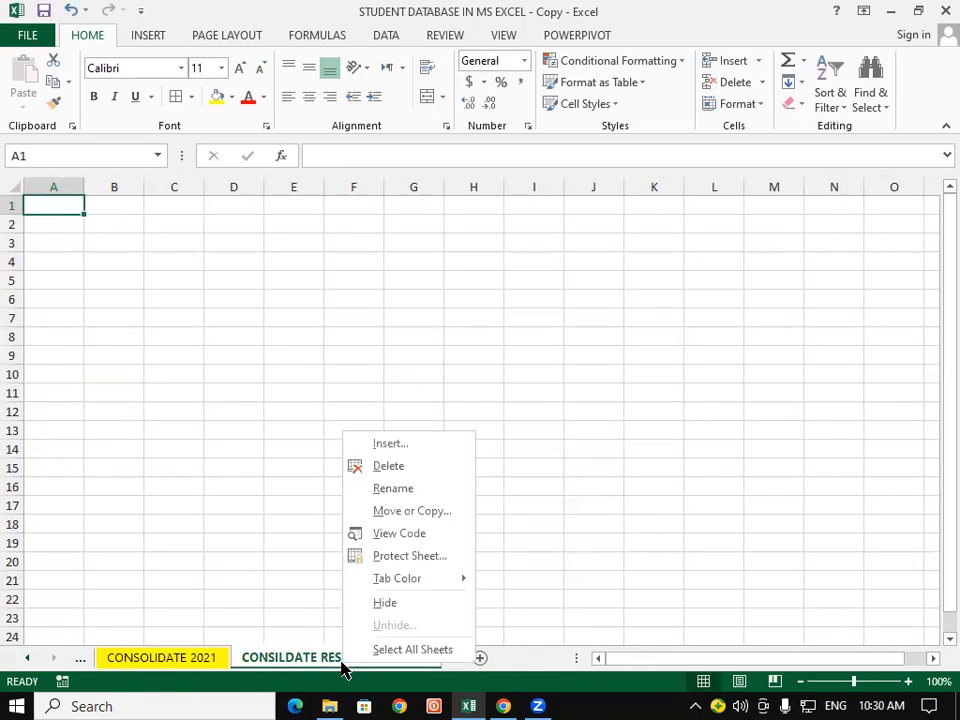
{"action": "mouse_move", "coordinate": [428, 585]}
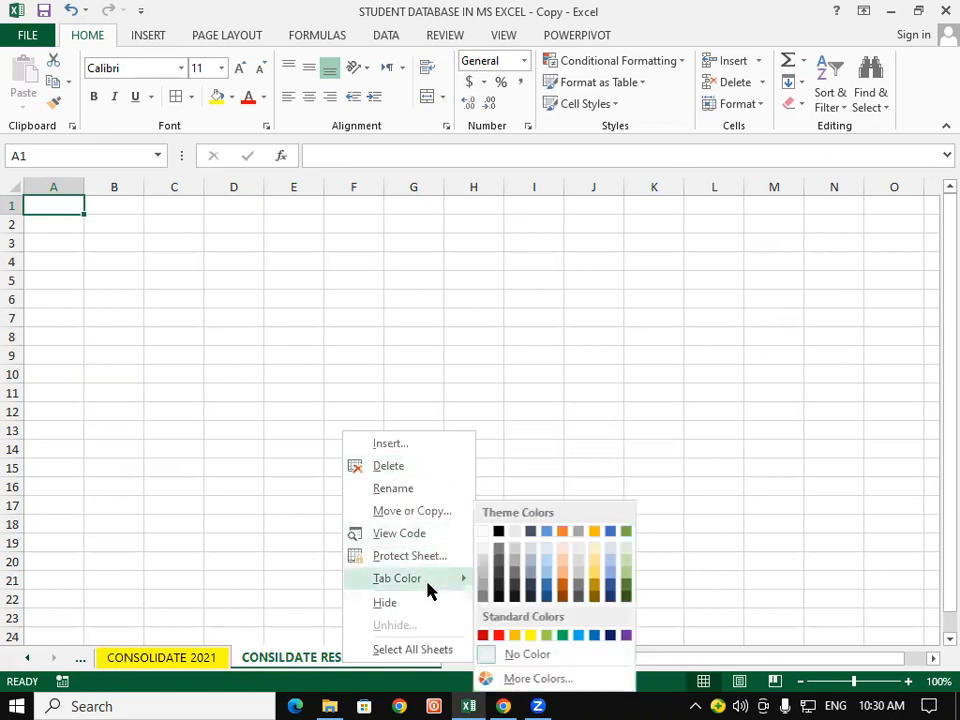
{"action": "left_click", "coordinate": [500, 636]}
Copy the green USE OF CONSOLIDATE FUNCTION banner from the CONSOLIDATE 2021 sheet onto the result sheet.
{"action": "left_click", "coordinate": [203, 660]}
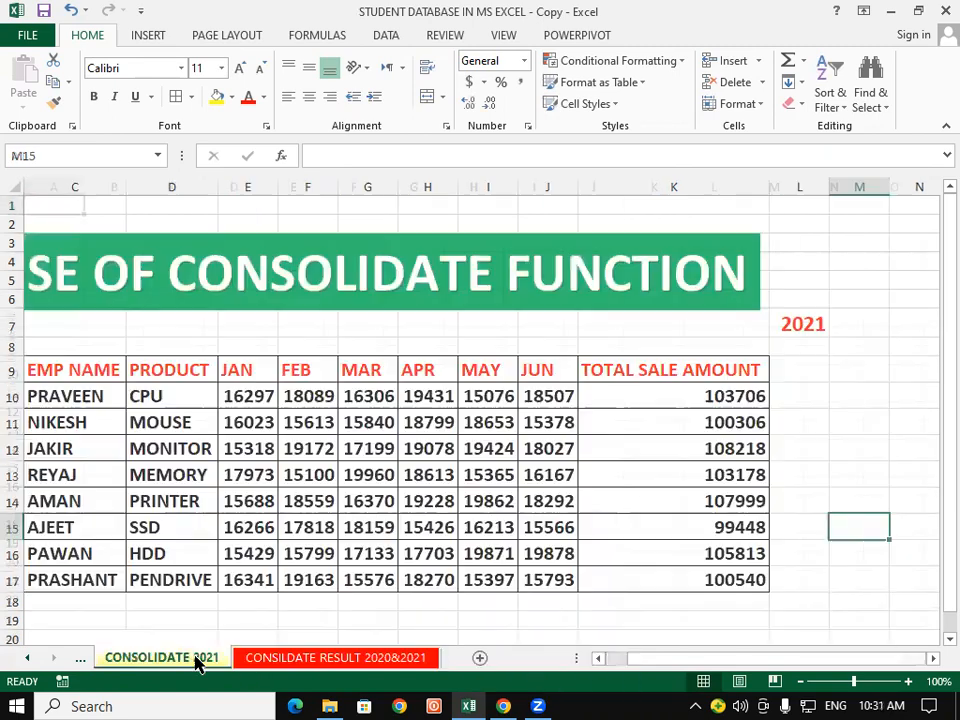
{"action": "left_click", "coordinate": [335, 312]}
{"action": "right_click", "coordinate": [335, 310]}
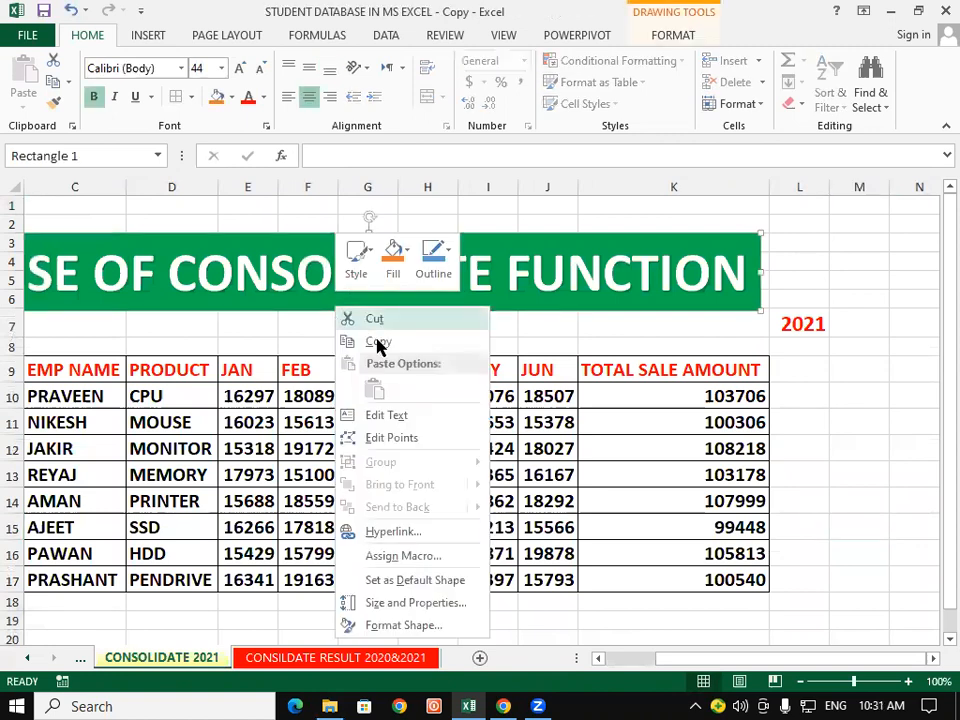
{"action": "left_click", "coordinate": [377, 343]}
{"action": "left_click", "coordinate": [403, 662]}
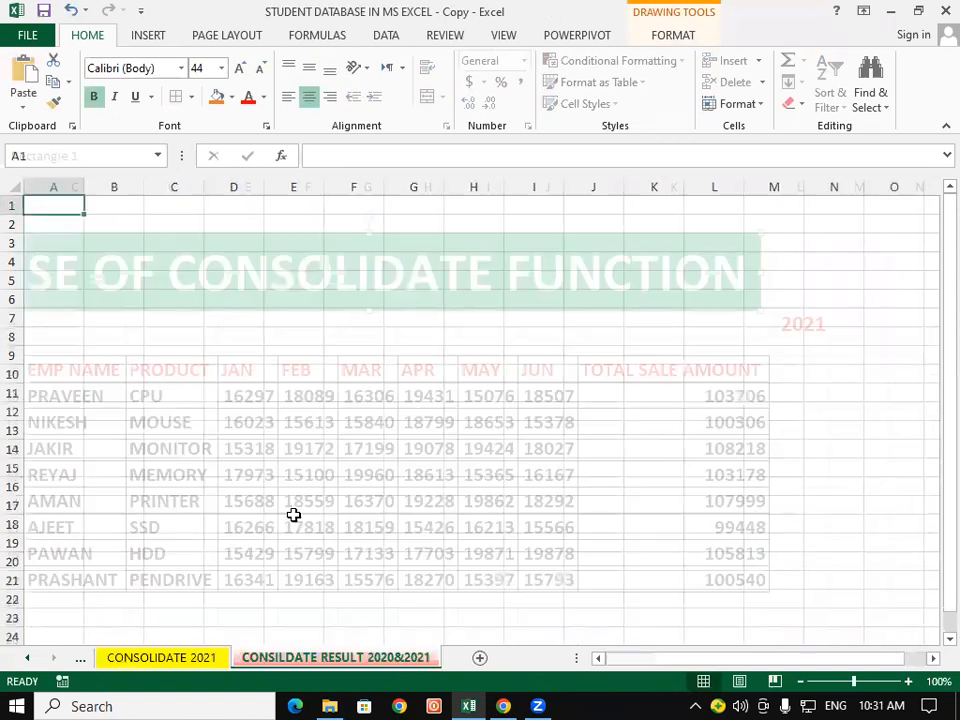
{"action": "key", "text": "ctrl+v"}
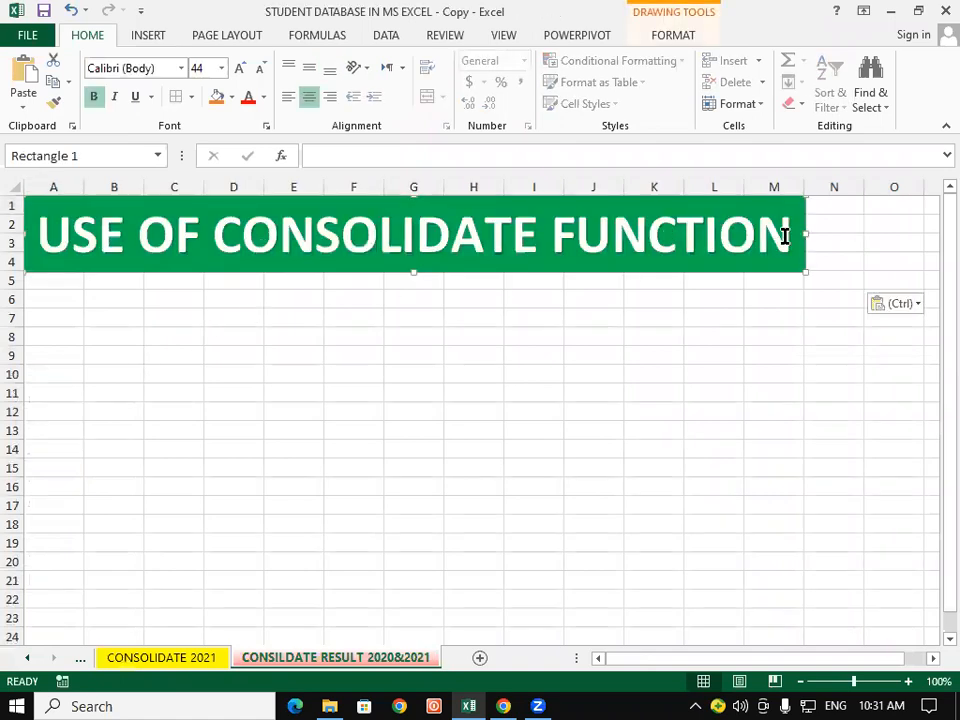
Cut the pasted banner's text down to the single word CONSOLIDATE.
{"action": "left_click", "coordinate": [783, 237]}
{"action": "key", "text": "BackSpace"}
{"action": "key", "text": "BackSpace"}
{"action": "key", "text": "BackSpace"}
{"action": "key", "text": "BackSpace"}
{"action": "key", "text": "BackSpace"}
{"action": "key", "text": "BackSpace"}
{"action": "key", "text": "BackSpace"}
{"action": "key", "text": "BackSpace"}
{"action": "key", "text": "BackSpace"}
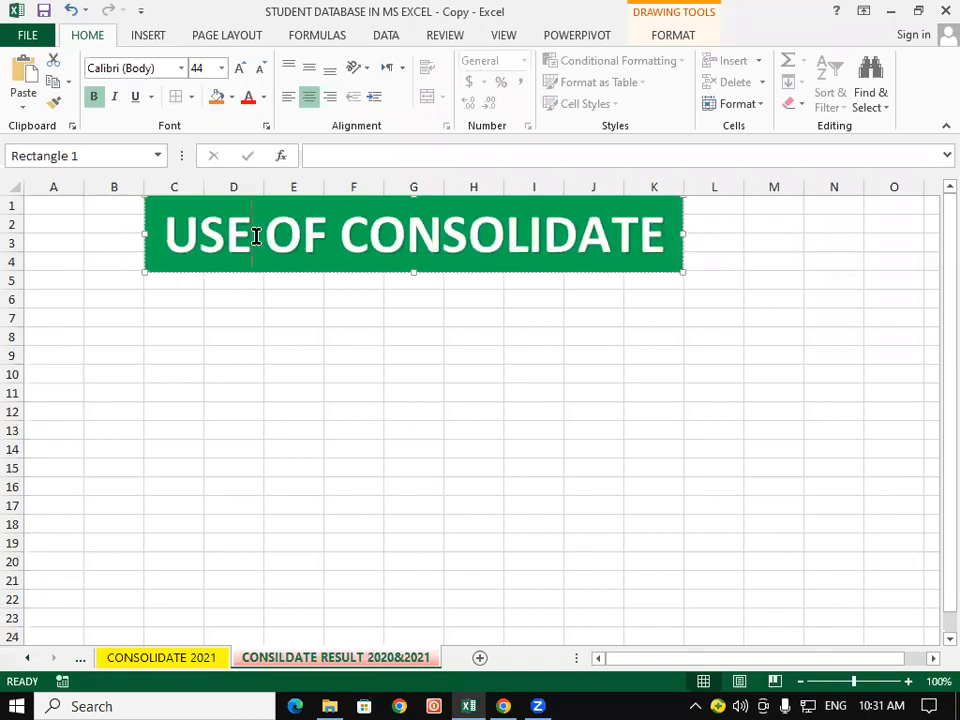
{"action": "left_click", "coordinate": [321, 240]}
{"action": "key", "text": "BackSpace"}
{"action": "key", "text": "BackSpace"}
{"action": "key", "text": "BackSpace"}
{"action": "key", "text": "BackSpace"}
{"action": "key", "text": "BackSpace"}
{"action": "key", "text": "BackSpace"}
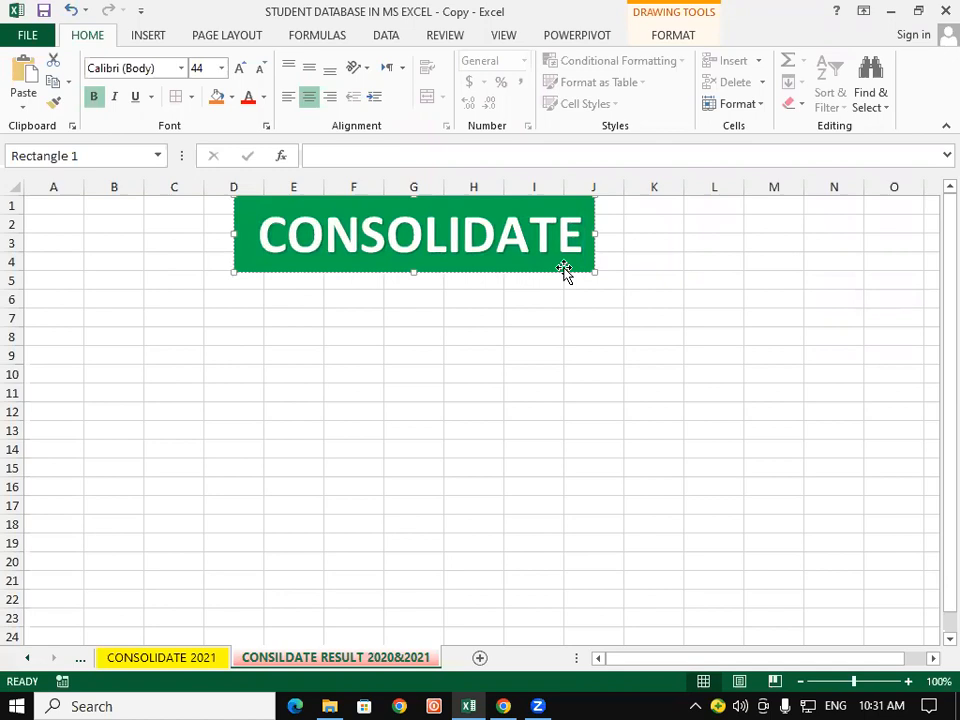
Extend the result sheet's banner text to read CONSOLIDATE RESULT 2020-21.
{"action": "type", "text": "RESUL"}
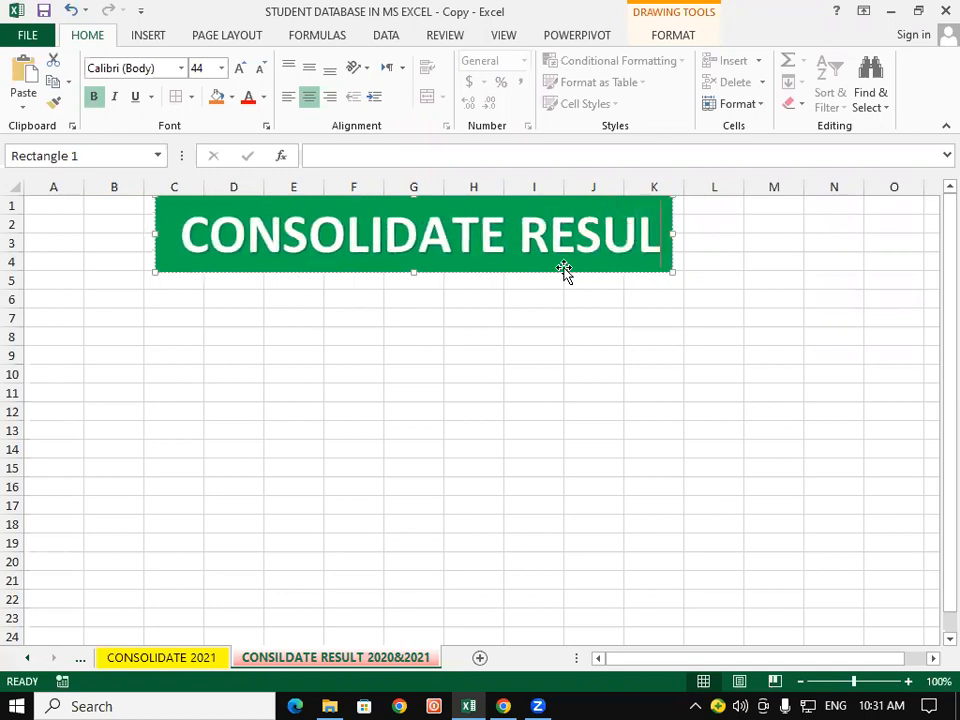
{"action": "type", "text": "T 22"}
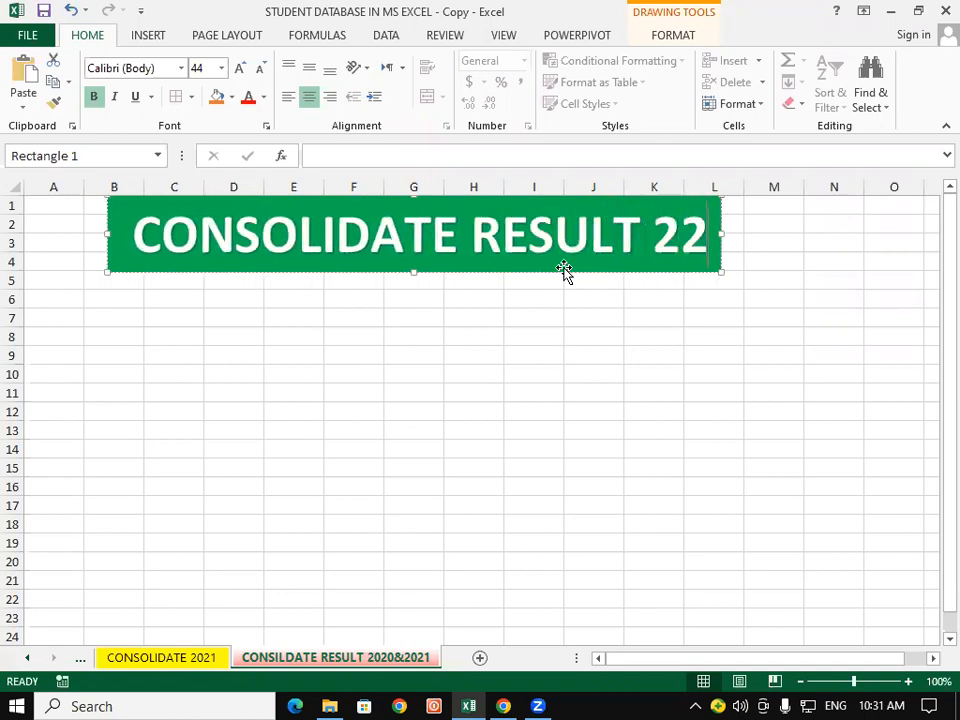
{"action": "key", "text": "BackSpace"}
{"action": "type", "text": "0"}
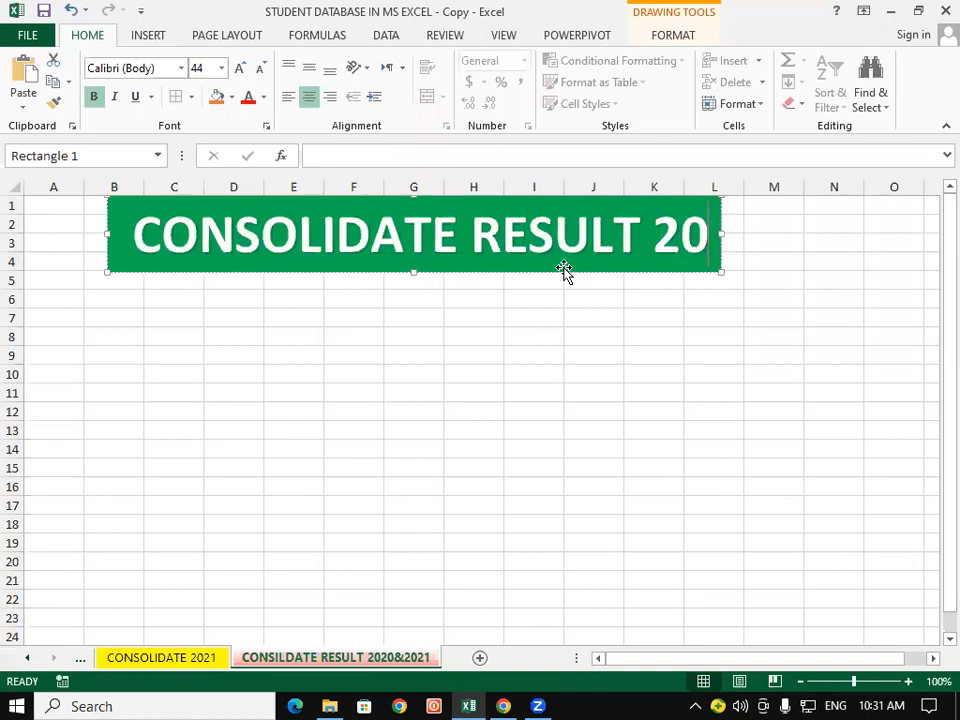
{"action": "type", "text": "20-"}
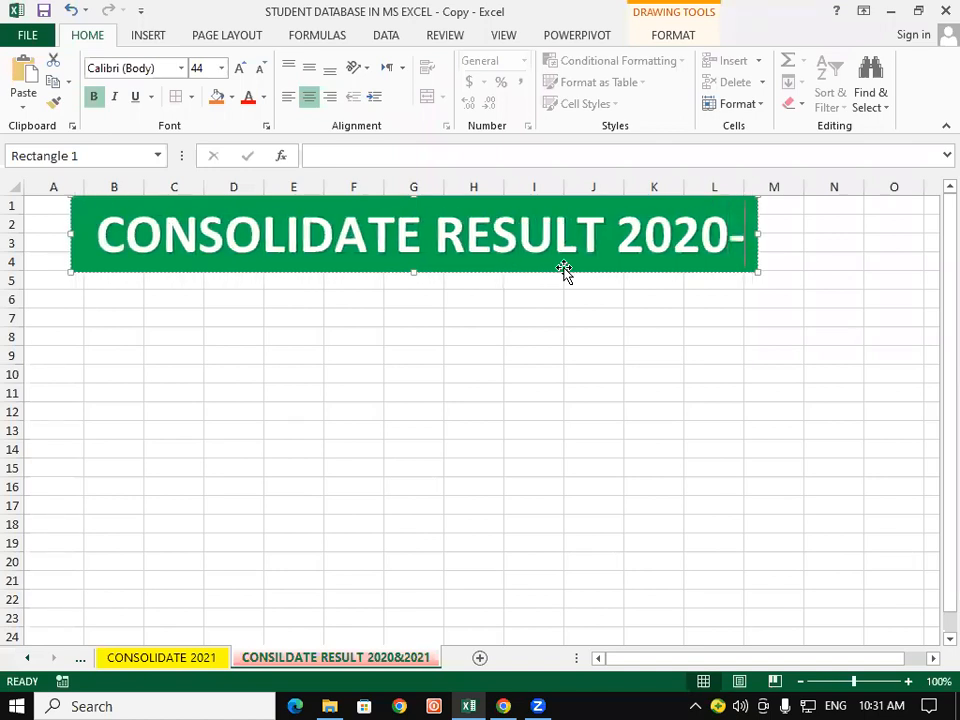
{"action": "type", "text": "21"}
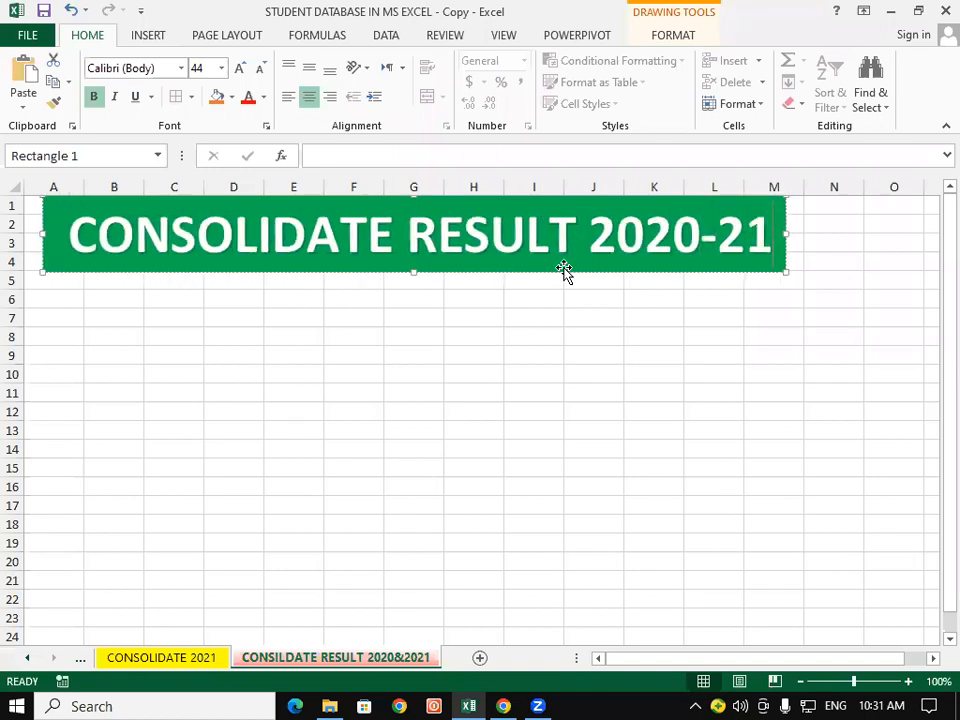
{"action": "left_click", "coordinate": [423, 406]}
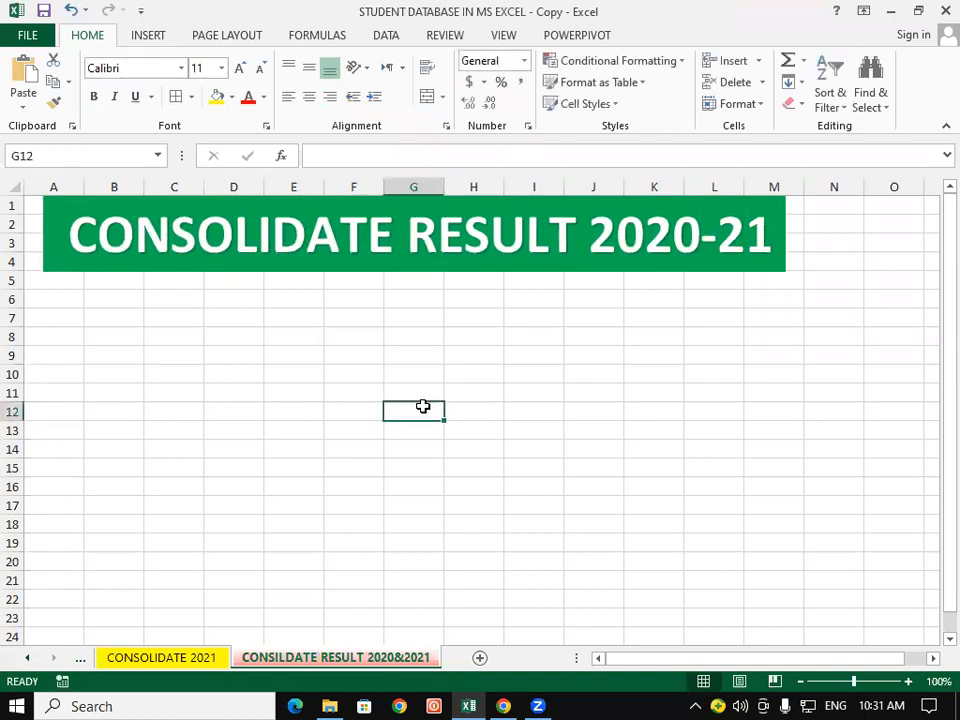
Review the 2020 sales table and the full width of the 2021 sales table on their separate sheets.
{"action": "left_click", "coordinate": [250, 394]}
{"action": "left_click", "coordinate": [28, 660]}
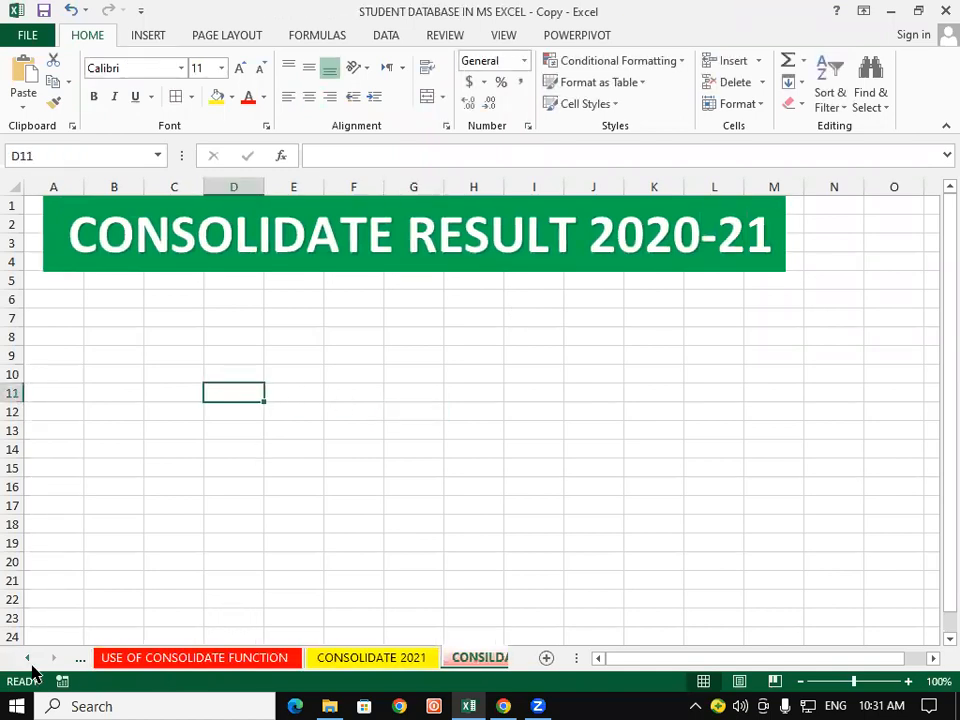
{"action": "left_click", "coordinate": [210, 660]}
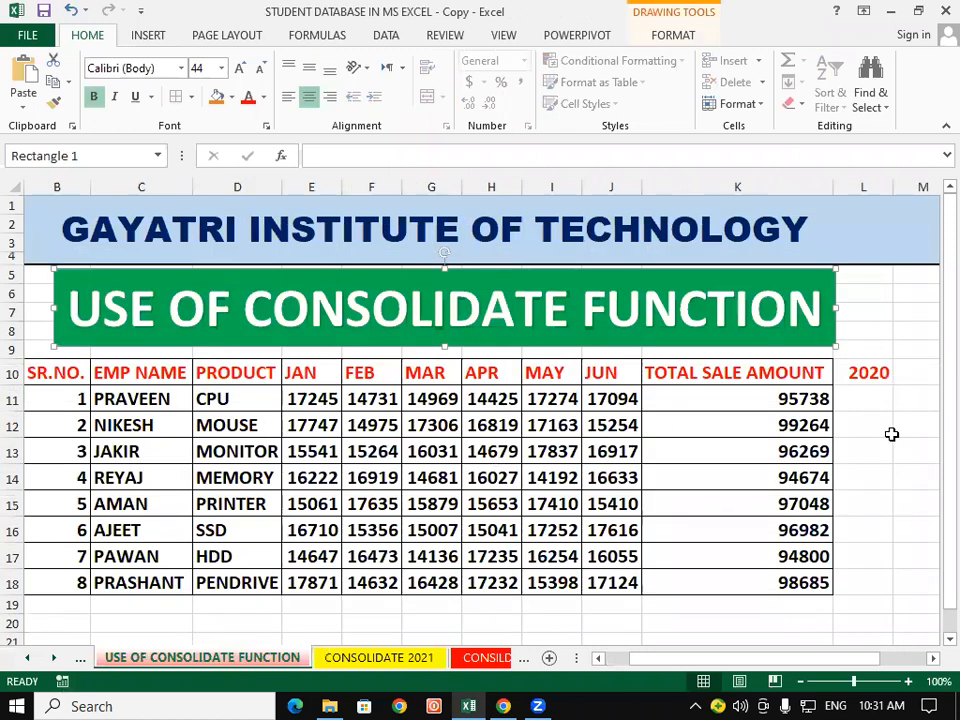
{"action": "left_click", "coordinate": [888, 430]}
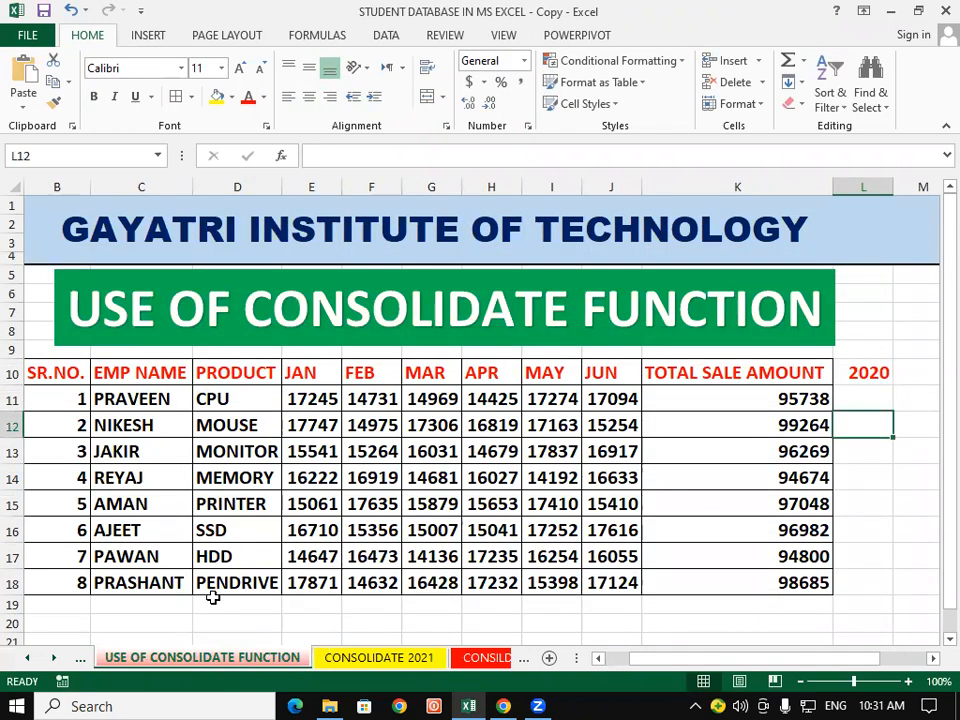
{"action": "left_click", "coordinate": [425, 660]}
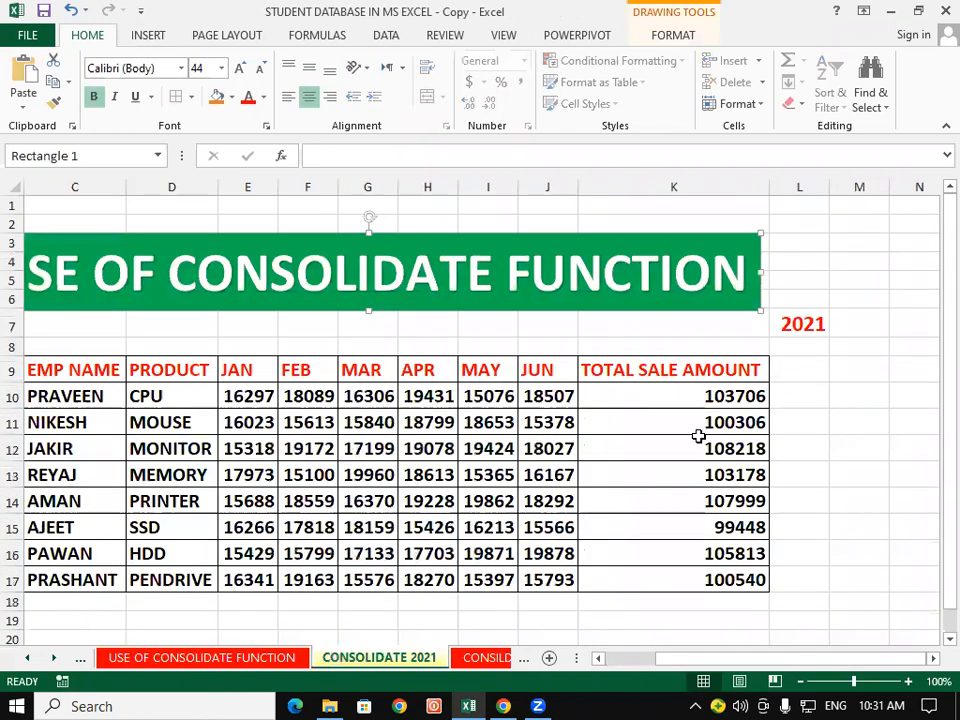
{"action": "left_click", "coordinate": [848, 370]}
{"action": "scroll", "coordinate": [702, 500], "scroll_direction": "right", "scroll_amount": 2}
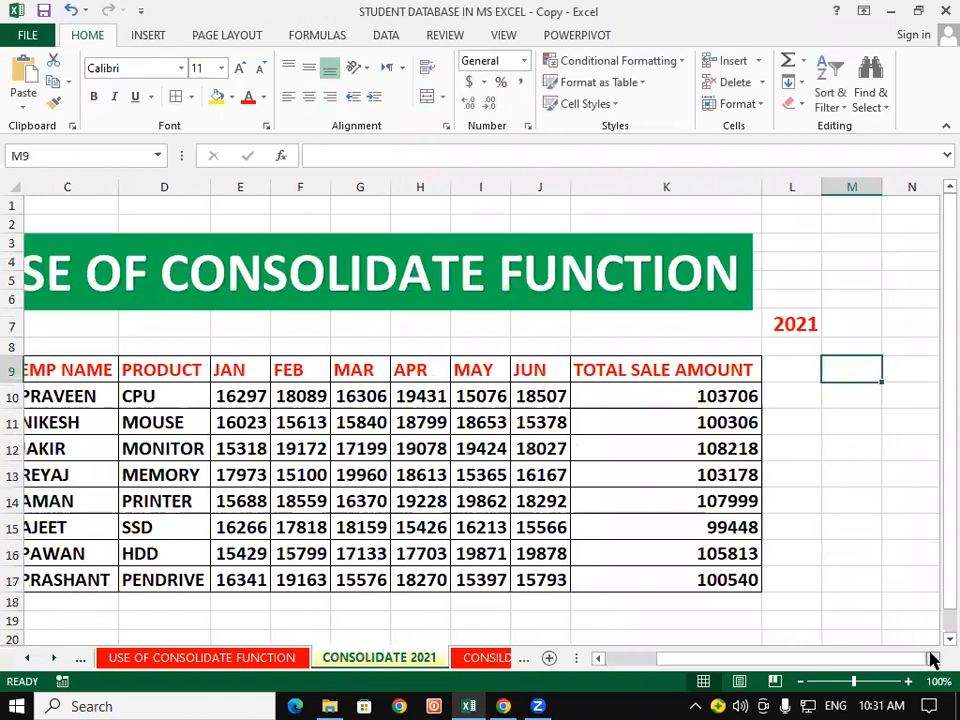
{"action": "left_click", "coordinate": [717, 522]}
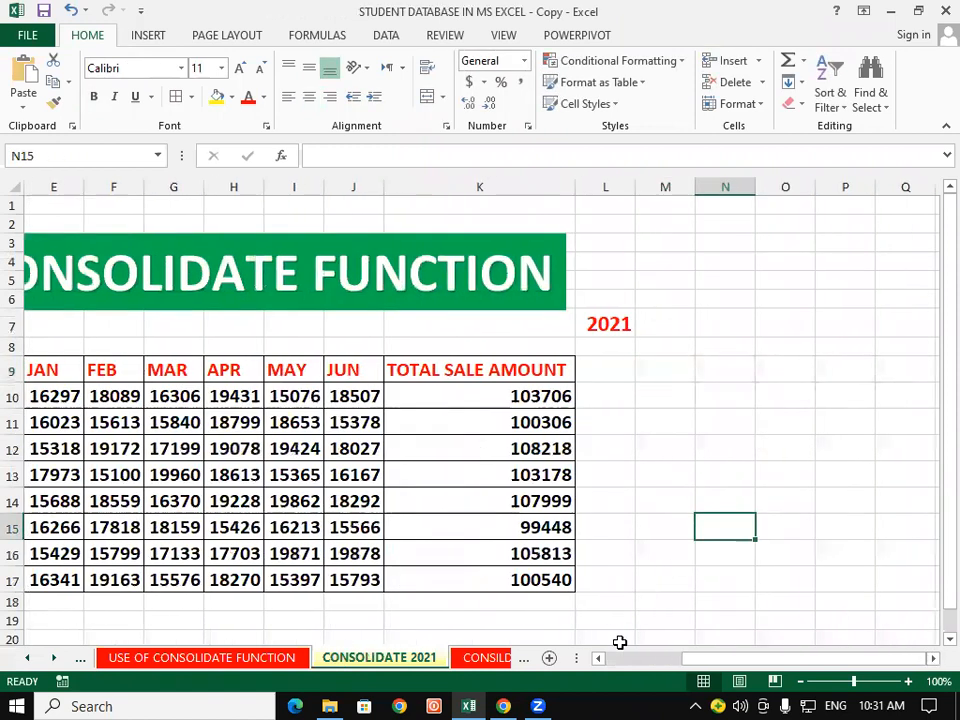
{"action": "left_click", "coordinate": [600, 662]}
{"action": "left_click", "coordinate": [600, 662]}
{"action": "left_click", "coordinate": [600, 662]}
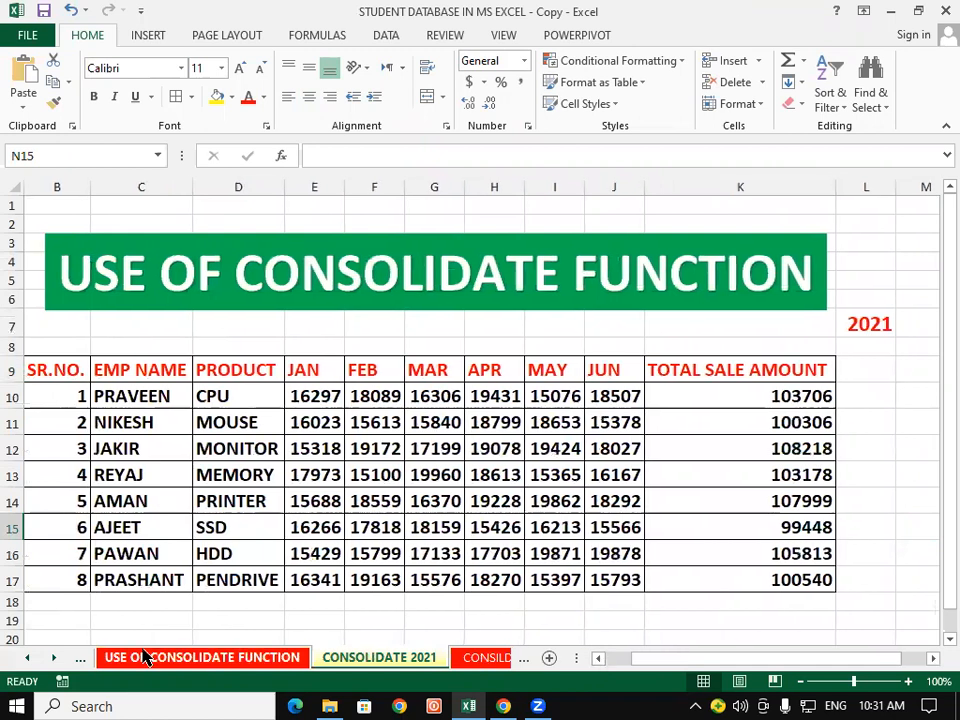
Check the first employee's 2020 total, and add it to the 2021 total in L3 of CONSOLIDATE 2021 with =95738+103706.
{"action": "left_click", "coordinate": [141, 656]}
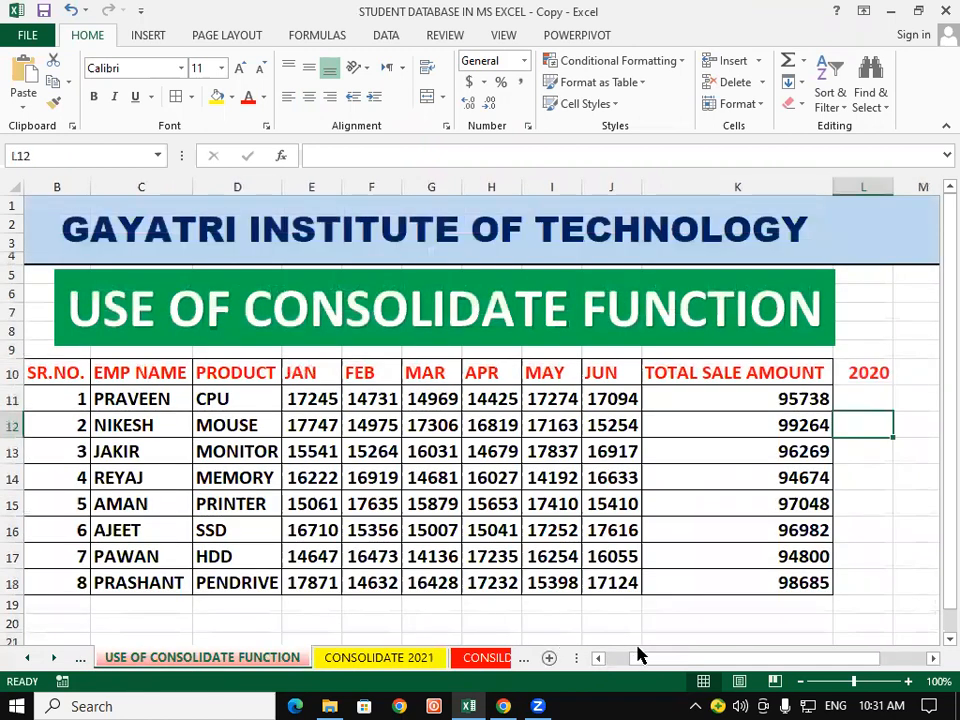
{"action": "left_click", "coordinate": [378, 657]}
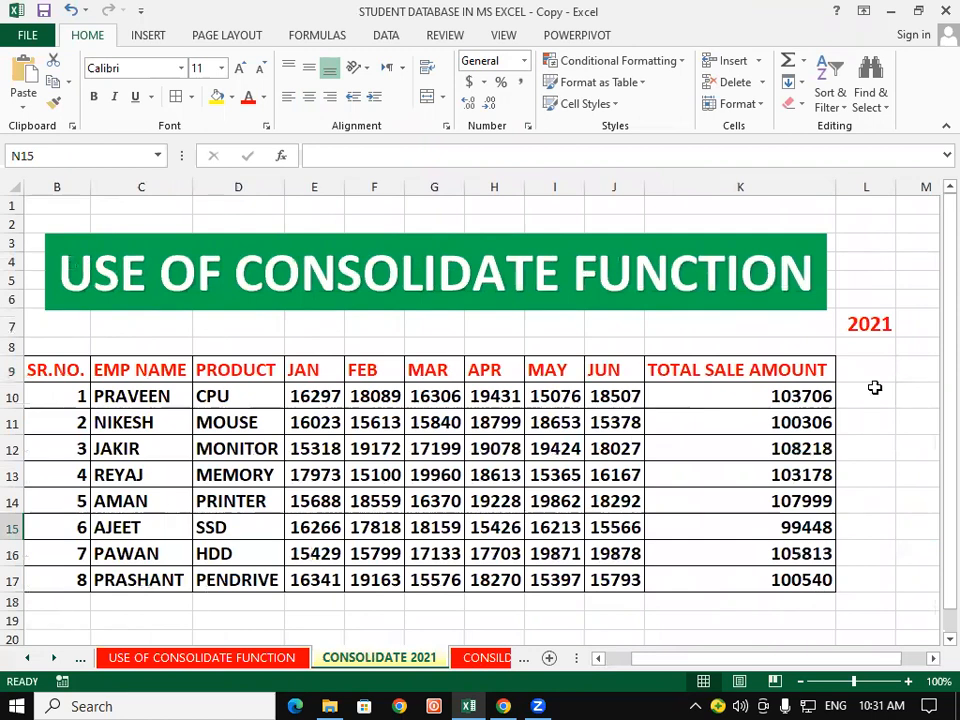
{"action": "left_click", "coordinate": [871, 241]}
{"action": "type", "text": "=95738+"}
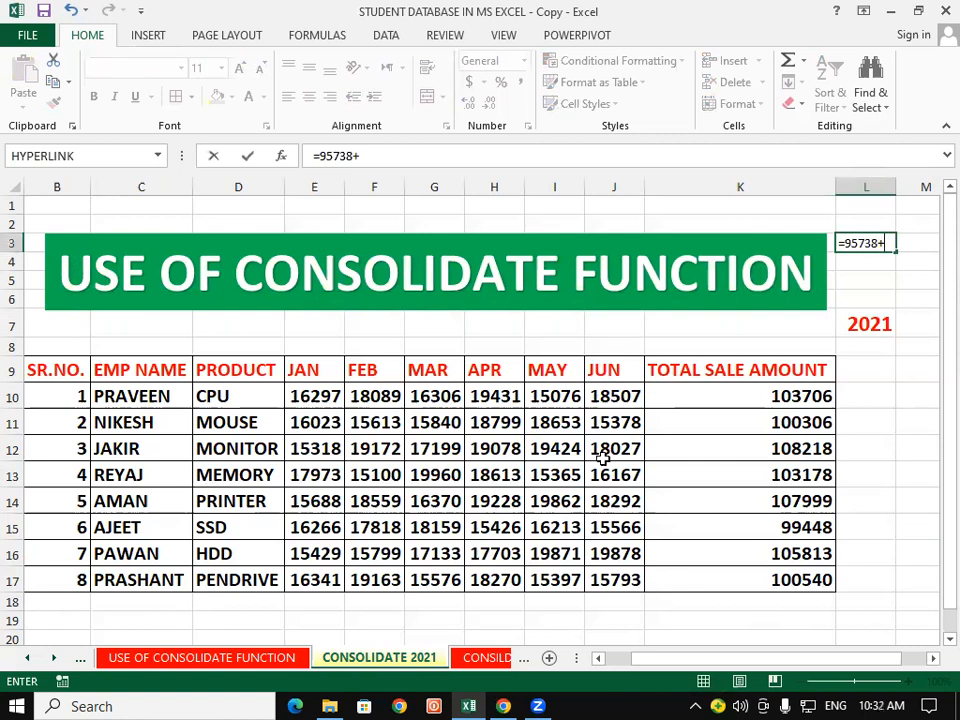
{"action": "type", "text": "103706"}
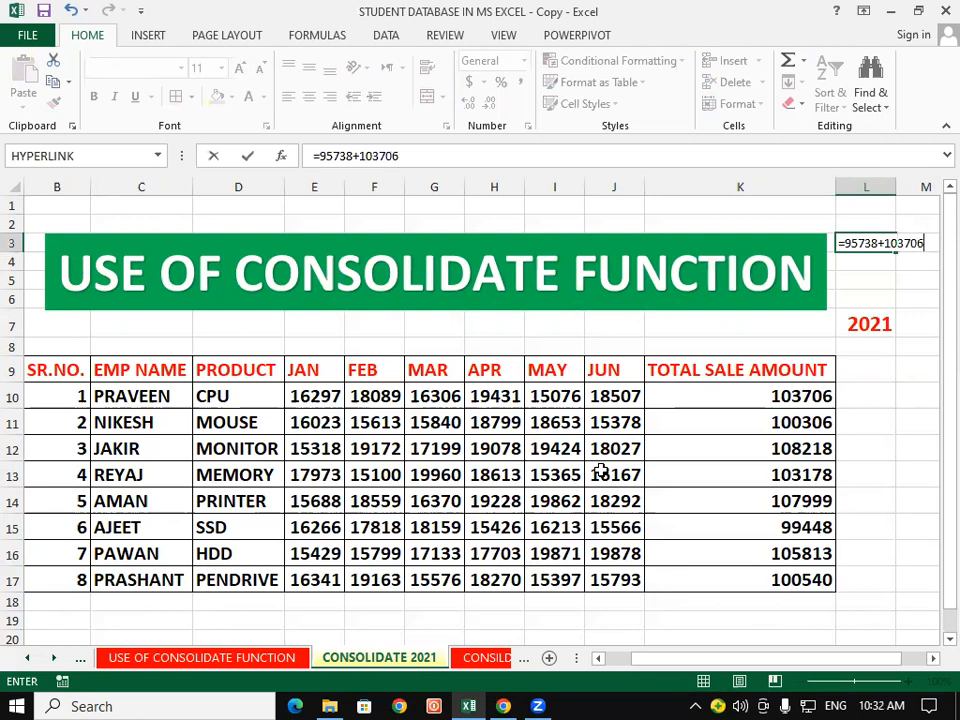
{"action": "key", "text": "Return"}
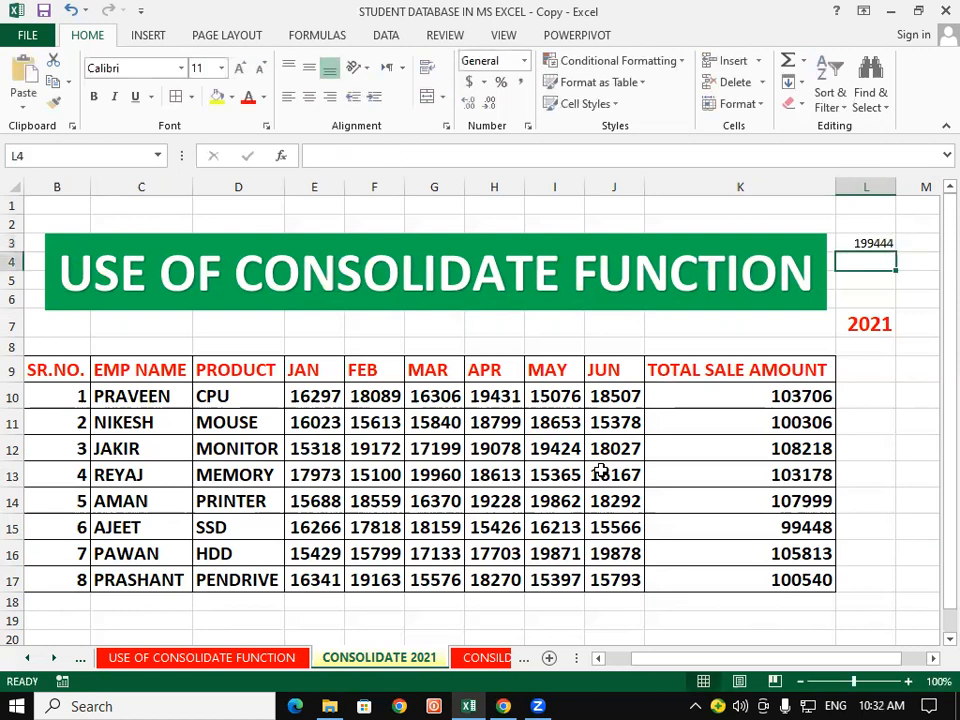
Enlarge the check sum in L3 of CONSOLIDATE 2021 to font size 16.
{"action": "left_click", "coordinate": [896, 470]}
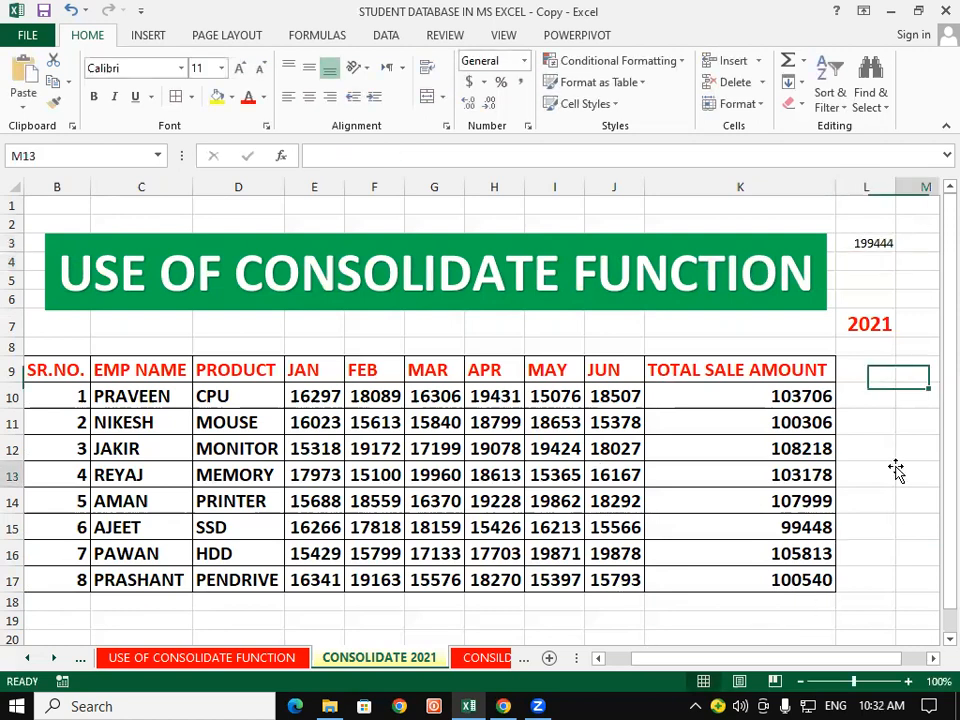
{"action": "left_click", "coordinate": [885, 244]}
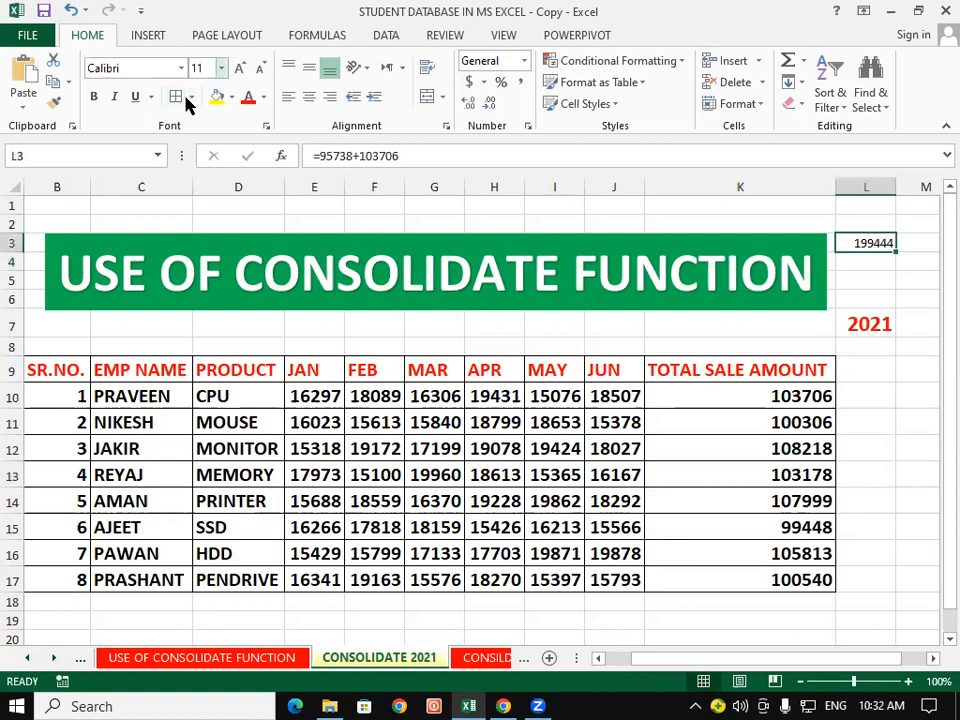
{"action": "left_click", "coordinate": [240, 68]}
{"action": "left_click", "coordinate": [240, 68]}
{"action": "left_click", "coordinate": [240, 68]}
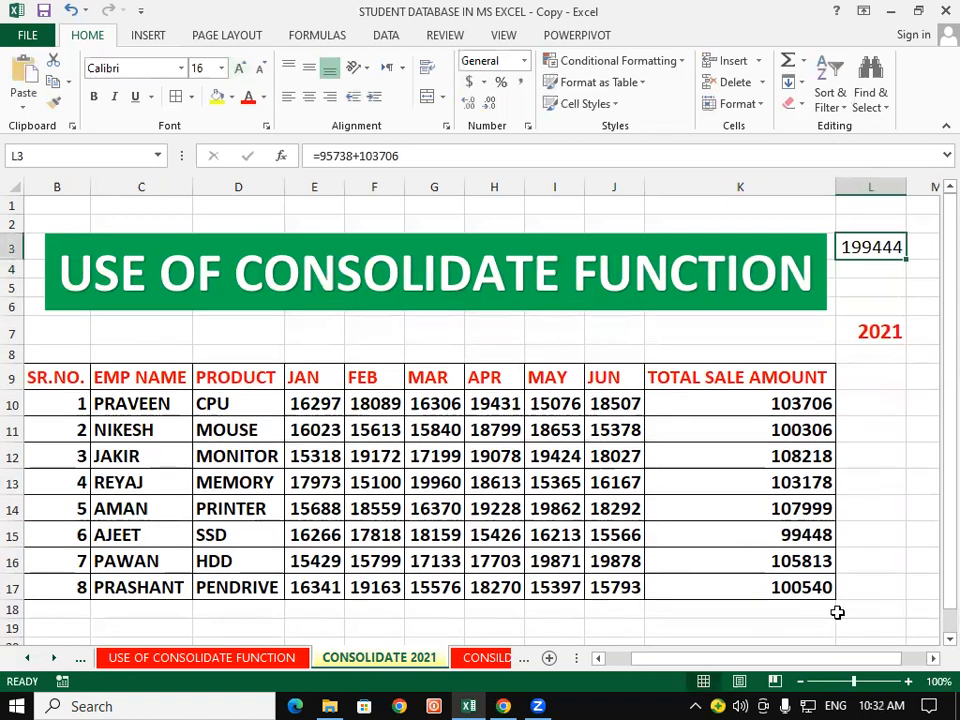
{"action": "left_click", "coordinate": [911, 584]}
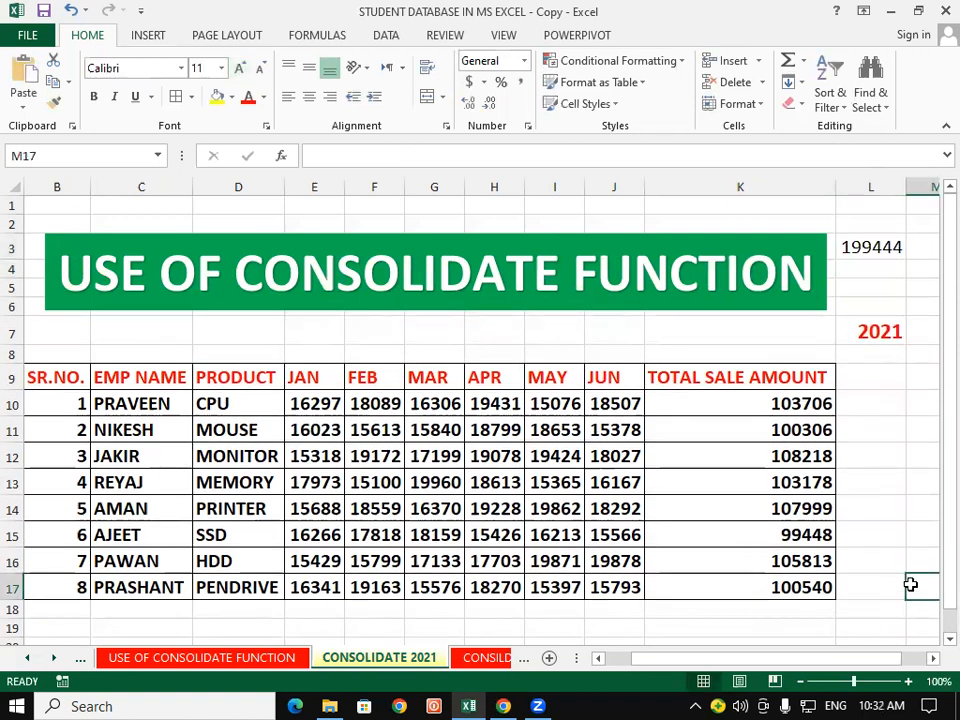
{"action": "left_click", "coordinate": [859, 538]}
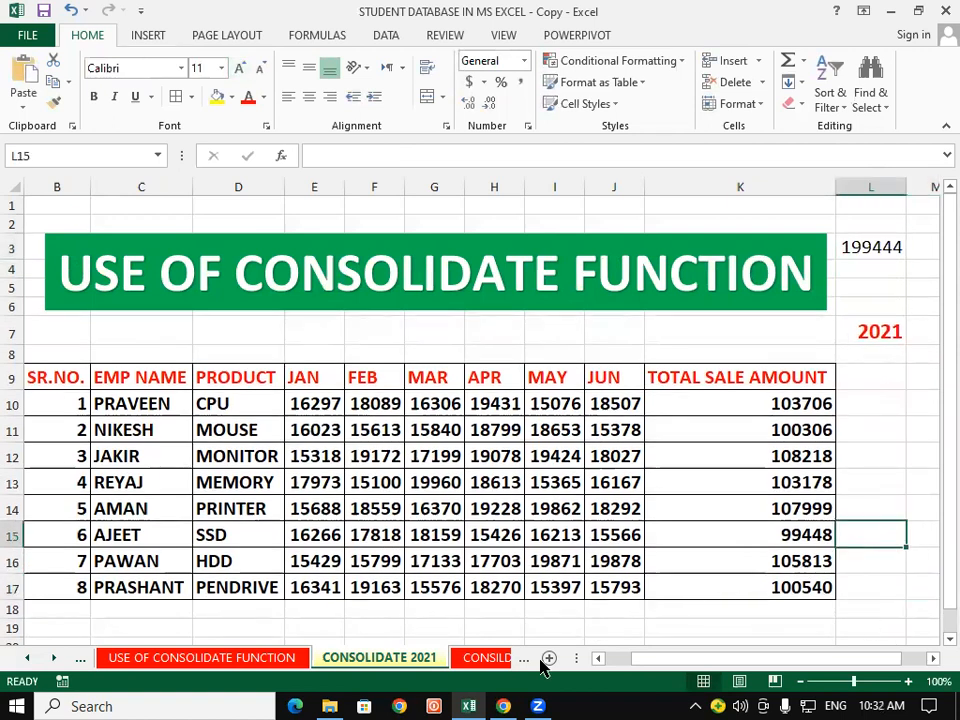
Go to the CONSILDATE RESULT 2020&2021 sheet and select B7 as the starting cell for the combined table.
{"action": "left_click", "coordinate": [53, 657]}
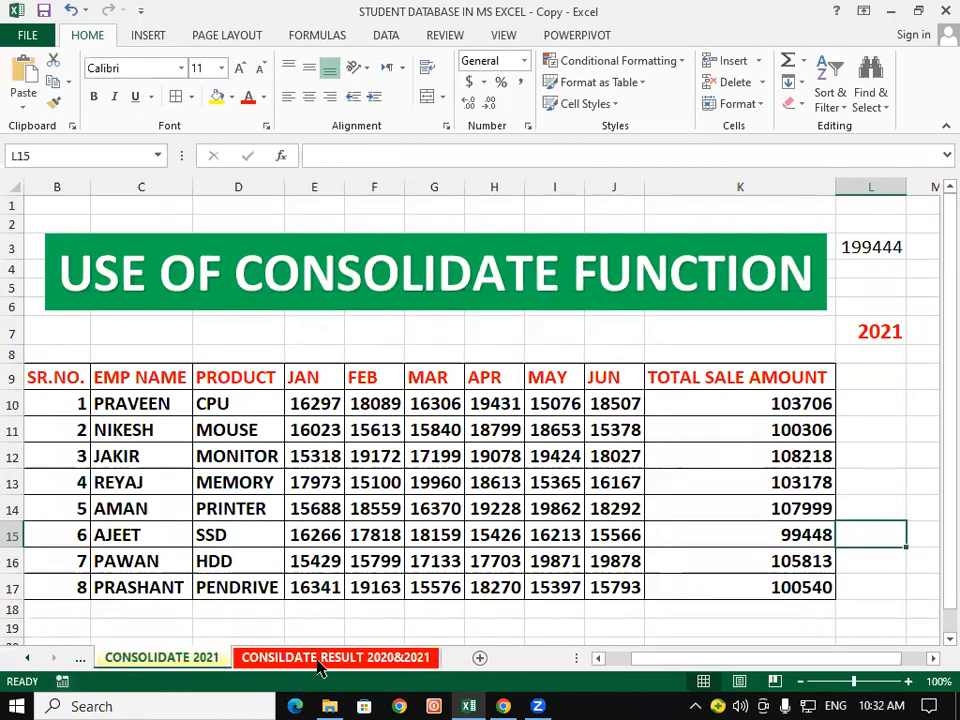
{"action": "left_click", "coordinate": [320, 658]}
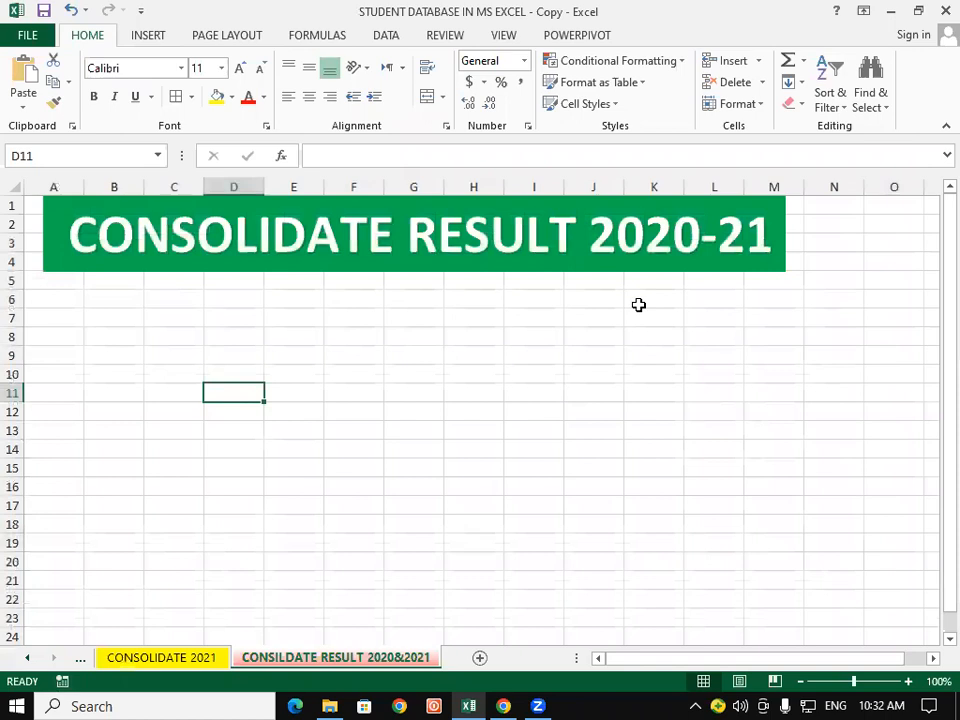
{"action": "key", "text": "alt+Tab"}
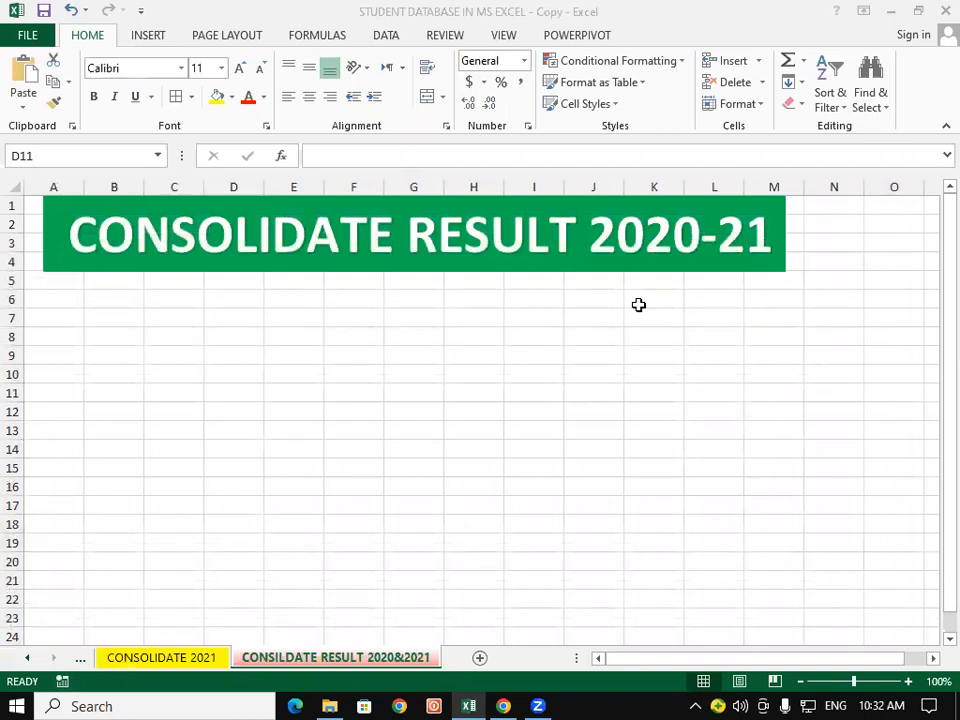
{"action": "left_click", "coordinate": [686, 462]}
{"action": "left_click", "coordinate": [474, 505]}
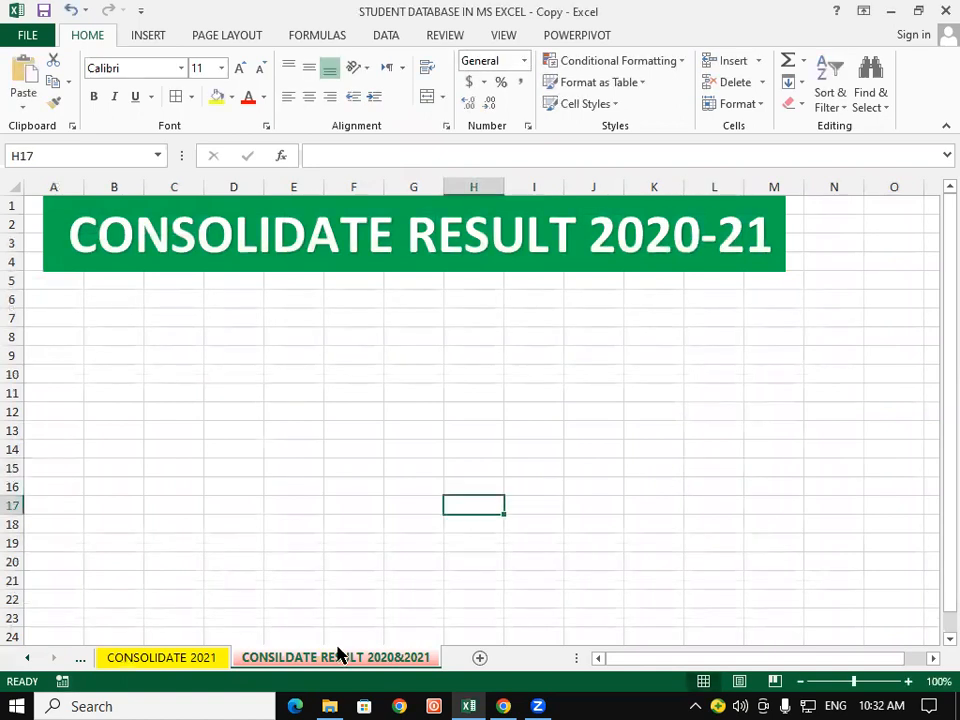
{"action": "left_click", "coordinate": [298, 538]}
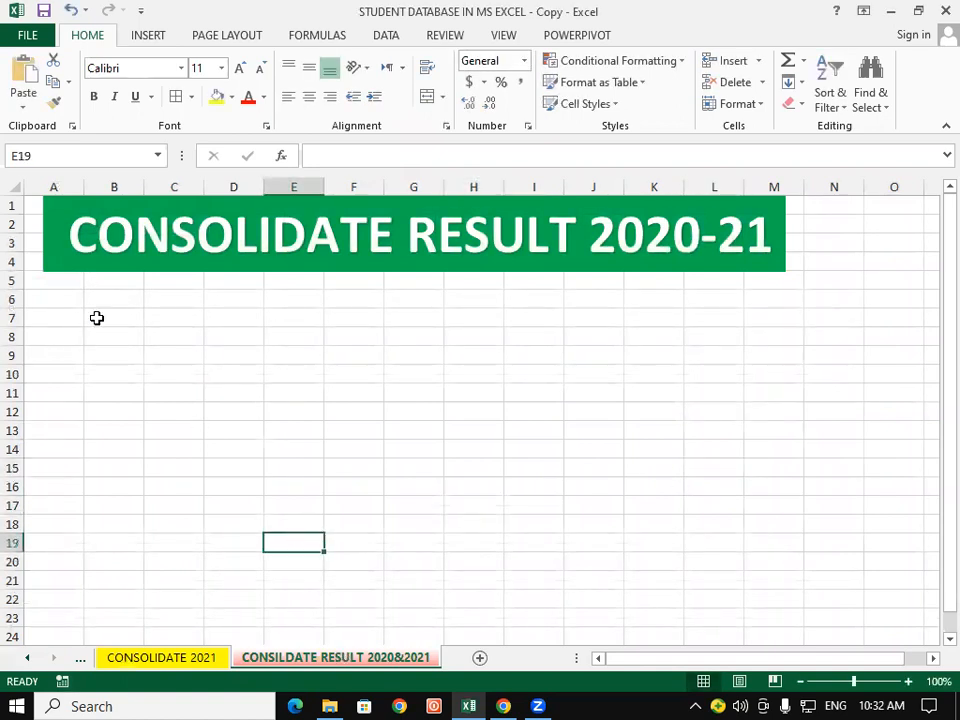
{"action": "left_click", "coordinate": [96, 317]}
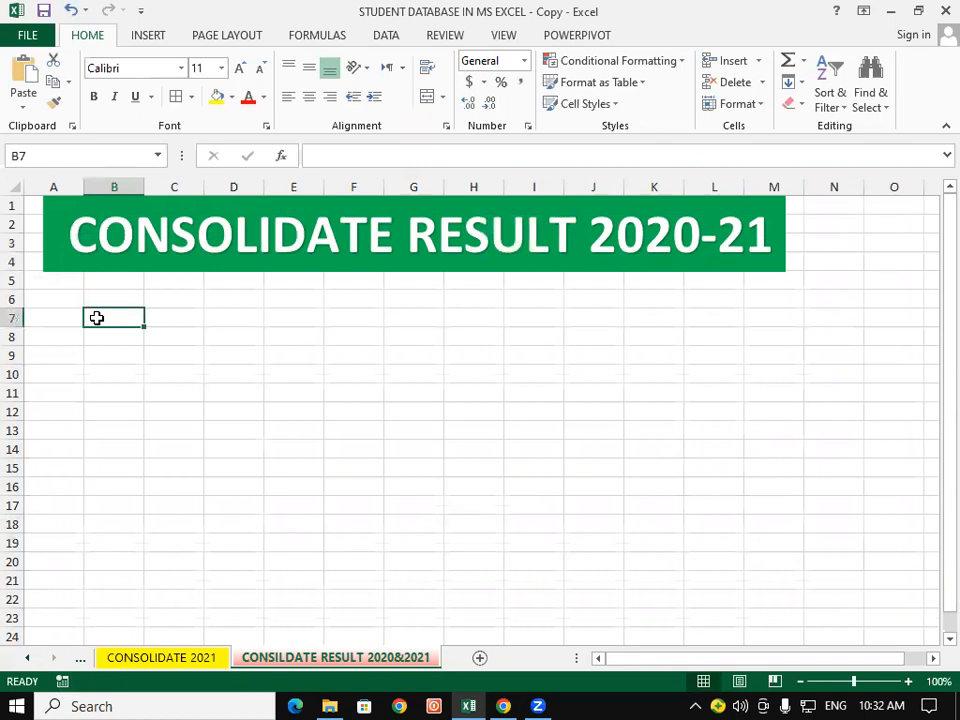
Start a Consolidate operation at B7 with Sum as its function.
{"action": "left_click", "coordinate": [390, 36]}
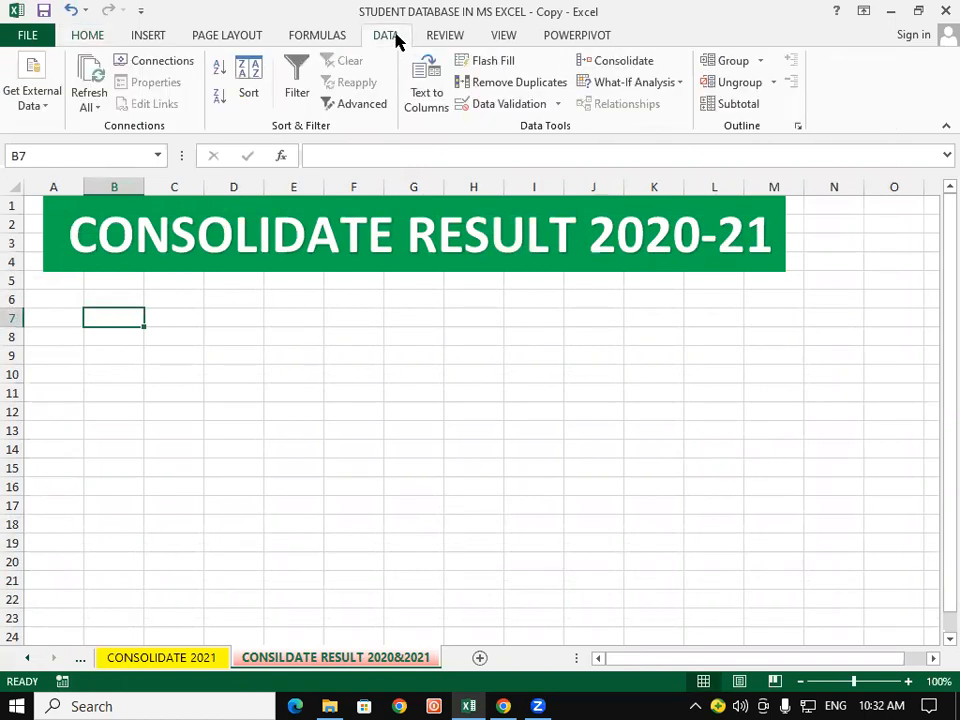
{"action": "left_click", "coordinate": [630, 62]}
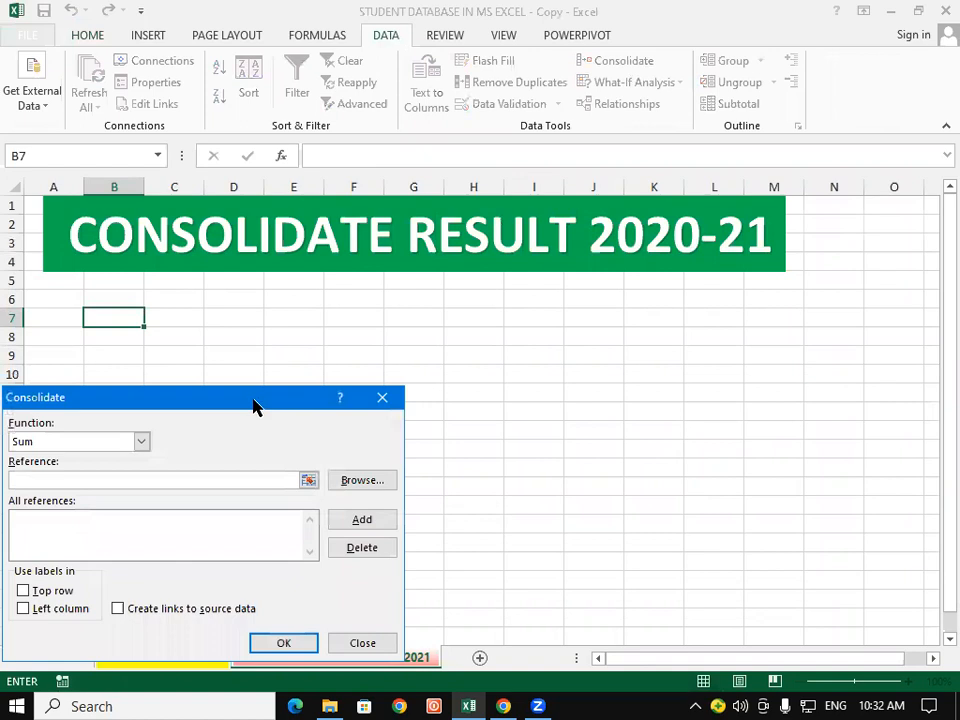
{"action": "left_click_drag", "start_coordinate": [253, 405], "coordinate": [508, 310]}
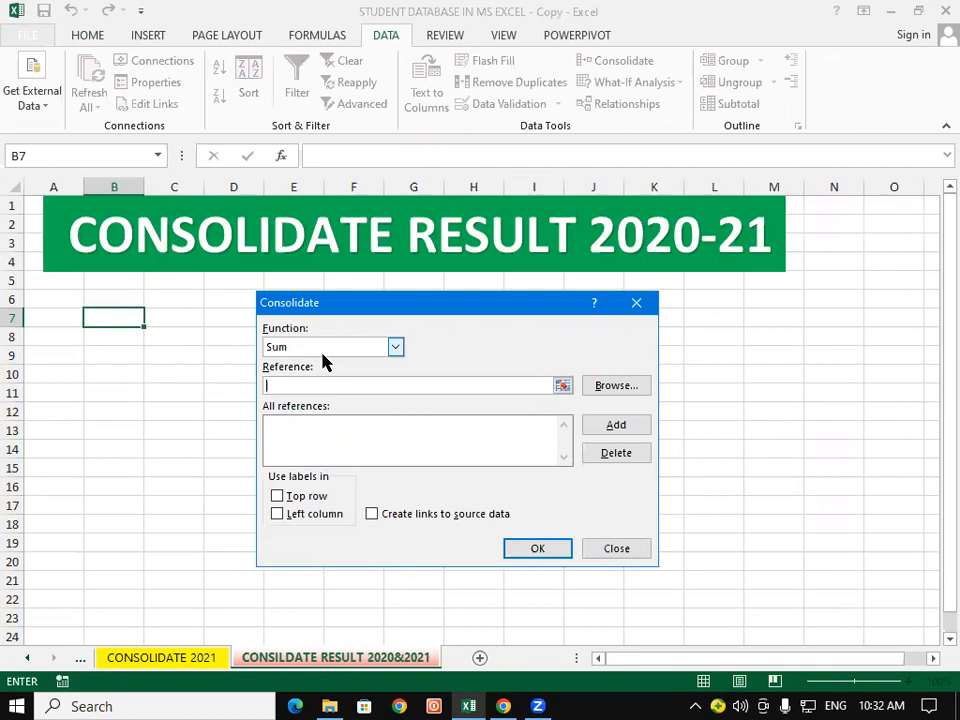
{"action": "left_click", "coordinate": [393, 347]}
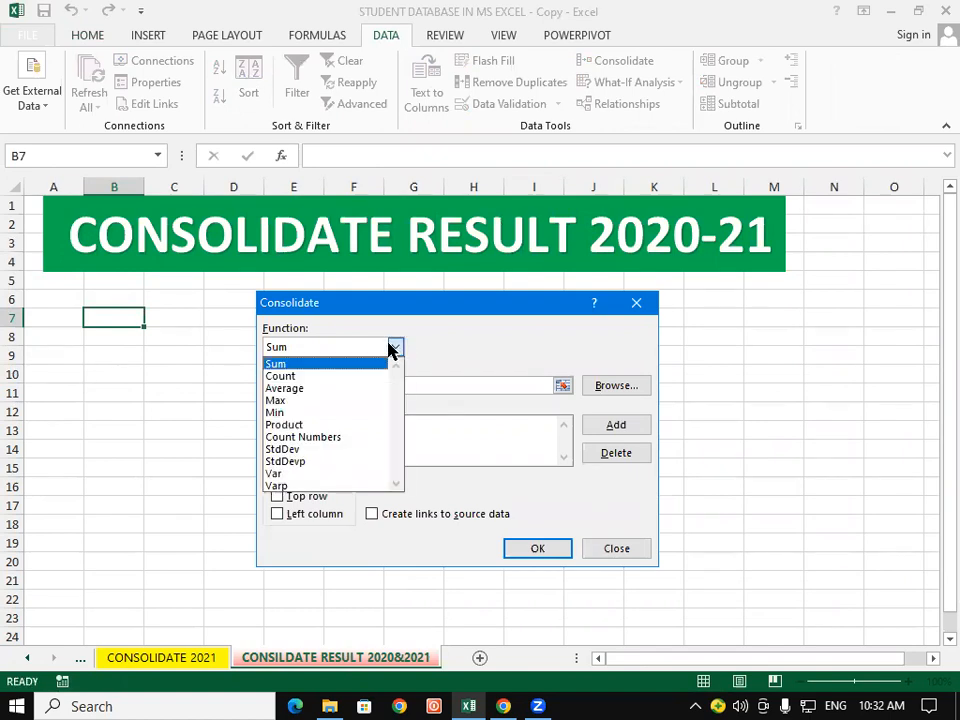
{"action": "left_click", "coordinate": [296, 364]}
{"action": "left_click", "coordinate": [305, 383]}
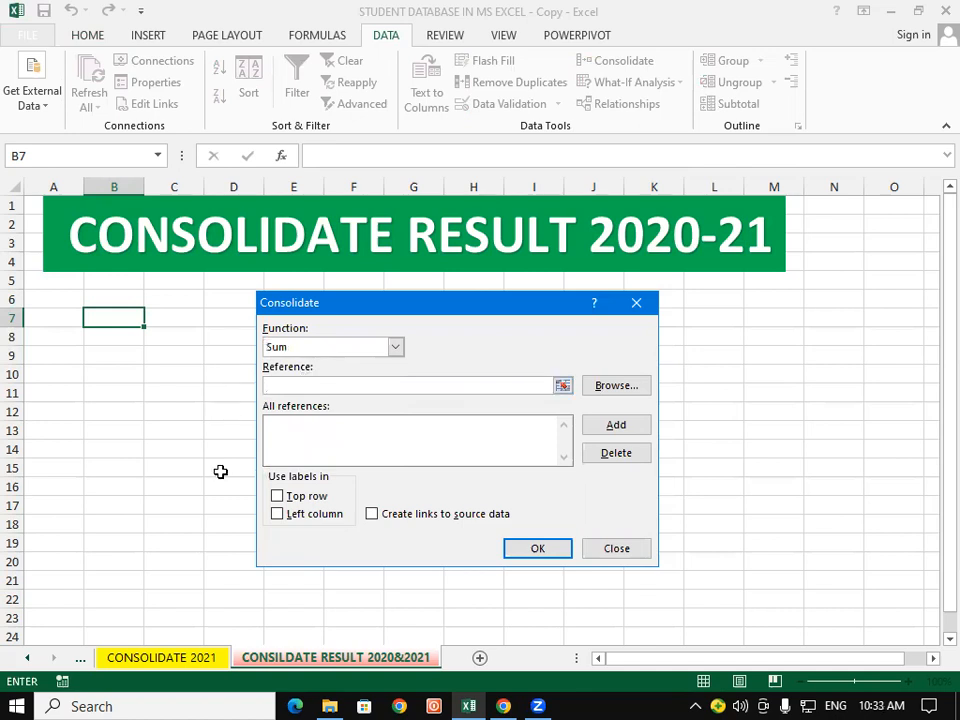
Add the 2020 table, B10:K18 on the USE OF CONSOLIDATE FUNCTION sheet, to the consolidation references.
{"action": "left_click", "coordinate": [27, 658]}
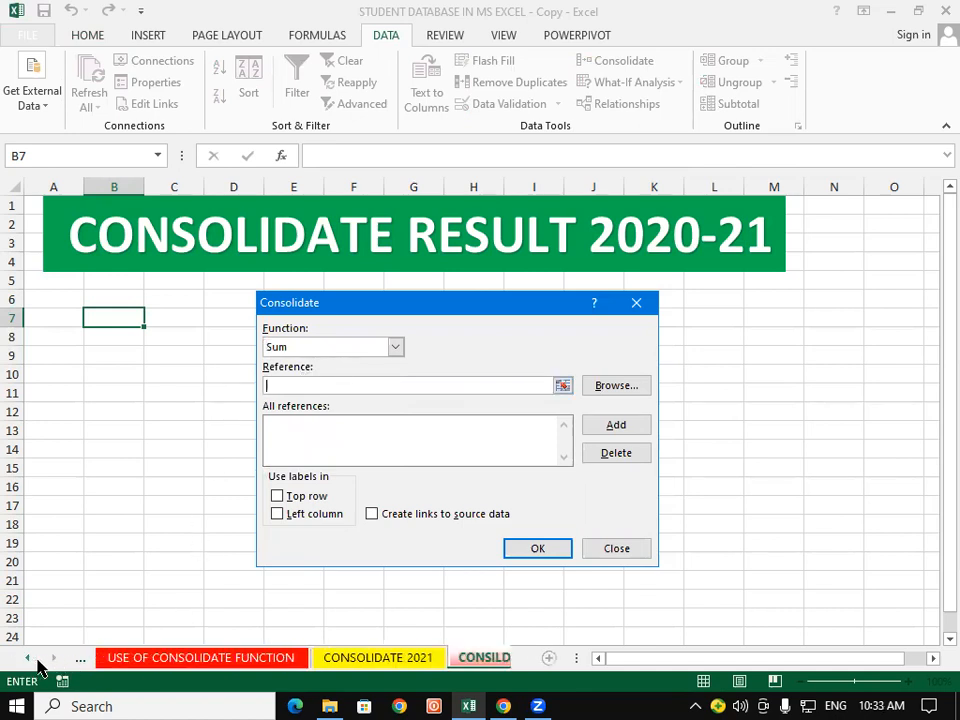
{"action": "left_click", "coordinate": [130, 660]}
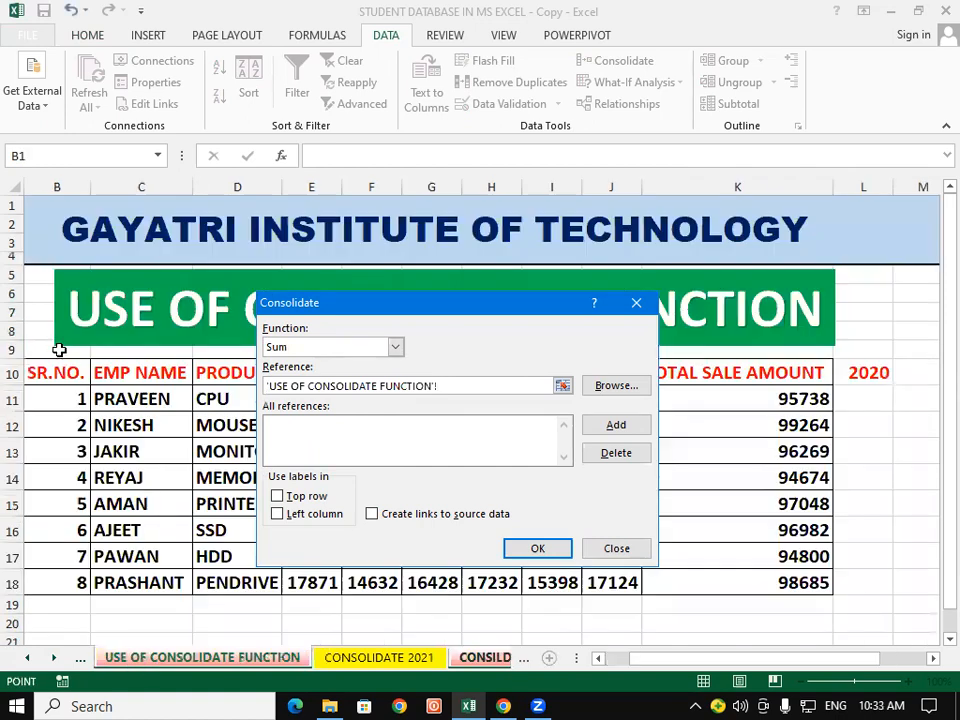
{"action": "left_click_drag", "start_coordinate": [75, 373], "coordinate": [747, 579]}
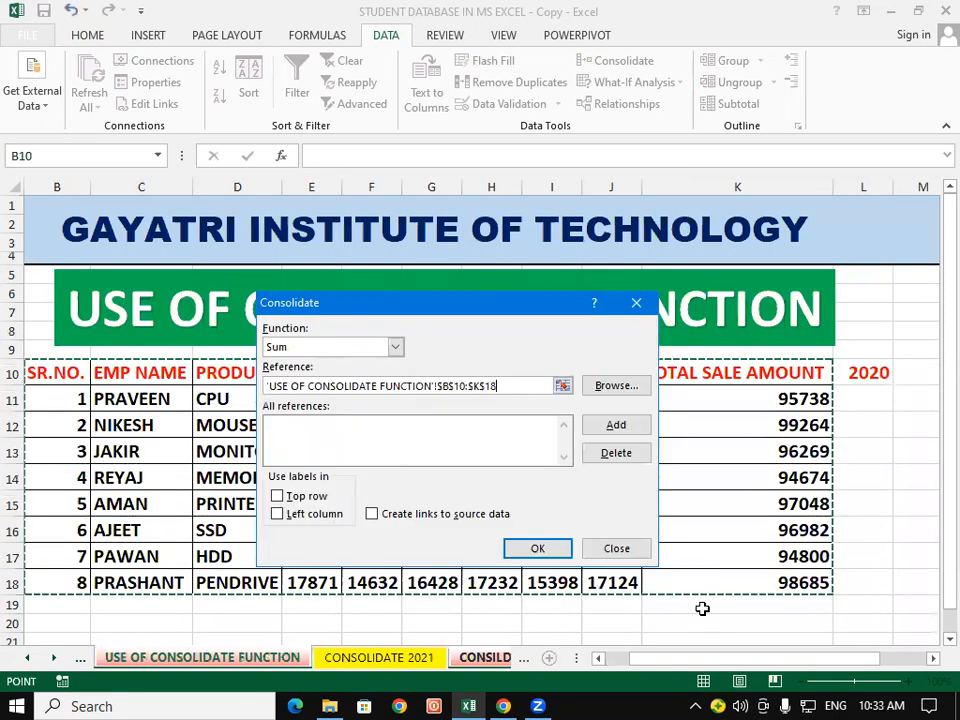
{"action": "left_click", "coordinate": [616, 427]}
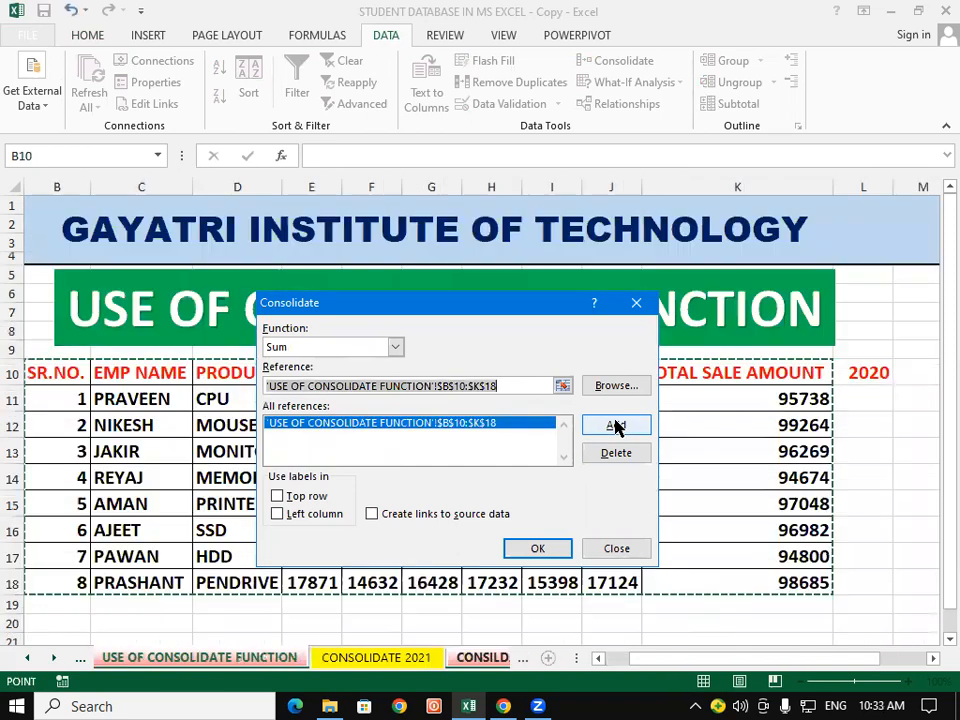
Clear the 2020 range from the Consolidate reference entry, keeping it among the added references.
{"action": "left_click", "coordinate": [510, 388]}
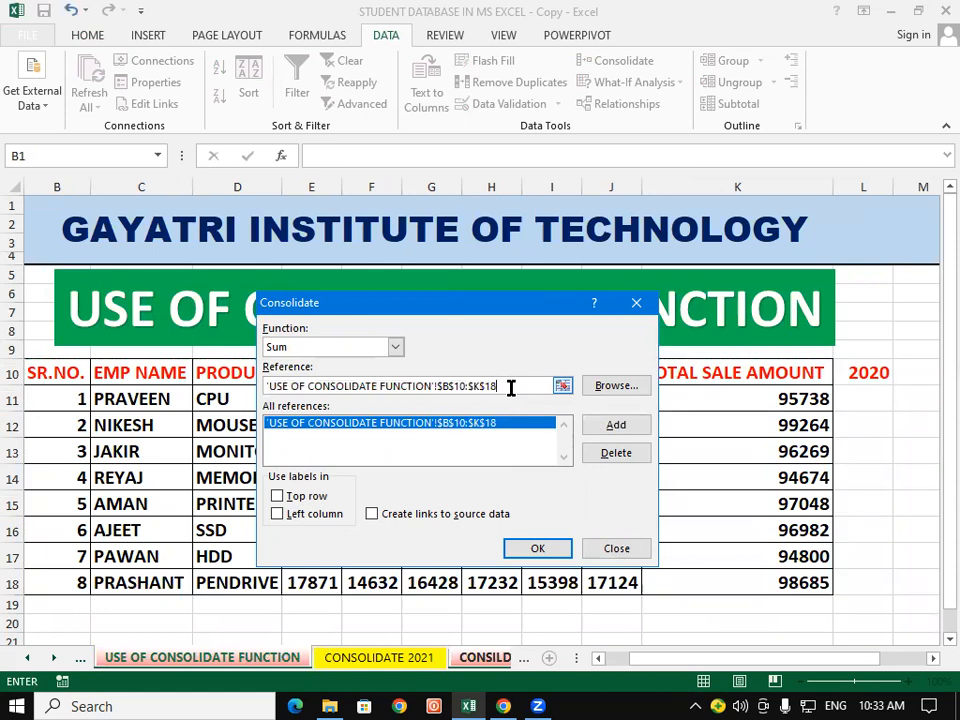
{"action": "key", "text": "BackSpace"}
{"action": "key", "text": "BackSpace"}
{"action": "key", "text": "BackSpace"}
{"action": "key", "text": "BackSpace"}
{"action": "key", "text": "BackSpace"}
{"action": "key", "text": "BackSpace"}
{"action": "key", "text": "BackSpace"}
{"action": "key", "text": "BackSpace"}
{"action": "key", "text": "BackSpace"}
{"action": "key", "text": "BackSpace"}
{"action": "key", "text": "BackSpace"}
{"action": "key", "text": "BackSpace"}
{"action": "key", "text": "BackSpace"}
{"action": "key", "text": "BackSpace"}
{"action": "key", "text": "BackSpace"}
{"action": "key", "text": "BackSpace"}
{"action": "key", "text": "BackSpace"}
{"action": "key", "text": "BackSpace"}
{"action": "key", "text": "BackSpace"}
{"action": "key", "text": "BackSpace"}
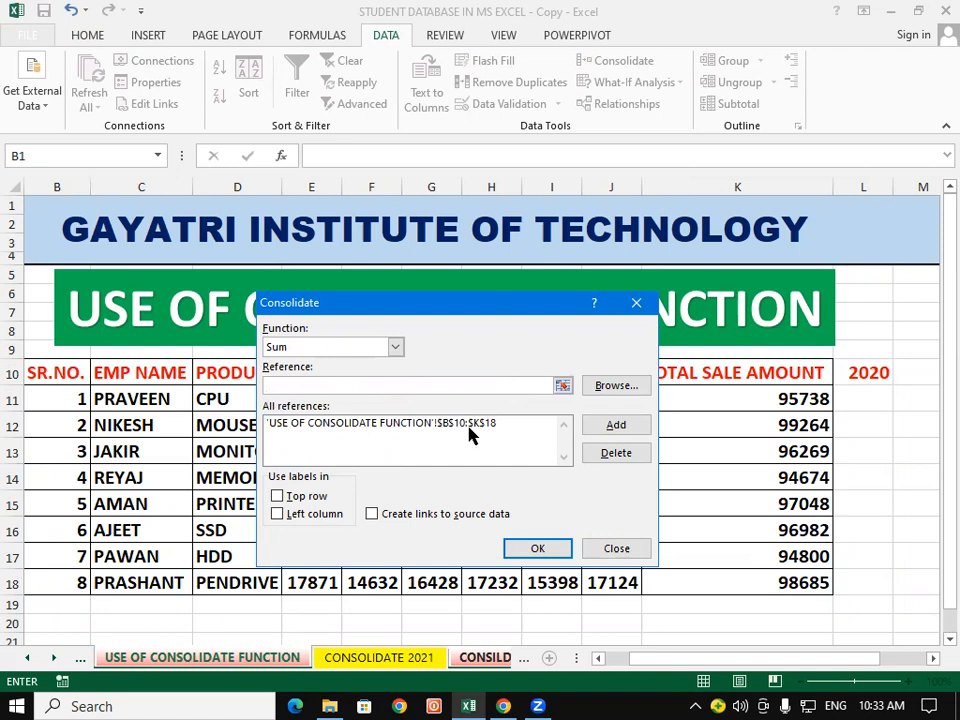
Add the 2021 table, B9:K17 on the CONSOLIDATE 2021 sheet, to the consolidation references.
{"action": "left_click", "coordinate": [388, 672]}
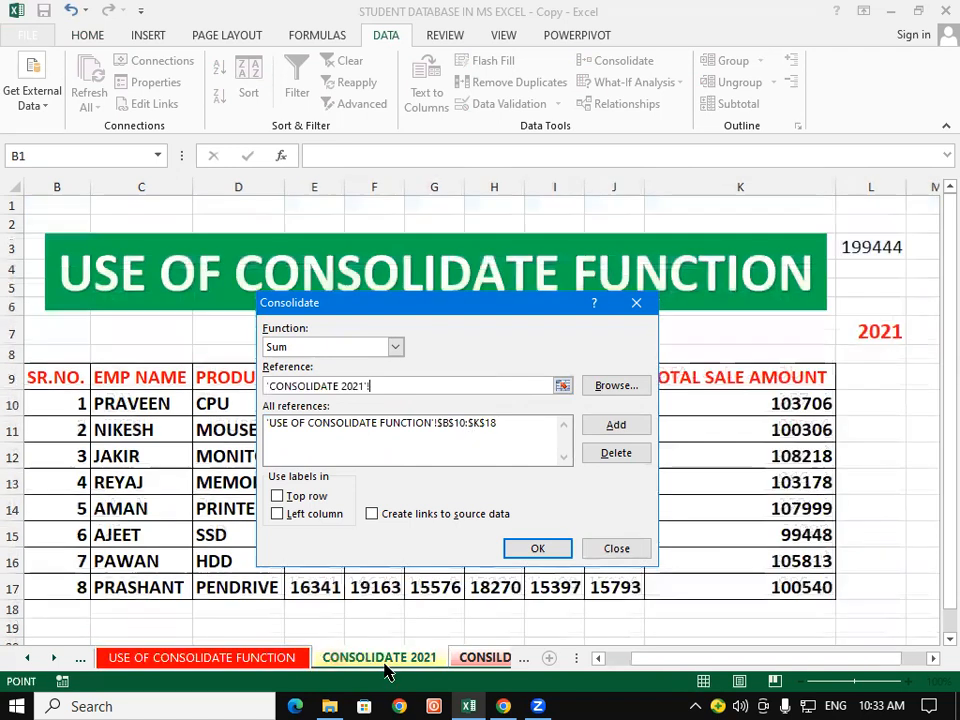
{"action": "left_click_drag", "start_coordinate": [62, 377], "coordinate": [720, 576]}
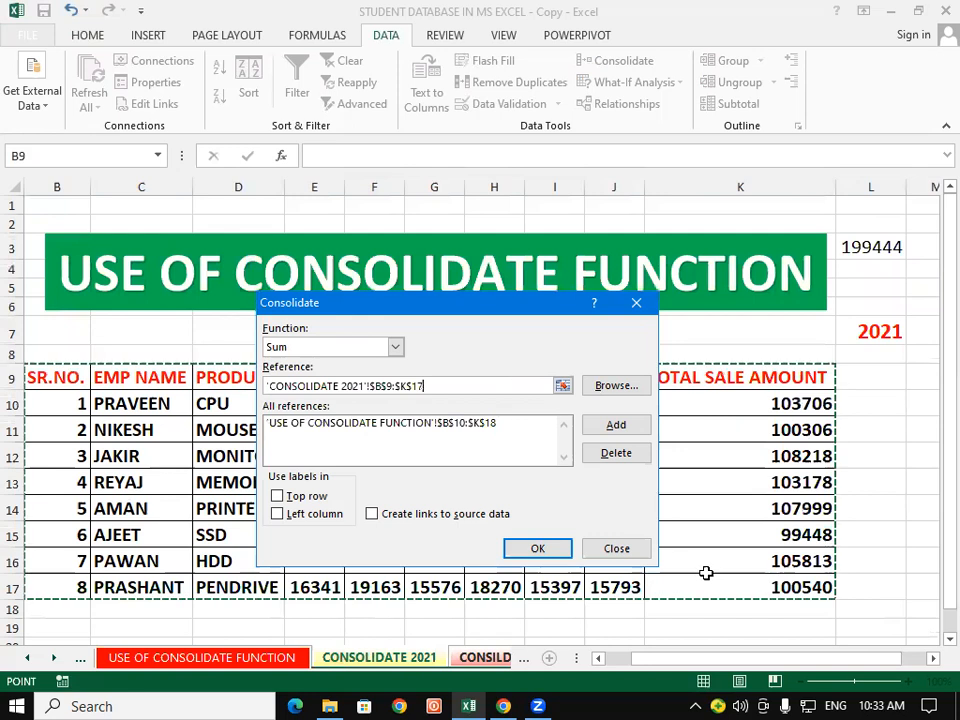
{"action": "left_click", "coordinate": [608, 427]}
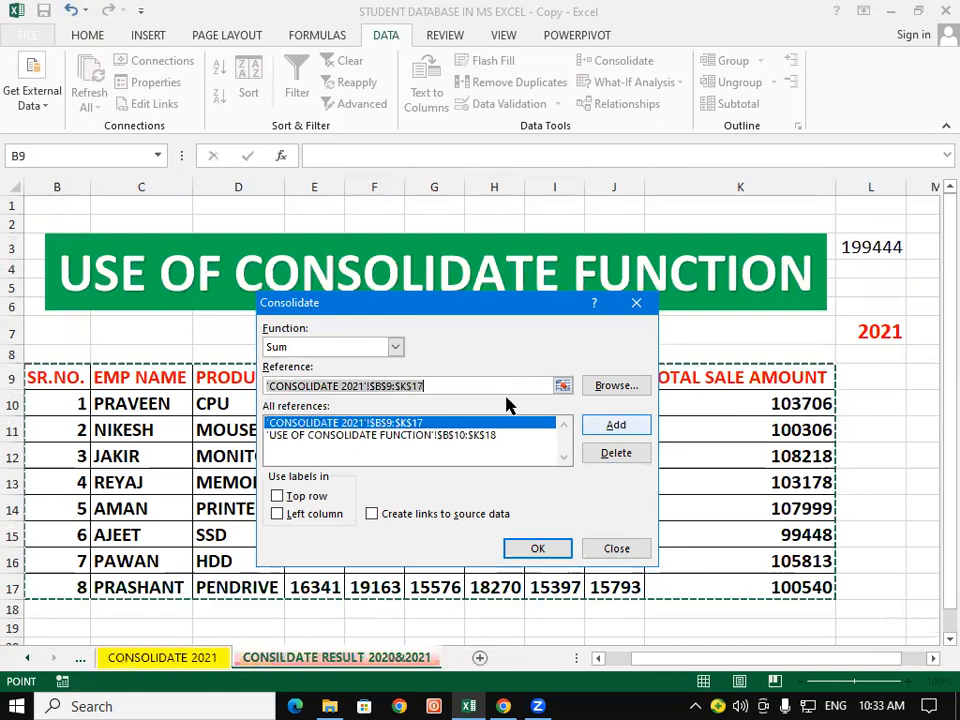
Clear the leftover 2021 range from the Consolidate reference entry.
{"action": "left_click", "coordinate": [458, 380]}
{"action": "key", "text": "BackSpace"}
{"action": "key", "text": "BackSpace"}
{"action": "key", "text": "BackSpace"}
{"action": "key", "text": "BackSpace"}
{"action": "key", "text": "BackSpace"}
{"action": "key", "text": "BackSpace"}
{"action": "key", "text": "BackSpace"}
{"action": "key", "text": "BackSpace"}
{"action": "key", "text": "BackSpace"}
{"action": "key", "text": "BackSpace"}
{"action": "key", "text": "BackSpace"}
{"action": "key", "text": "BackSpace"}
{"action": "key", "text": "BackSpace"}
{"action": "key", "text": "BackSpace"}
{"action": "key", "text": "BackSpace"}
{"action": "key", "text": "BackSpace"}
{"action": "key", "text": "BackSpace"}
{"action": "key", "text": "BackSpace"}
{"action": "key", "text": "BackSpace"}
{"action": "key", "text": "BackSpace"}
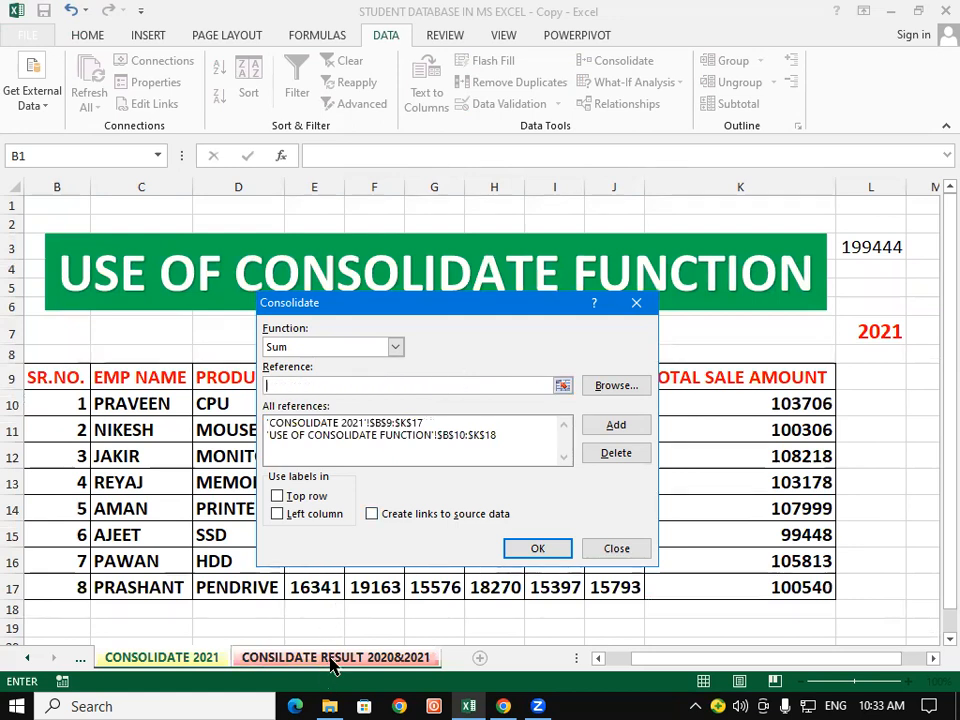
Consolidate onto the result sheet using top row and left column labels, with links to the source data.
{"action": "left_click", "coordinate": [333, 657]}
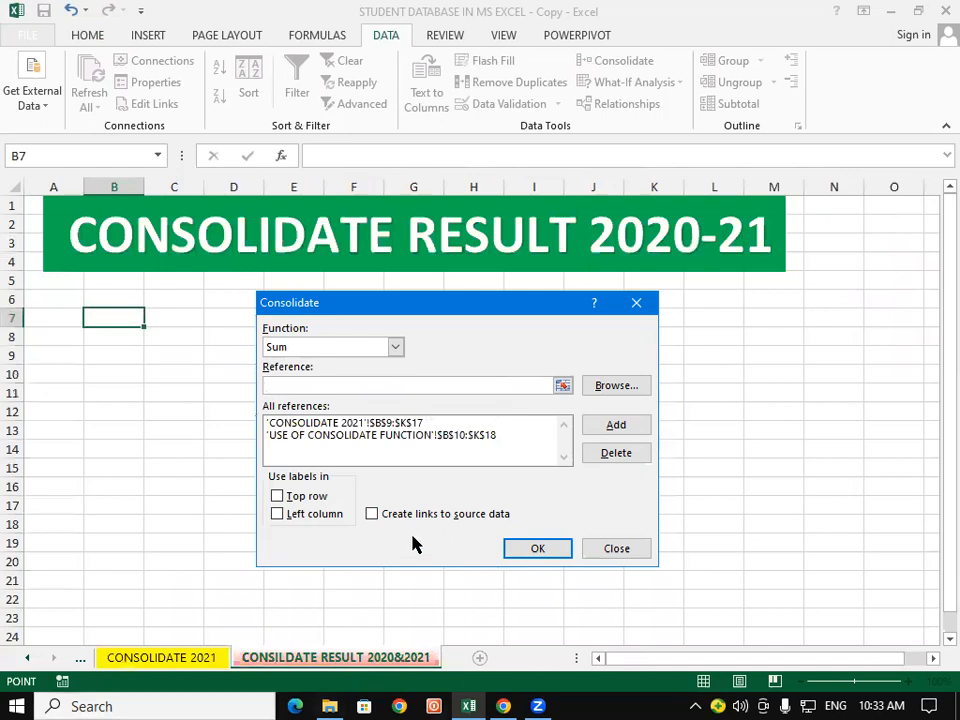
{"action": "left_click", "coordinate": [302, 505]}
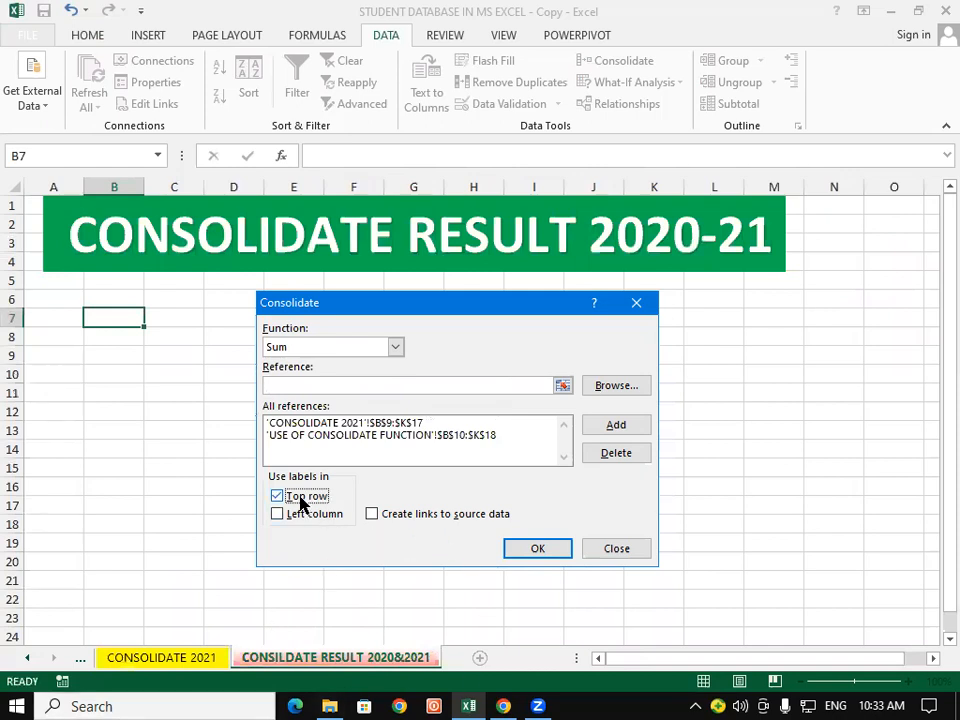
{"action": "left_click", "coordinate": [302, 521]}
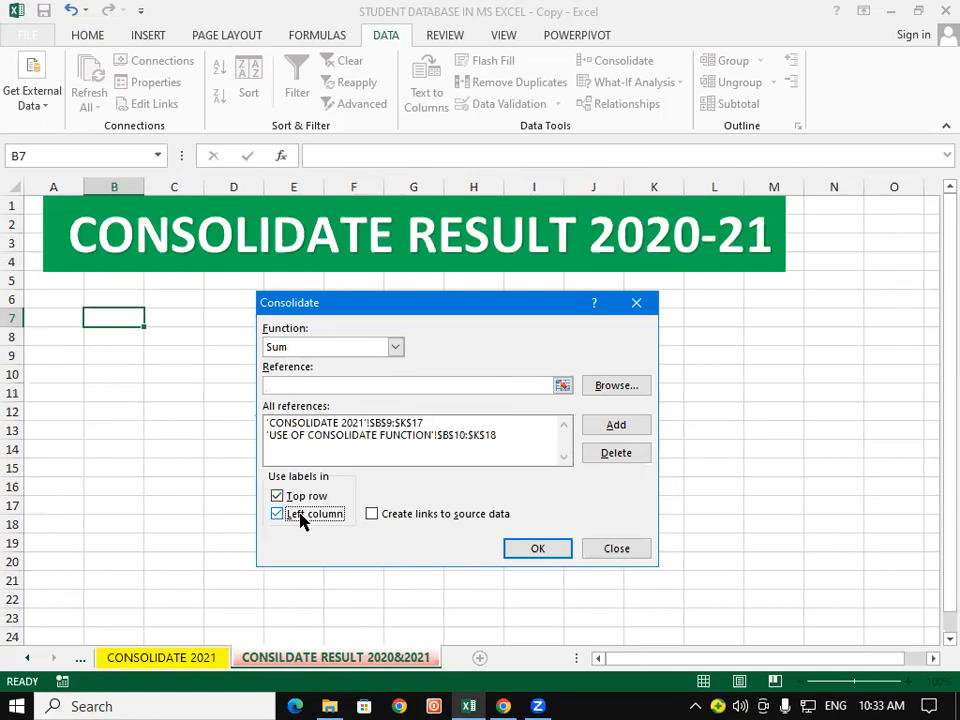
{"action": "left_click", "coordinate": [401, 515]}
{"action": "left_click", "coordinate": [536, 549]}
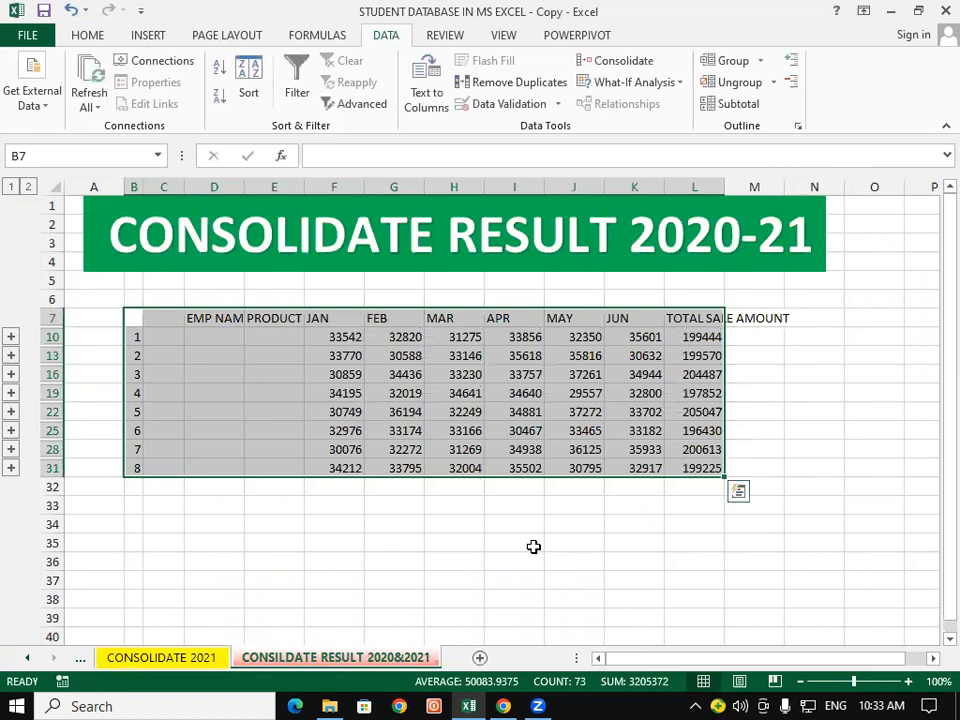
Autofit columns C through L of the consolidated table to their contents.
{"action": "left_click", "coordinate": [533, 546]}
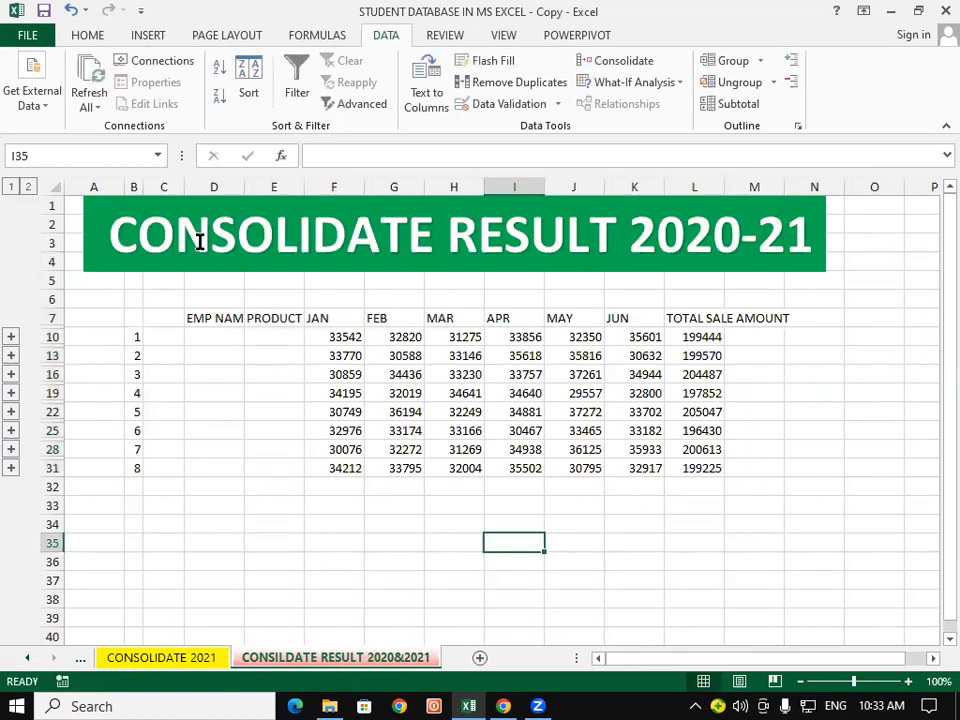
{"action": "left_click_drag", "start_coordinate": [170, 187], "coordinate": [697, 193]}
{"action": "double_click", "coordinate": [722, 189]}
{"action": "left_click", "coordinate": [671, 580]}
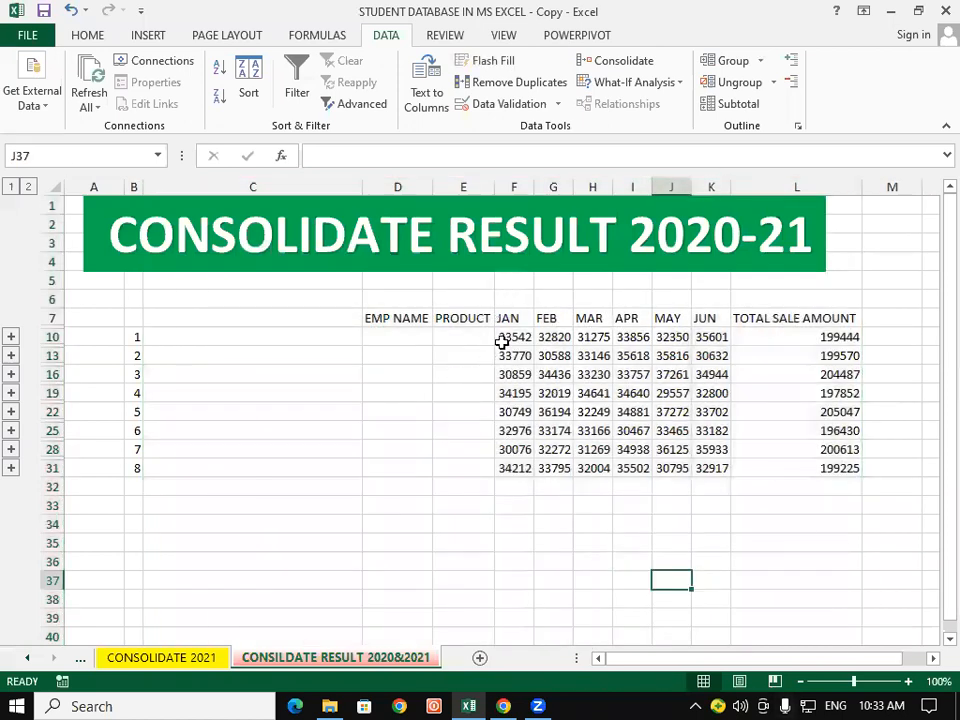
Enlarge the consolidated data from EMP NAME through TOTAL SALE AMOUNT, D7:L31, to font size 14.
{"action": "left_click_drag", "start_coordinate": [388, 317], "coordinate": [806, 467]}
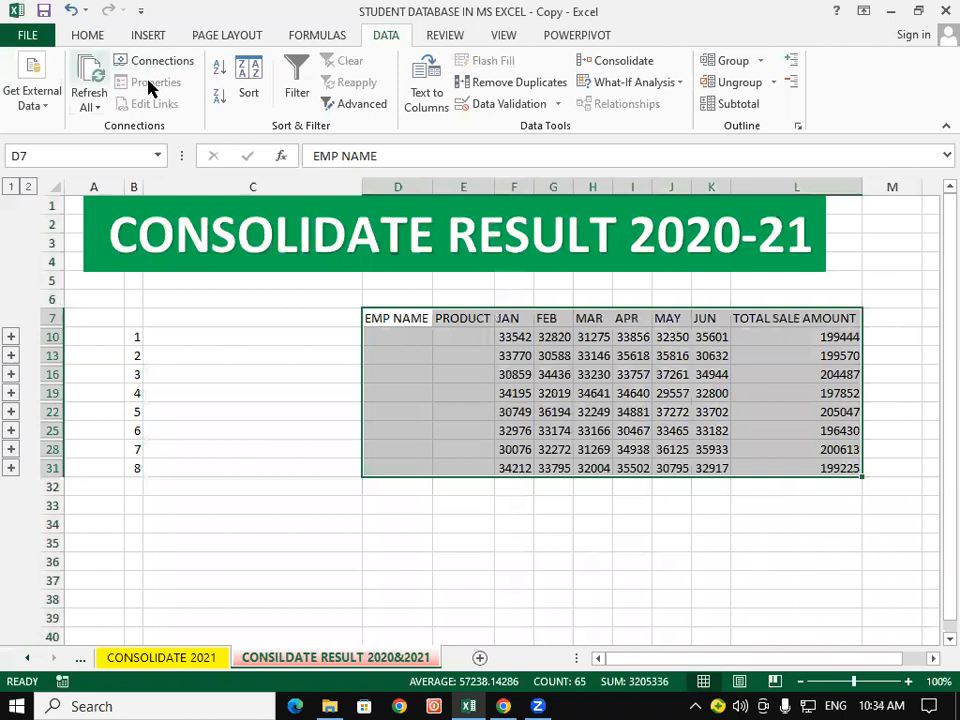
{"action": "left_click", "coordinate": [96, 36]}
{"action": "left_click", "coordinate": [243, 70]}
{"action": "left_click", "coordinate": [243, 70]}
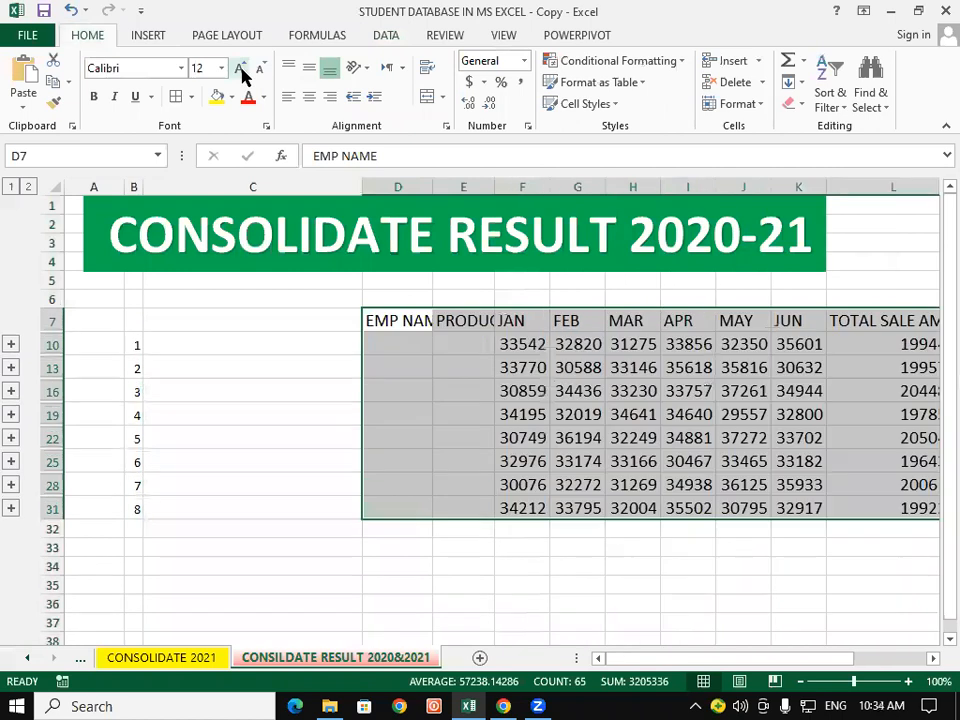
{"action": "left_click", "coordinate": [932, 658]}
{"action": "left_click", "coordinate": [932, 658]}
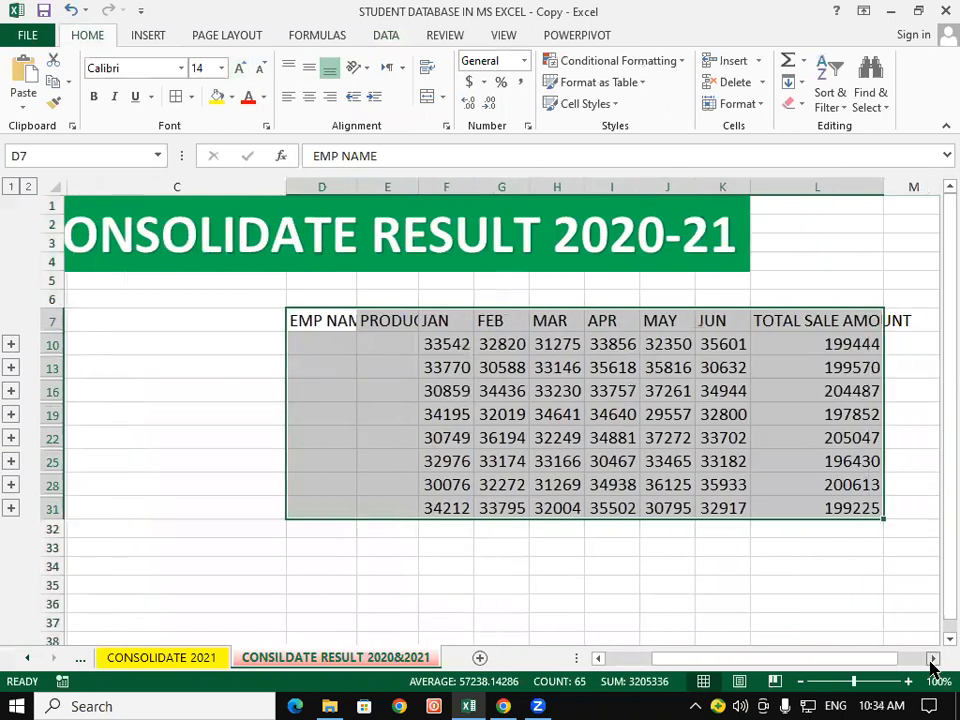
Compare the first TOTAL SALE AMOUNT on the result sheet with the check sum in L3 of the CONSOLIDATE 2021 sheet.
{"action": "left_click", "coordinate": [786, 465]}
{"action": "left_click", "coordinate": [822, 352]}
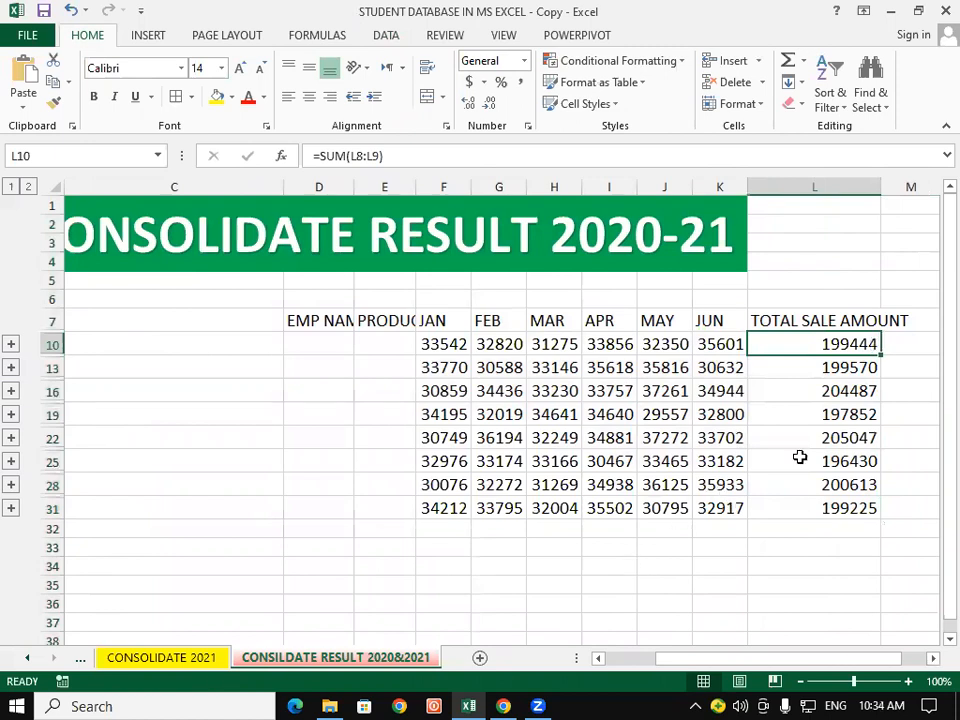
{"action": "key", "text": "ctrl+Page_Up"}
{"action": "left_click", "coordinate": [886, 252]}
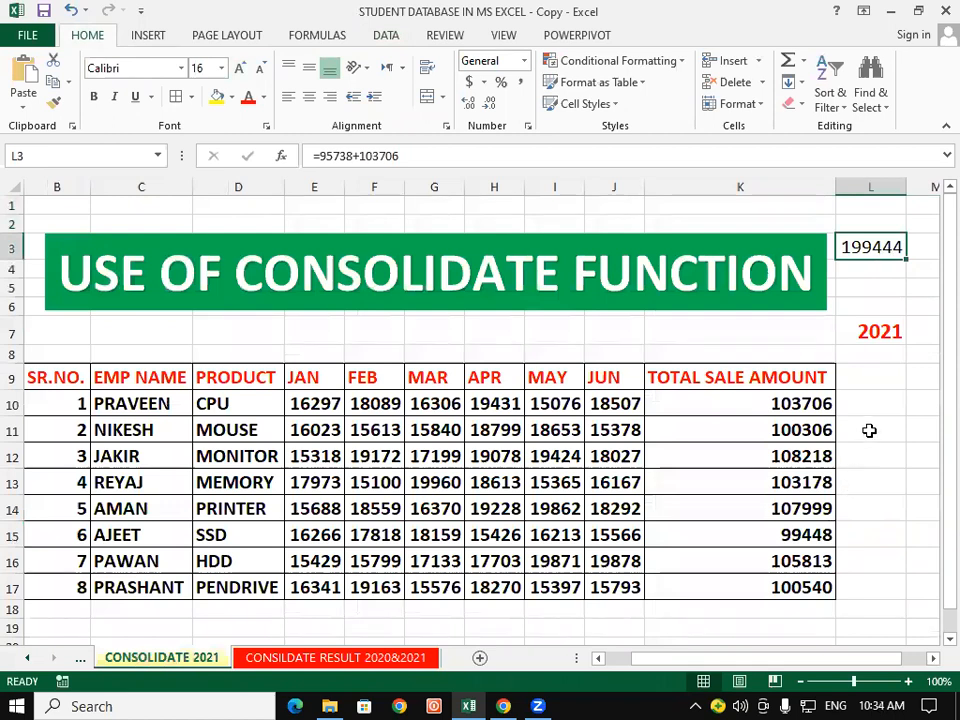
Add the second employee's 2020 and 2021 totals in L5 of the CONSOLIDATE 2021 sheet with =99264+100306.
{"action": "left_click", "coordinate": [867, 286]}
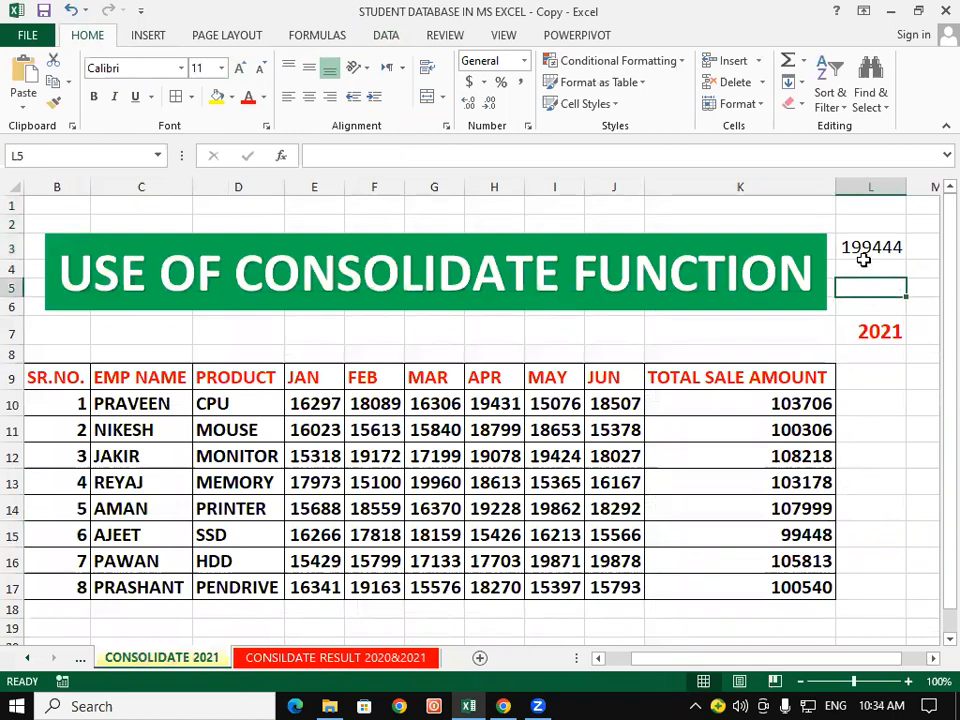
{"action": "left_click", "coordinate": [30, 658]}
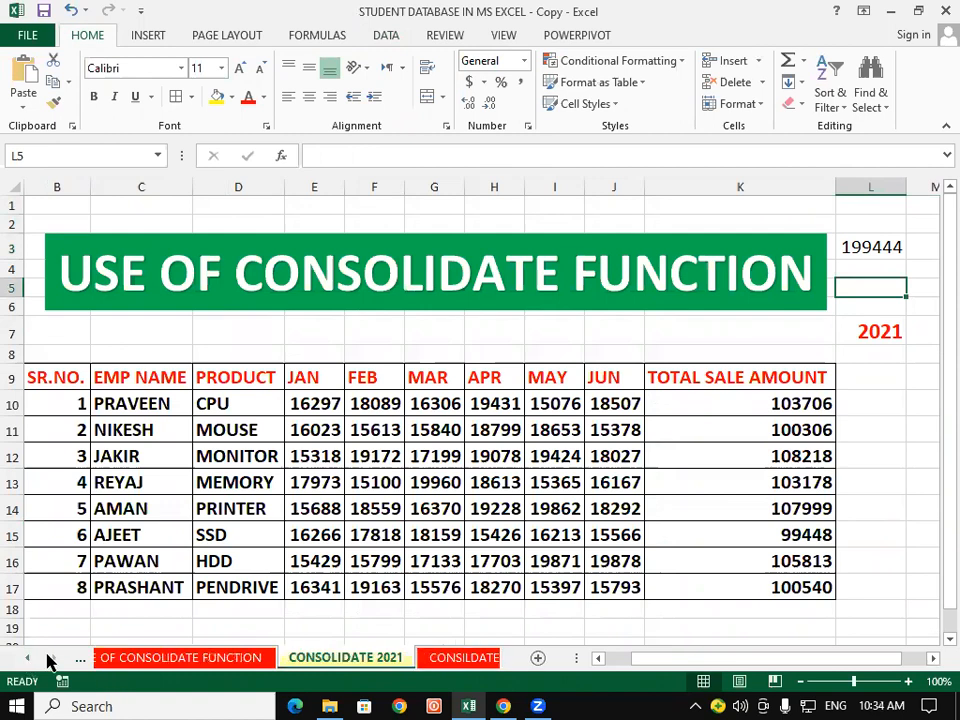
{"action": "left_click", "coordinate": [245, 658]}
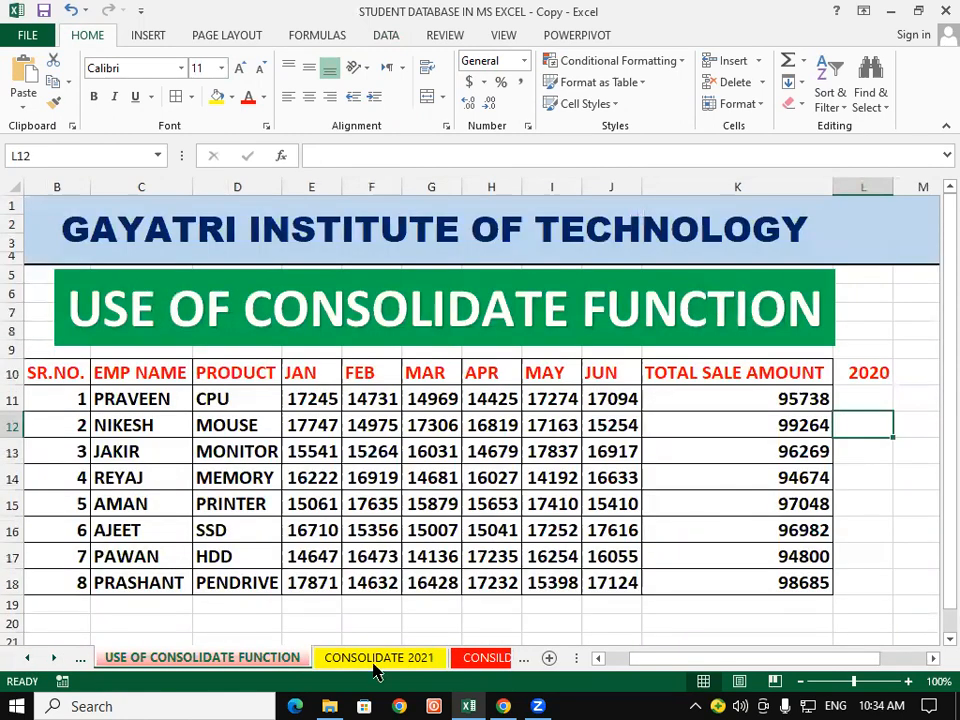
{"action": "key", "text": "ctrl+Page_Down"}
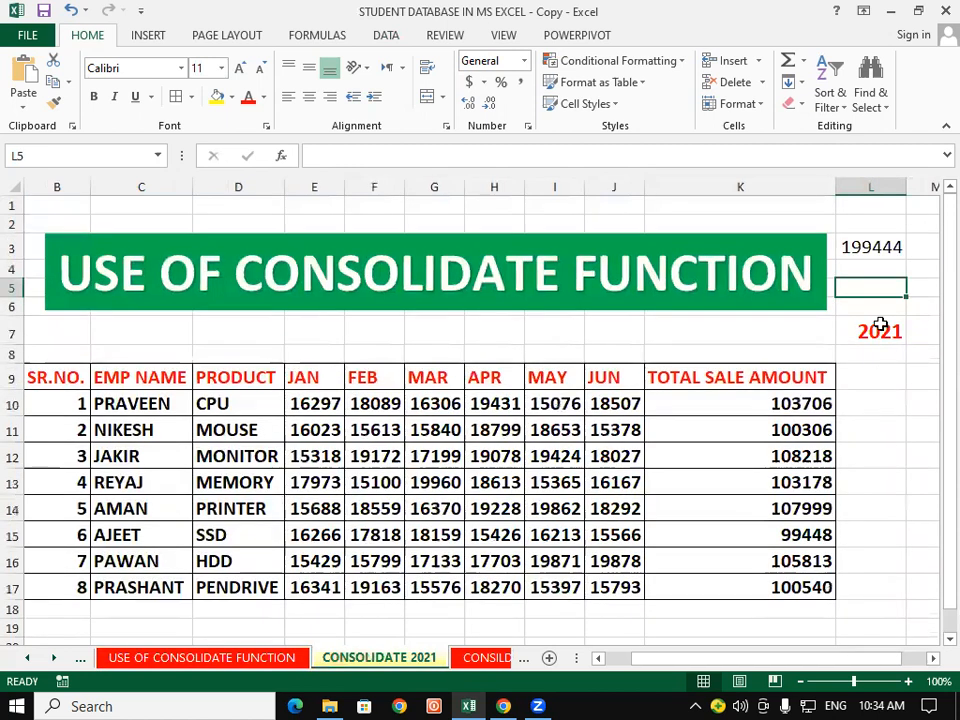
{"action": "type", "text": "="}
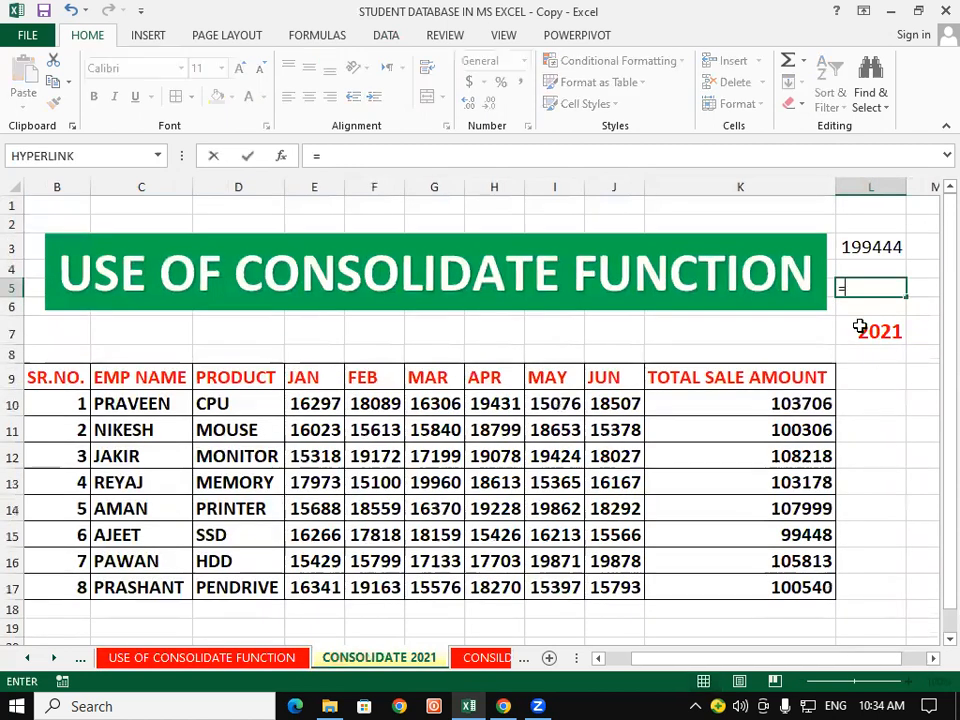
{"action": "type", "text": "99264"}
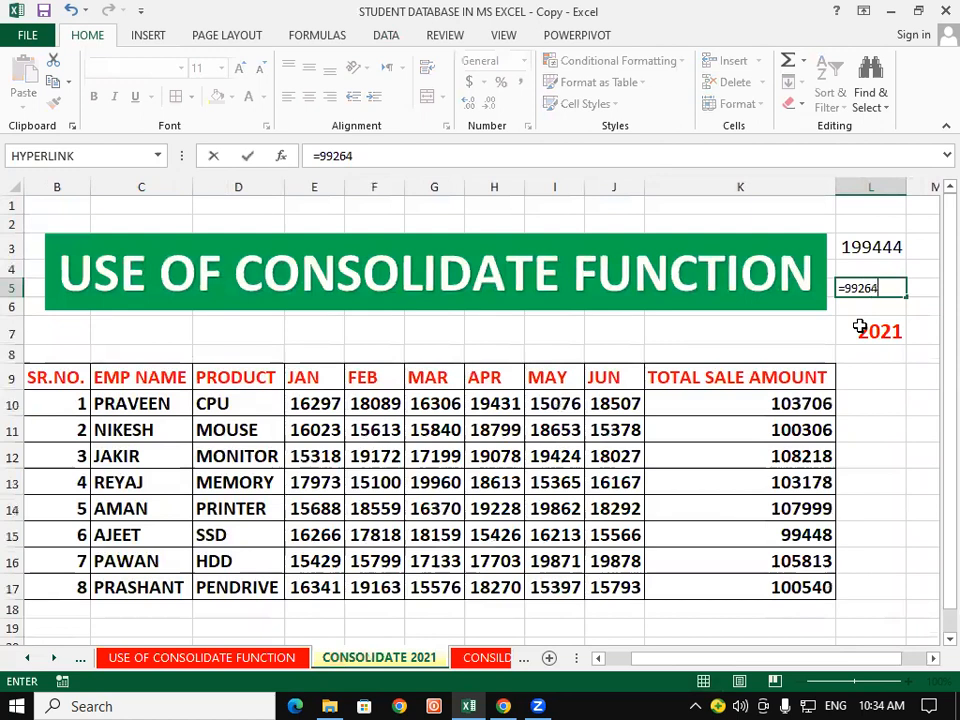
{"action": "type", "text": "+"}
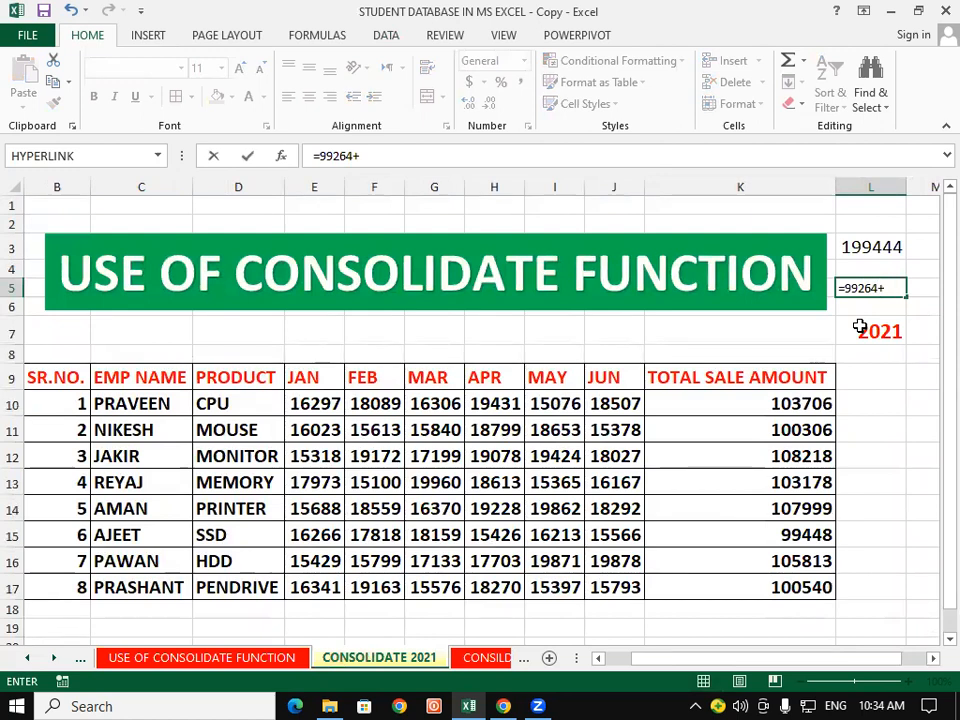
{"action": "type", "text": "100306"}
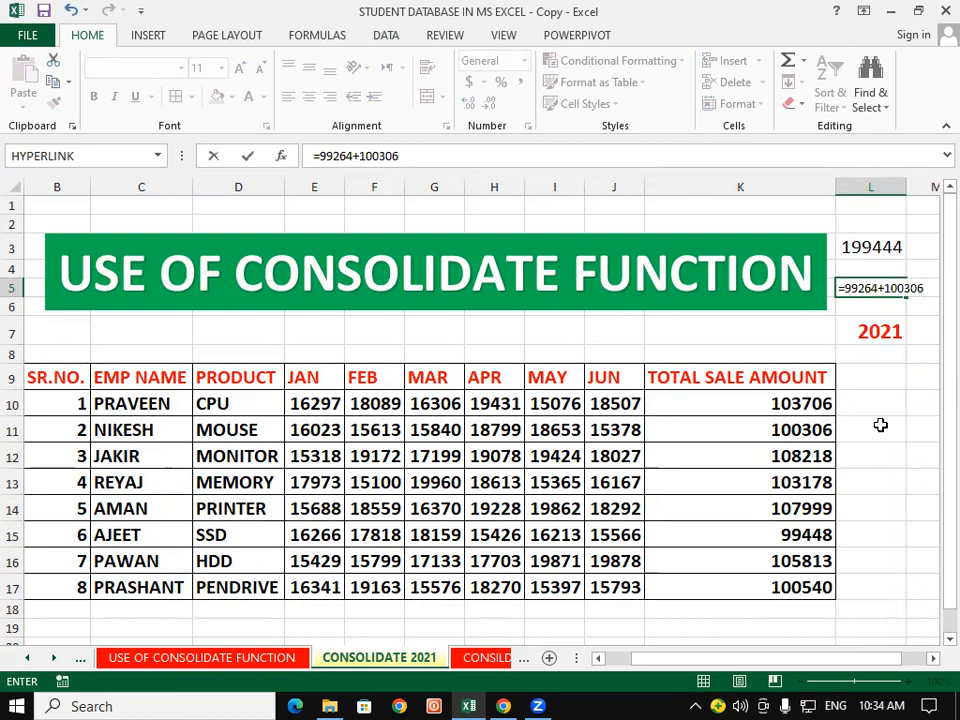
{"action": "key", "text": "Return"}
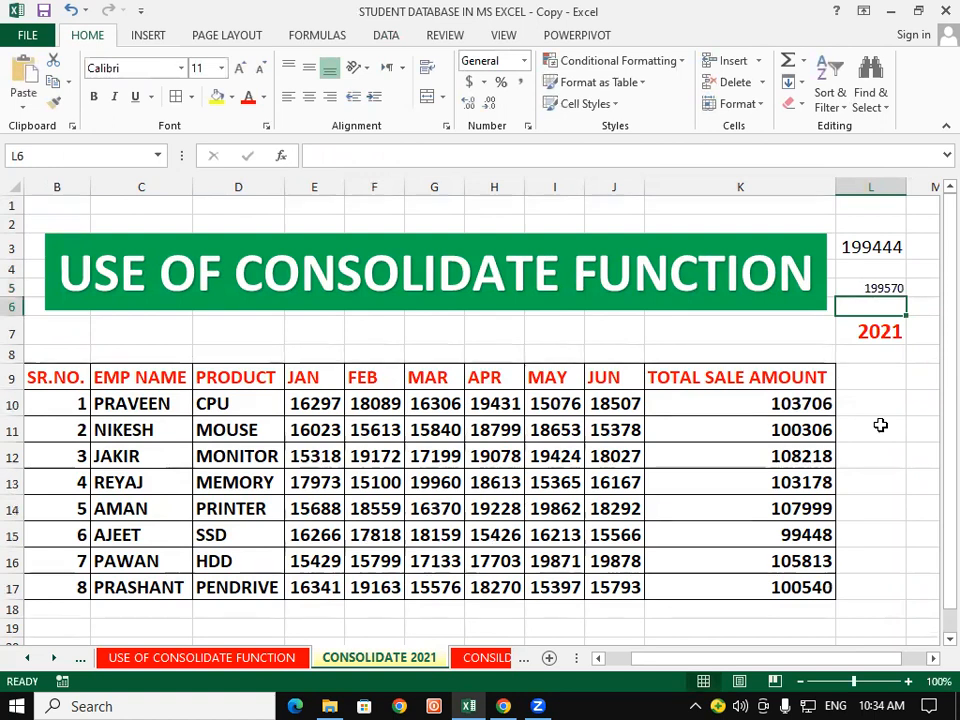
{"action": "left_click", "coordinate": [879, 426]}
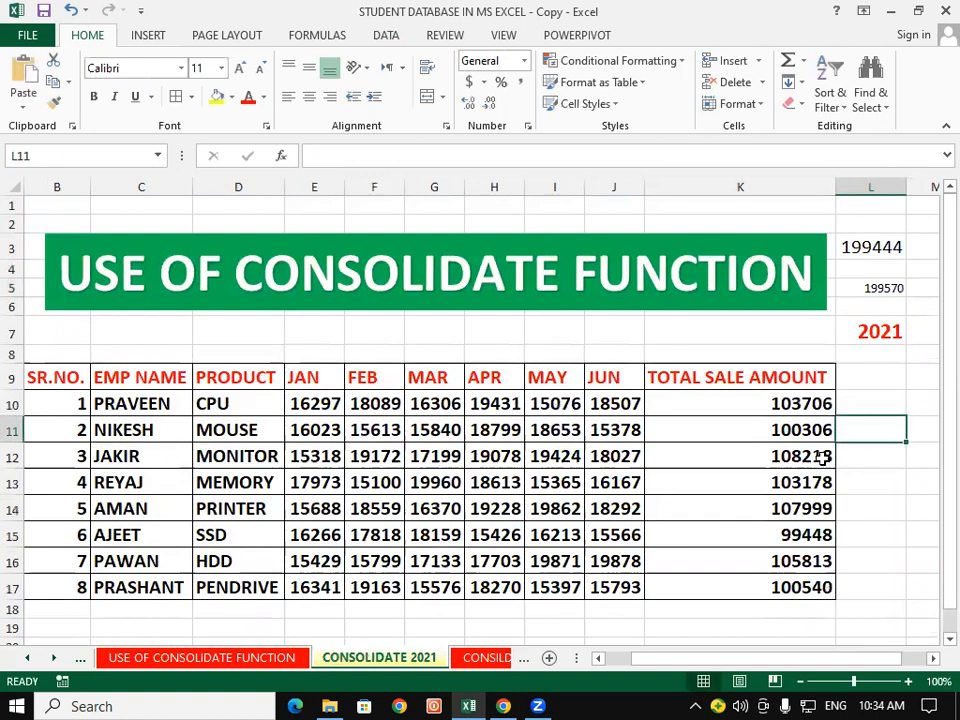
Examine the first employee's January sales on the result sheet and on the 2020 and 2021 source sheets.
{"action": "left_click", "coordinate": [474, 660]}
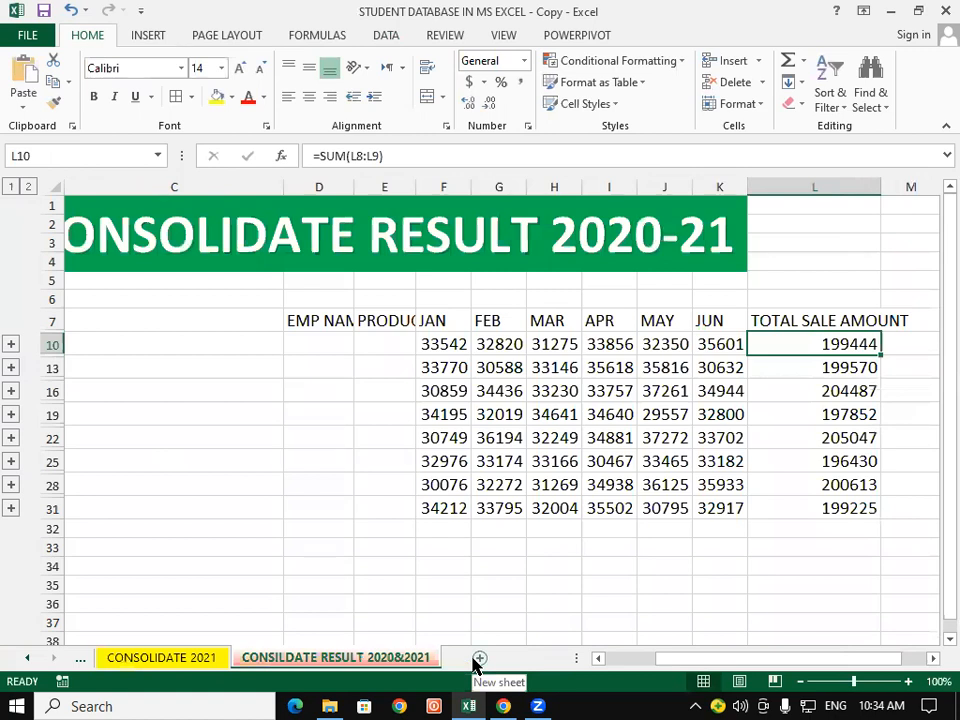
{"action": "left_click", "coordinate": [437, 340]}
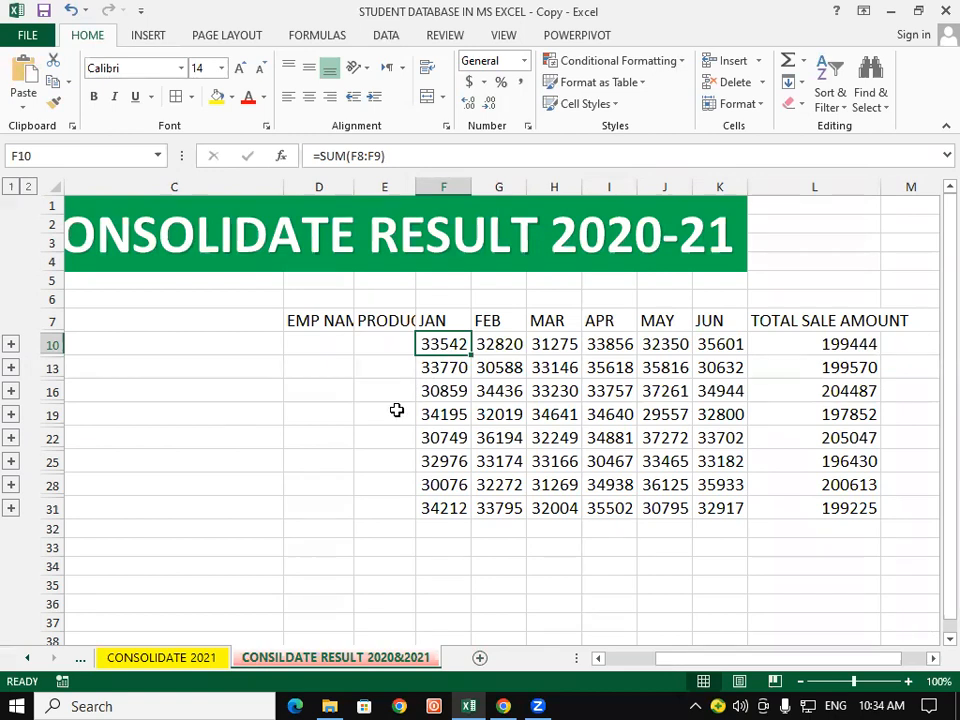
{"action": "left_click", "coordinate": [27, 659]}
{"action": "left_click", "coordinate": [156, 659]}
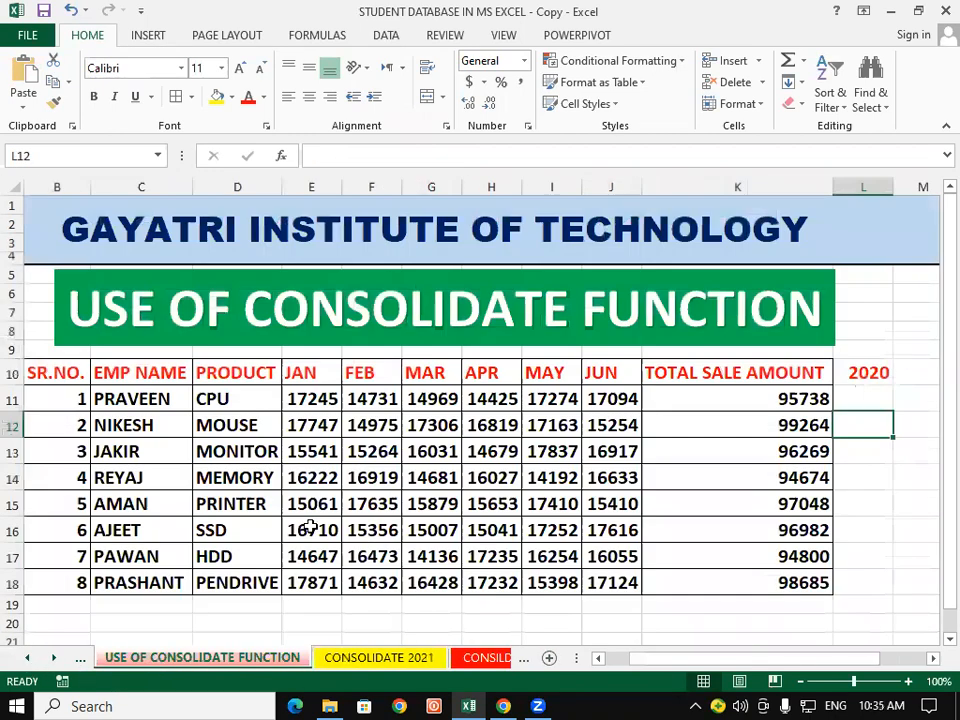
{"action": "left_click", "coordinate": [296, 396]}
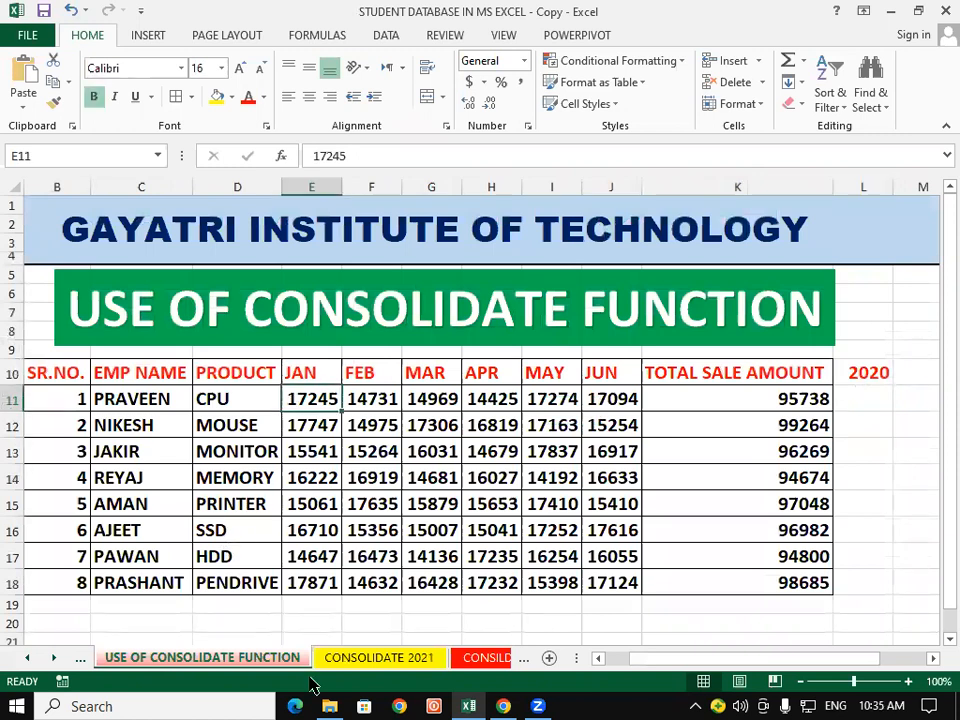
{"action": "left_click", "coordinate": [360, 664]}
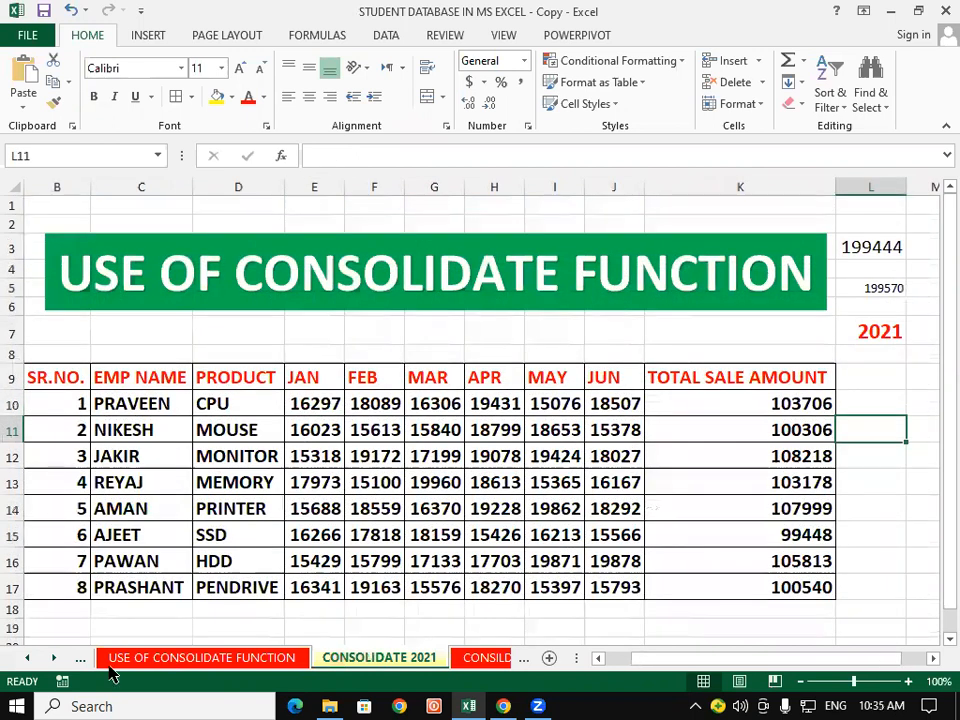
{"action": "left_click", "coordinate": [143, 662]}
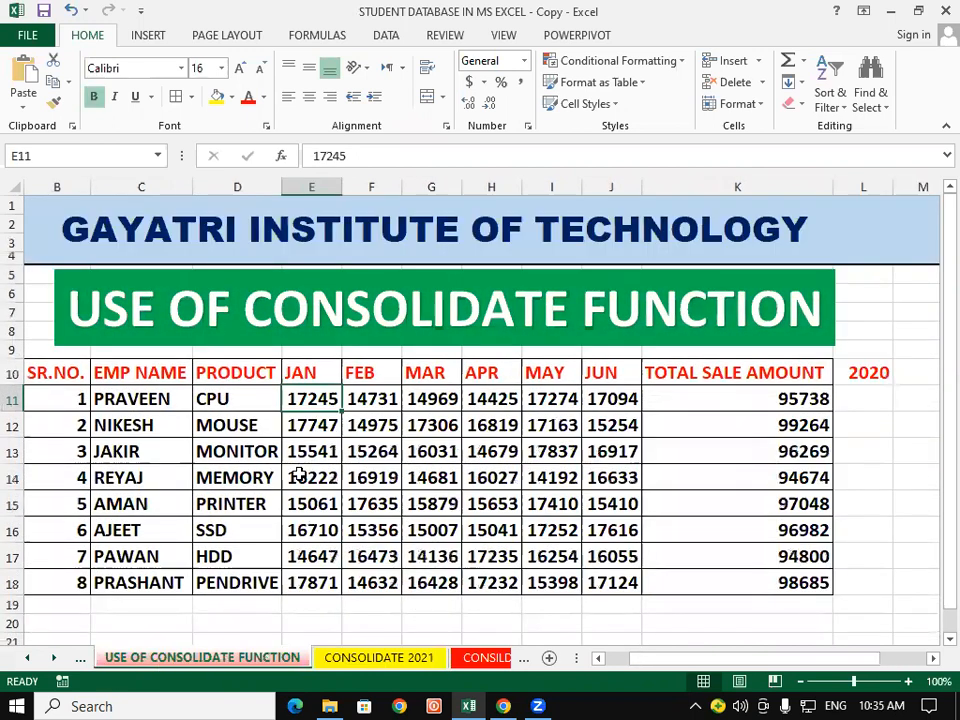
{"action": "left_click", "coordinate": [326, 658]}
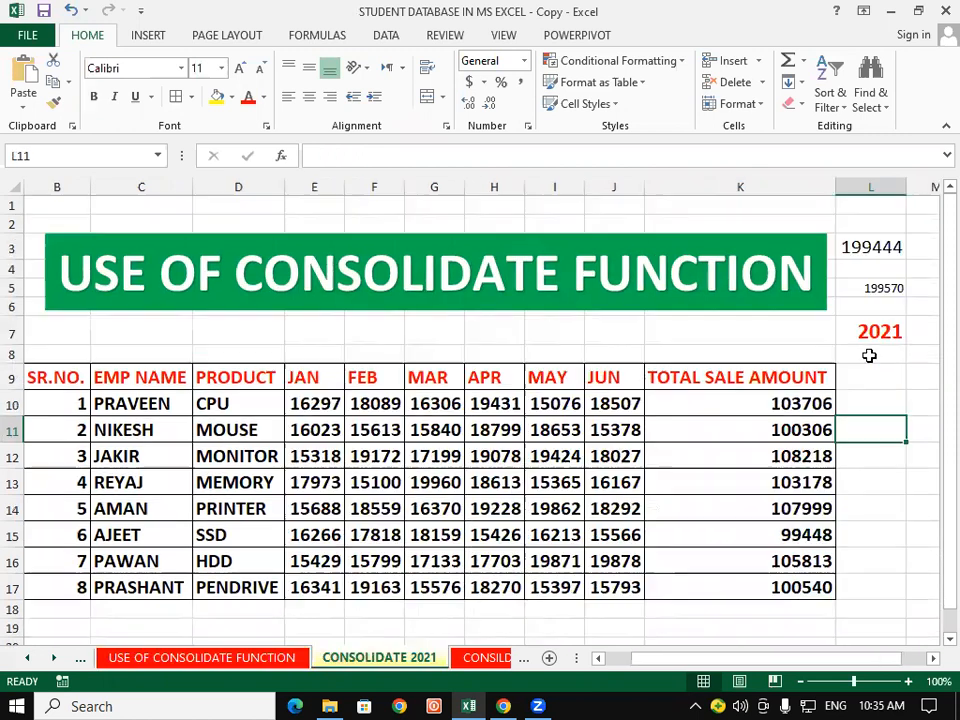
Add the first employee's January sales of both years in L8 of the CONSOLIDATE 2021 sheet with =17245+16297.
{"action": "left_click", "coordinate": [869, 355]}
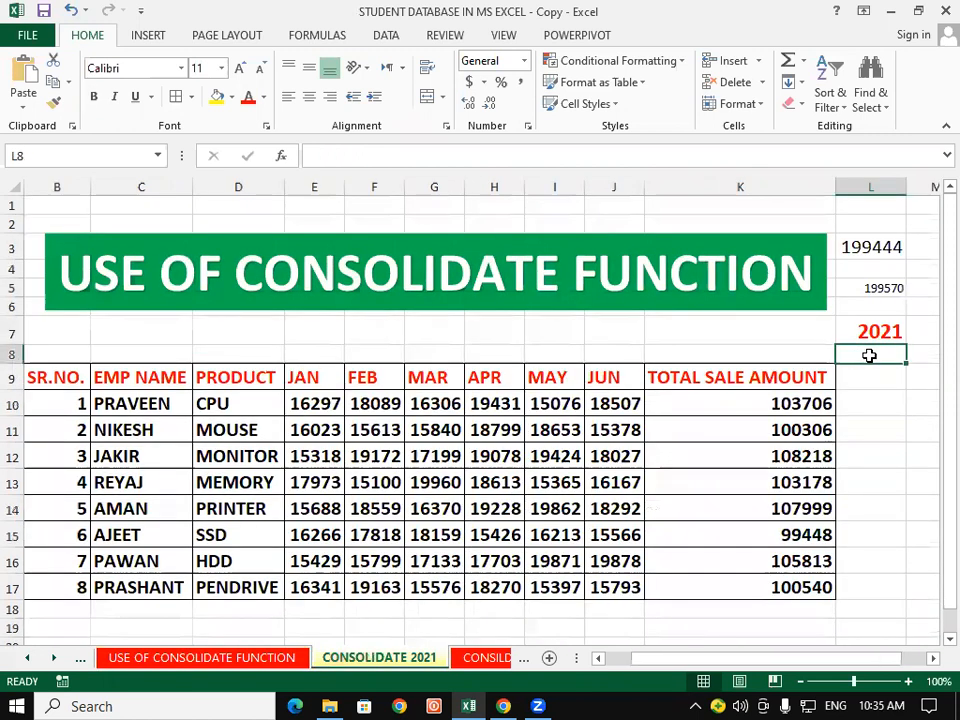
{"action": "type", "text": "=172"}
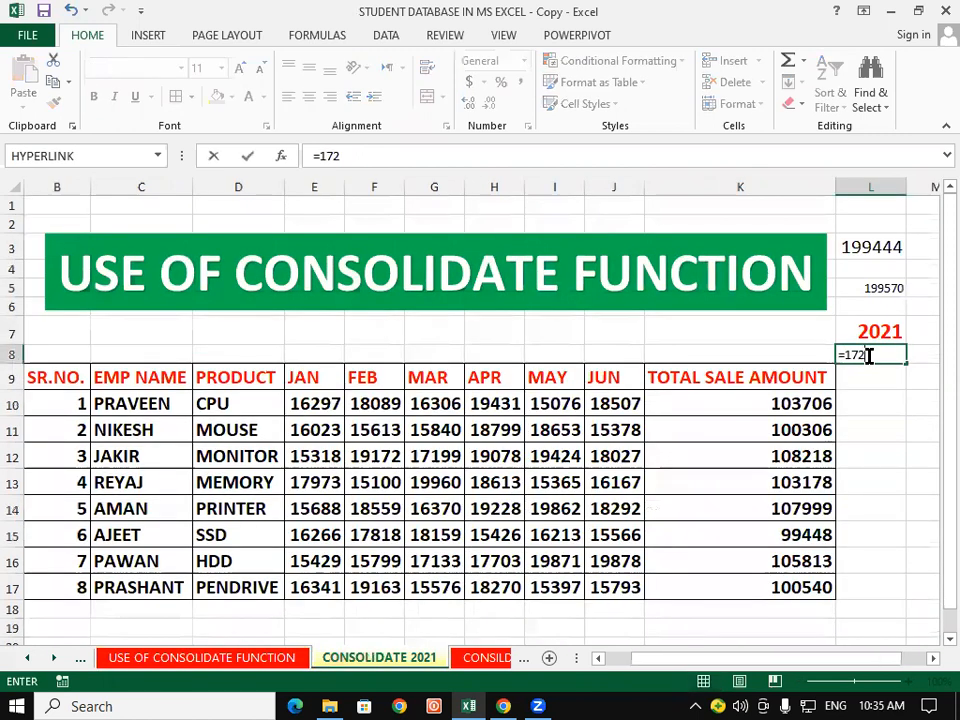
{"action": "type", "text": "45+"}
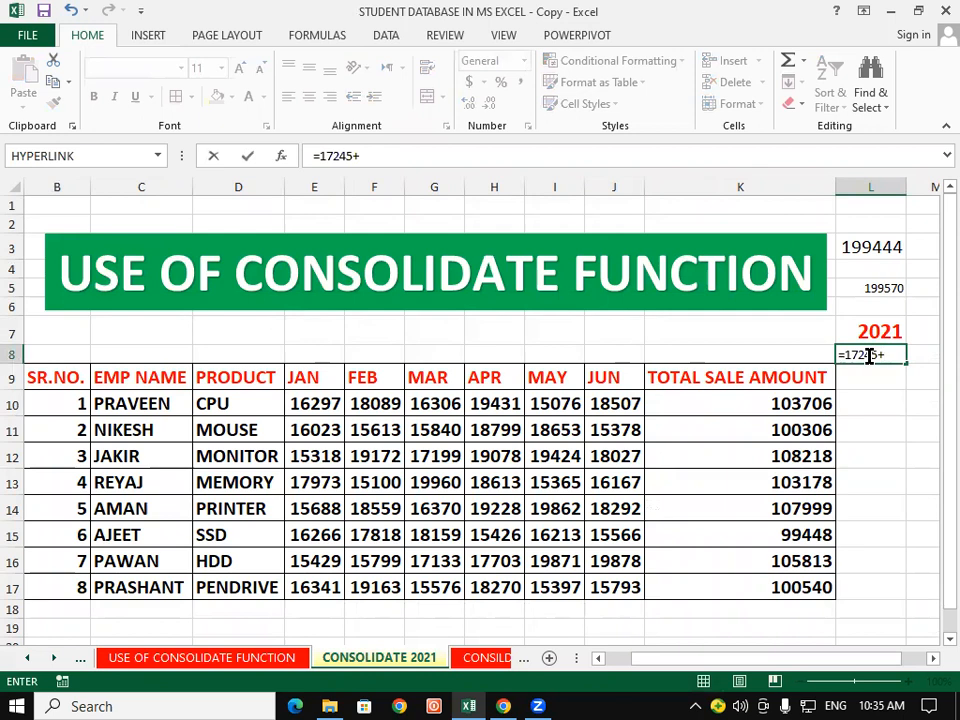
{"action": "type", "text": "16297"}
{"action": "key", "text": "Return"}
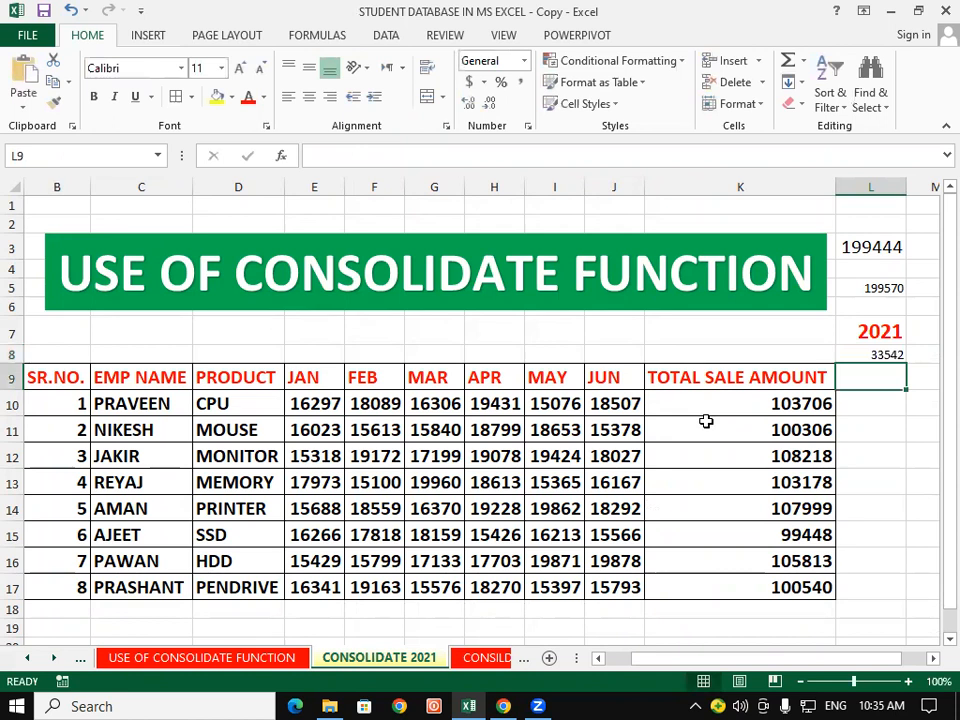
{"action": "left_click", "coordinate": [903, 483]}
Enlarge the January check sum in L8 to font size 16.
{"action": "left_click", "coordinate": [886, 352]}
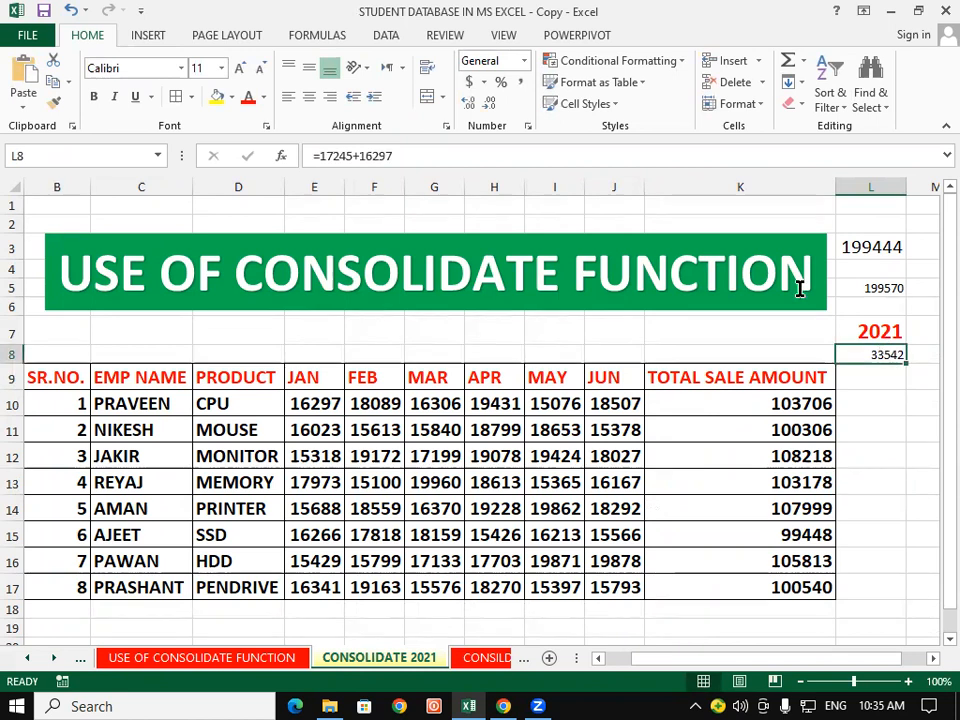
{"action": "left_click", "coordinate": [239, 69]}
{"action": "left_click", "coordinate": [239, 69]}
{"action": "left_click", "coordinate": [239, 69]}
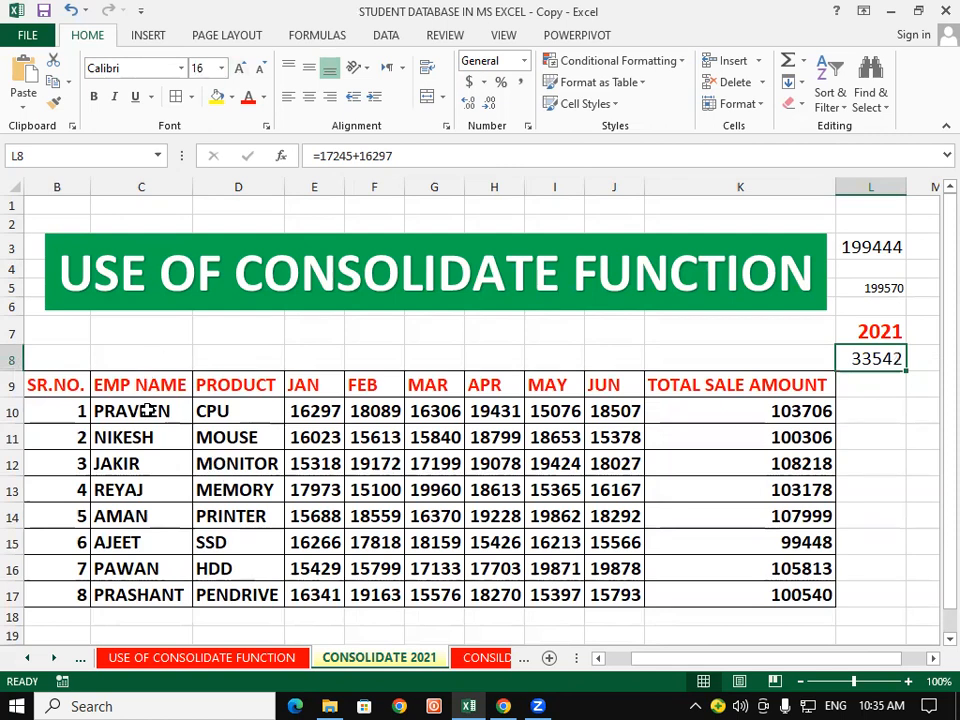
Autofit columns D and E of the result sheet to the EMP NAME and PRODUCT headings.
{"action": "left_click", "coordinate": [466, 662]}
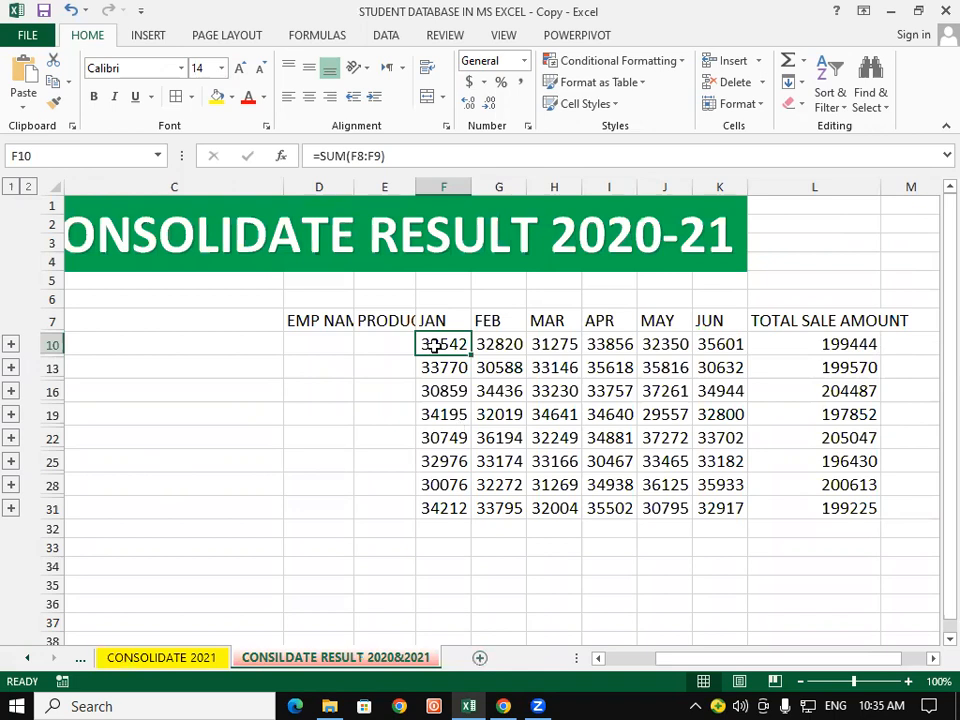
{"action": "left_click", "coordinate": [395, 378]}
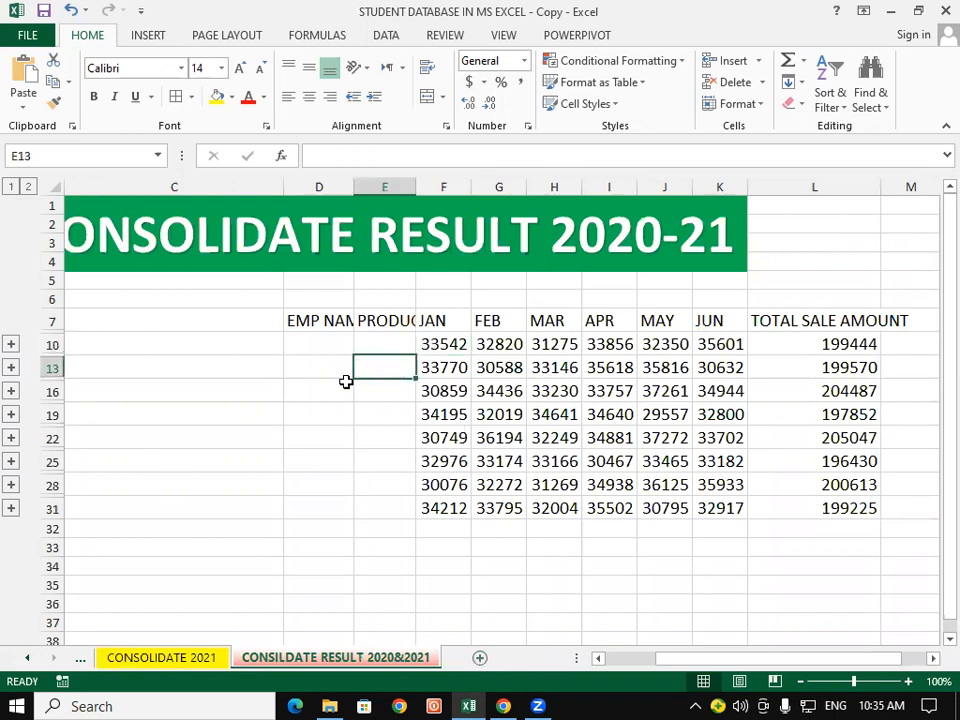
{"action": "left_click", "coordinate": [320, 342]}
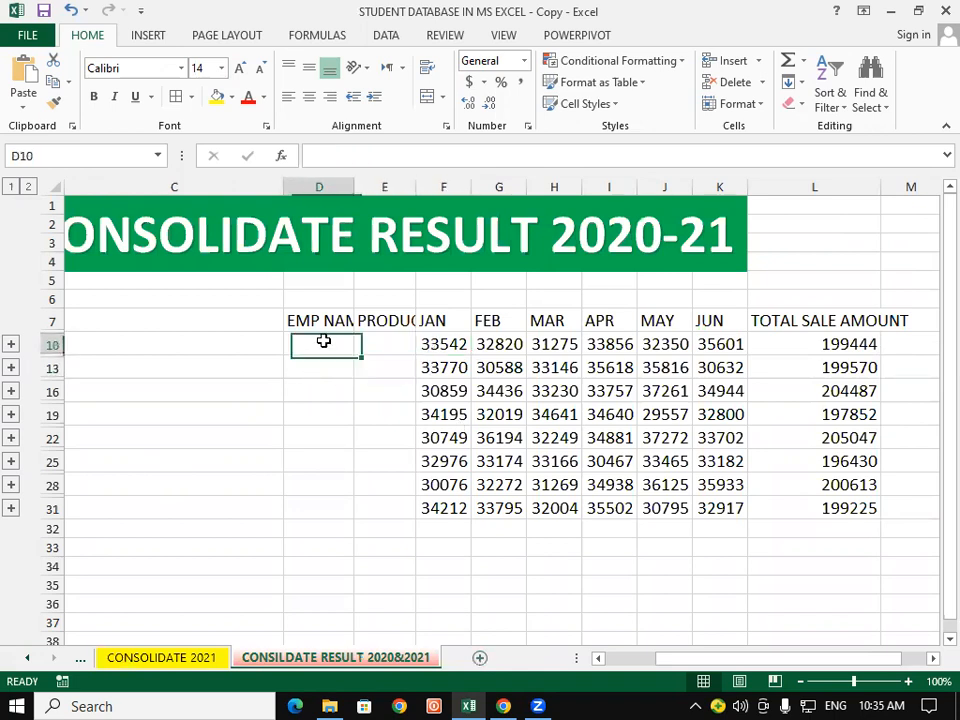
{"action": "double_click", "coordinate": [349, 190]}
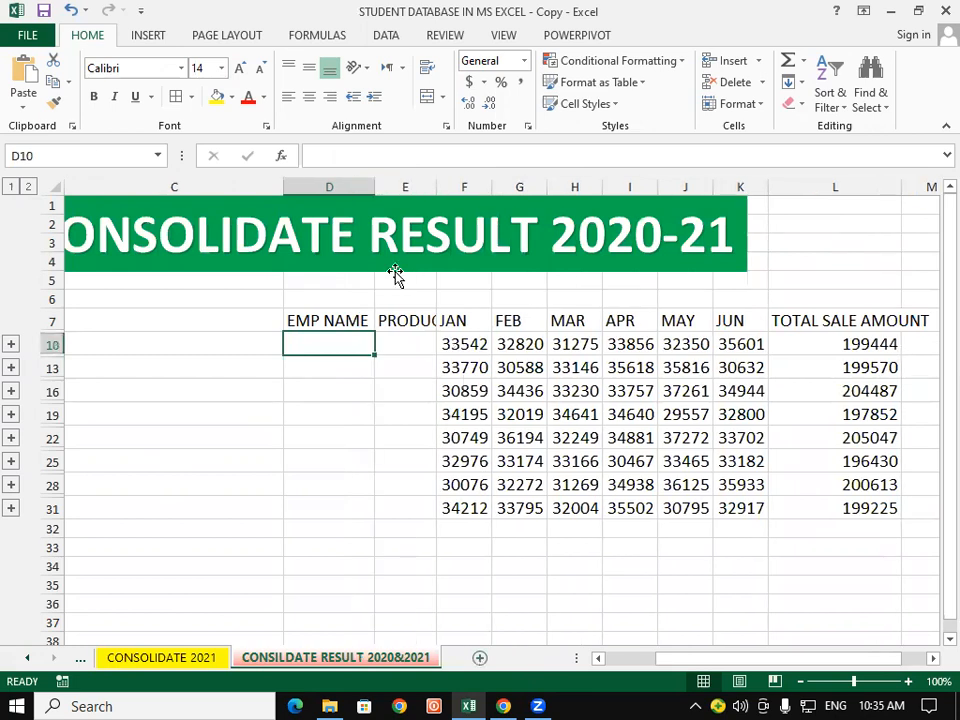
{"action": "left_click", "coordinate": [406, 343]}
{"action": "double_click", "coordinate": [439, 188]}
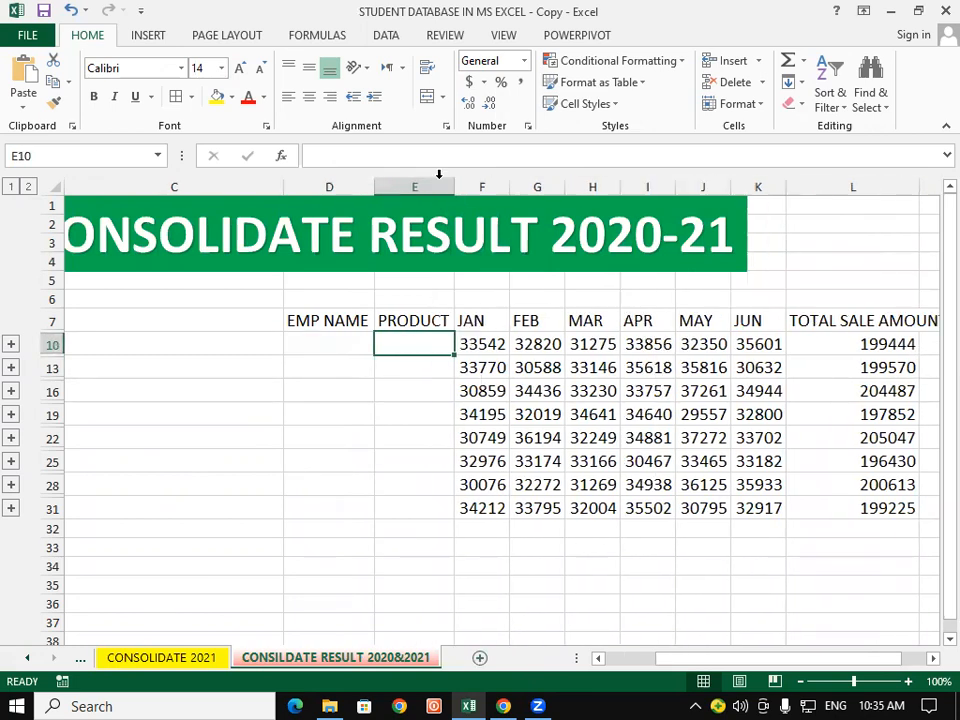
{"action": "left_click", "coordinate": [932, 659]}
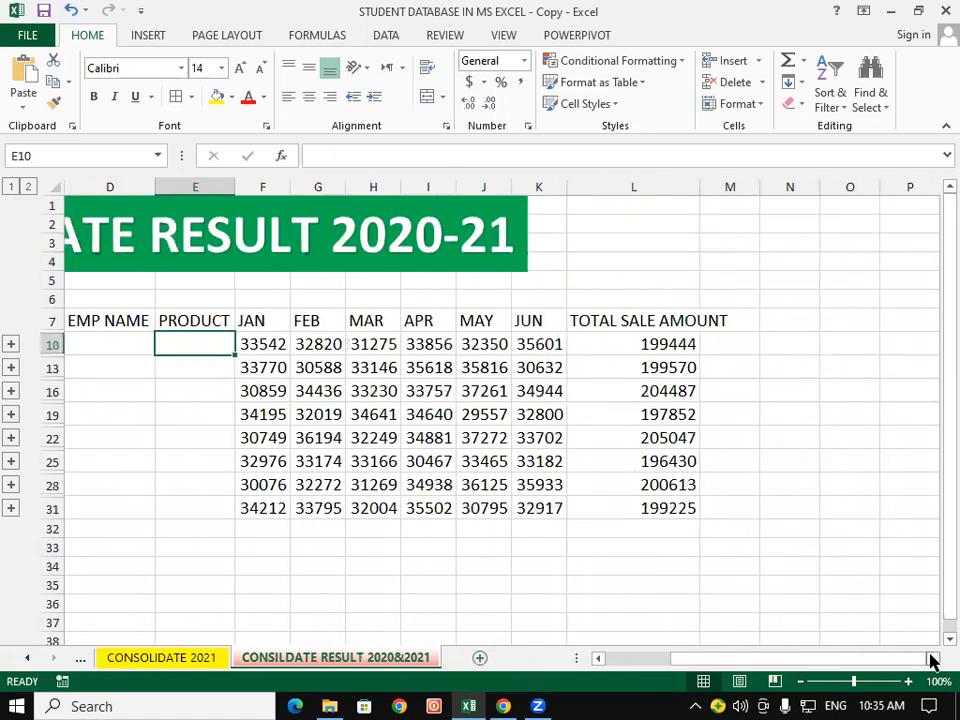
{"action": "left_click", "coordinate": [855, 503]}
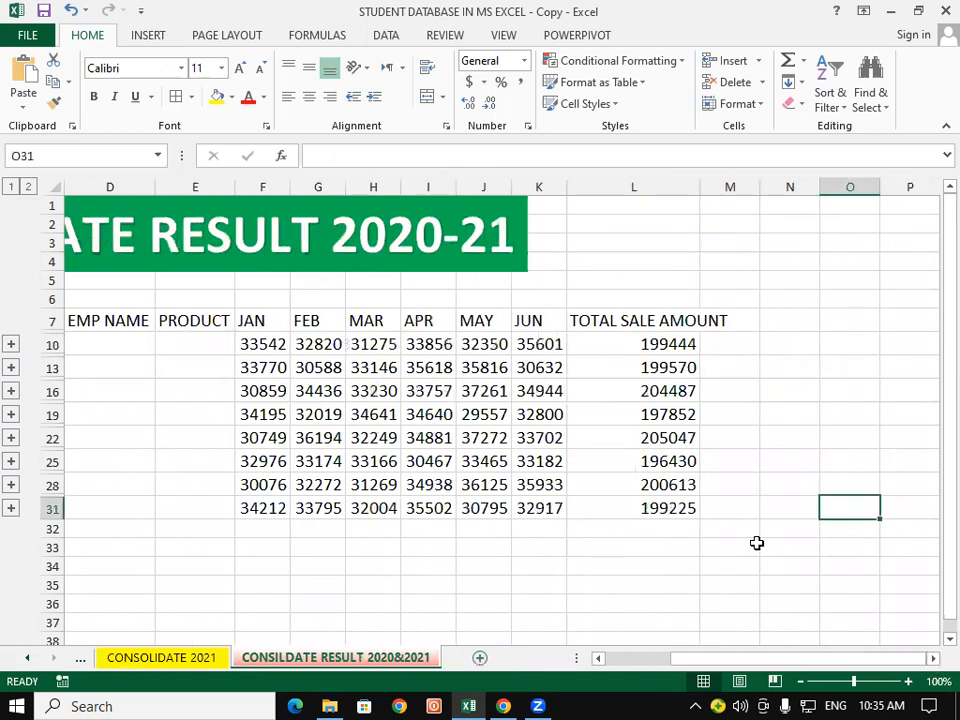
Try to copy the employee names in C10:C17 of the CONSOLIDATE 2021 sheet into the result sheet's EMP NAME column, starting at D10.
{"action": "key", "text": "ctrl+Page_Up"}
{"action": "left_click_drag", "start_coordinate": [150, 411], "coordinate": [150, 617]}
{"action": "key", "text": "shift+Up"}
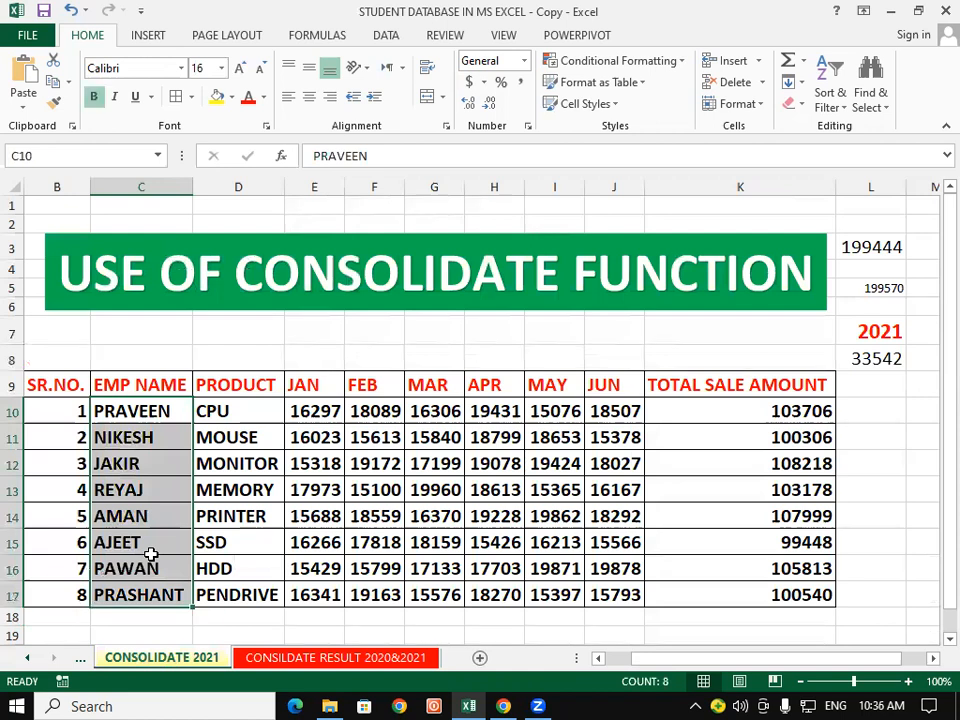
{"action": "right_click", "coordinate": [136, 408]}
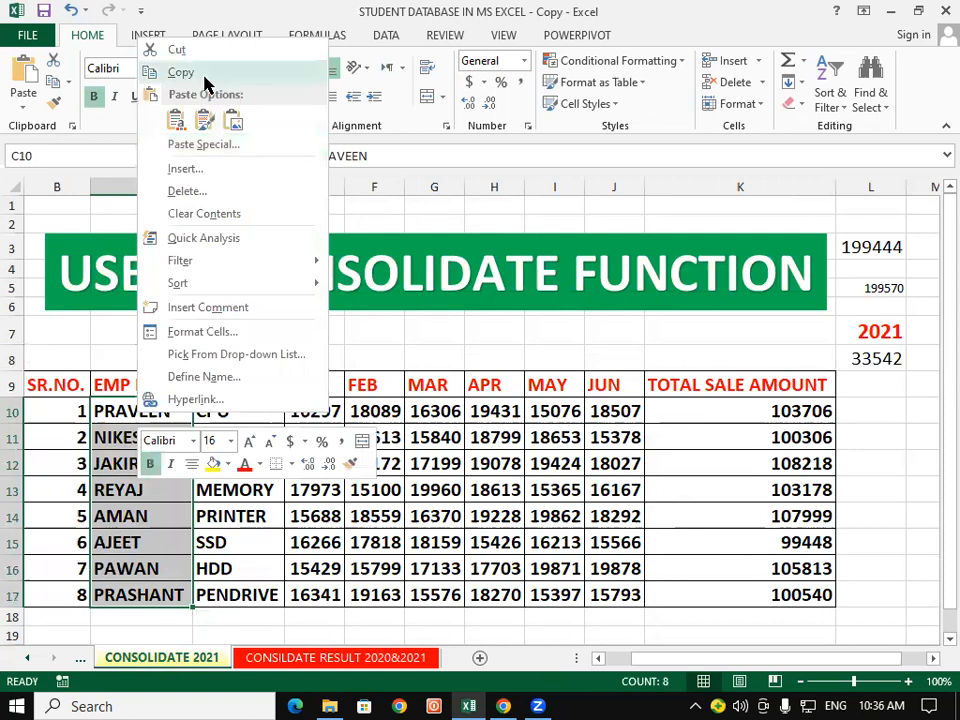
{"action": "left_click", "coordinate": [204, 76]}
{"action": "left_click", "coordinate": [399, 657]}
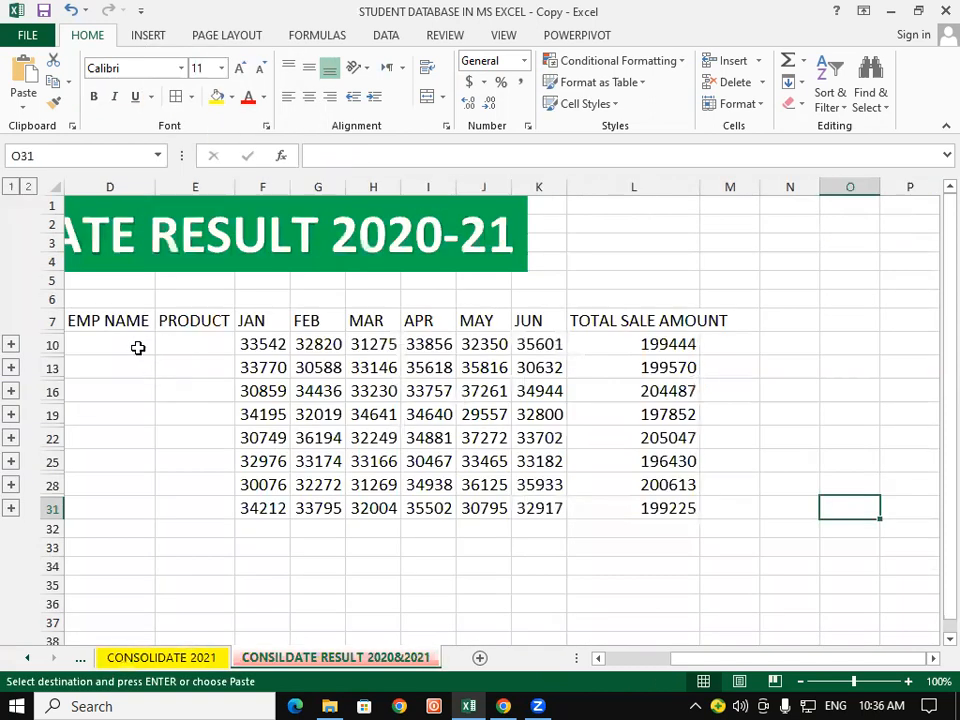
{"action": "left_click", "coordinate": [135, 345]}
{"action": "key", "text": "ctrl+v"}
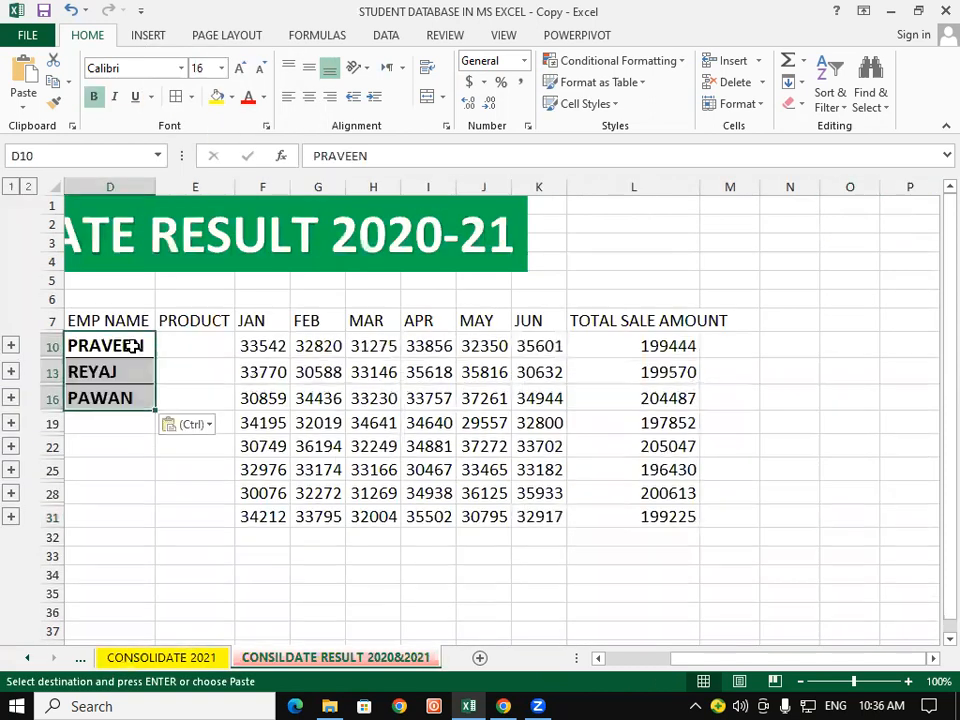
{"action": "left_click", "coordinate": [150, 553]}
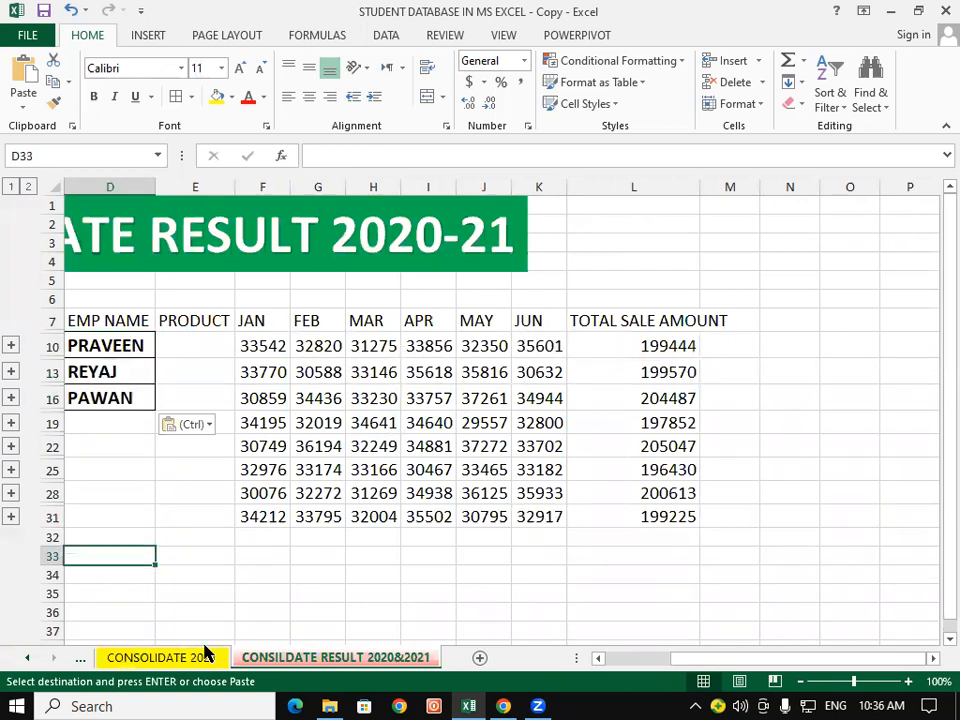
Try to copy the names in C13:C15 of the CONSOLIDATE 2021 sheet into the result sheet, starting at D19.
{"action": "left_click", "coordinate": [178, 662]}
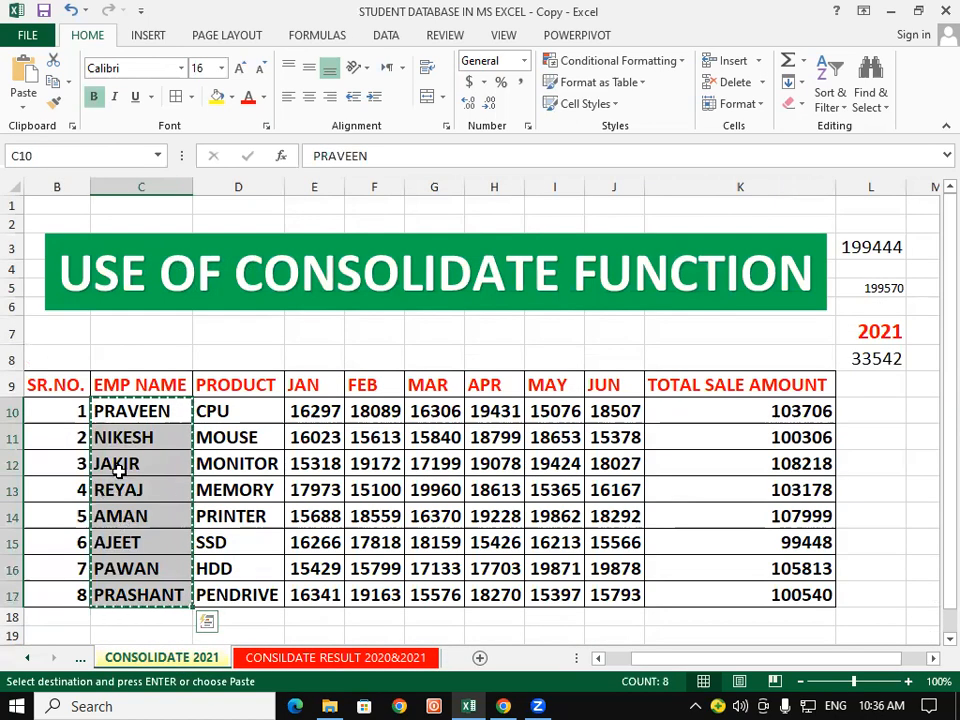
{"action": "left_click", "coordinate": [122, 489]}
{"action": "left_click_drag", "start_coordinate": [132, 548], "coordinate": [146, 540]}
{"action": "right_click", "coordinate": [146, 540]}
{"action": "left_click", "coordinate": [190, 196]}
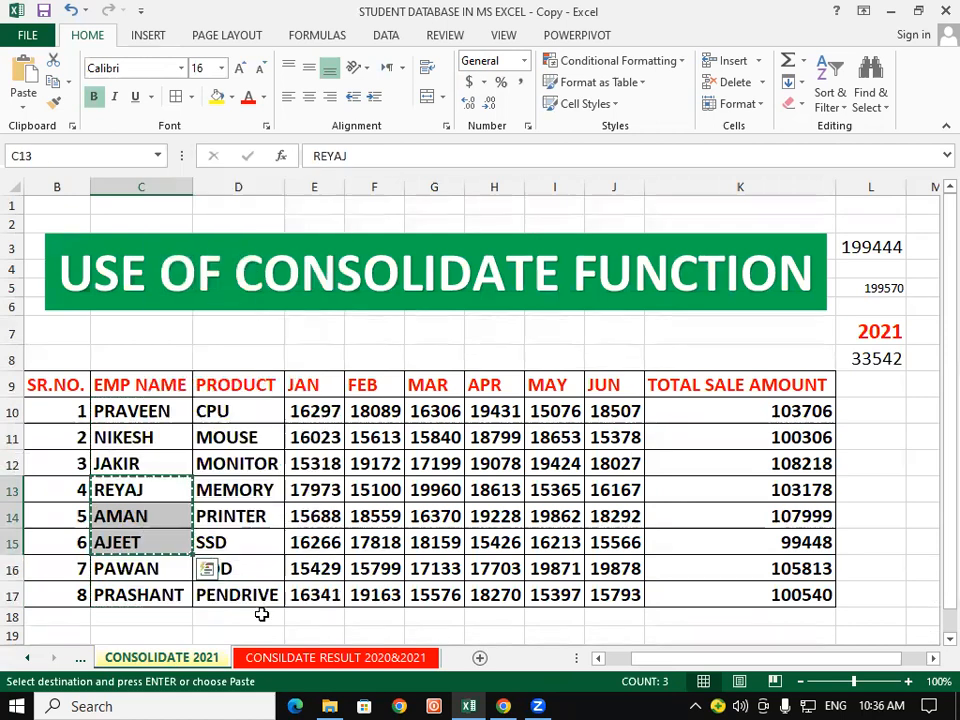
{"action": "left_click", "coordinate": [291, 657]}
{"action": "left_click", "coordinate": [111, 418]}
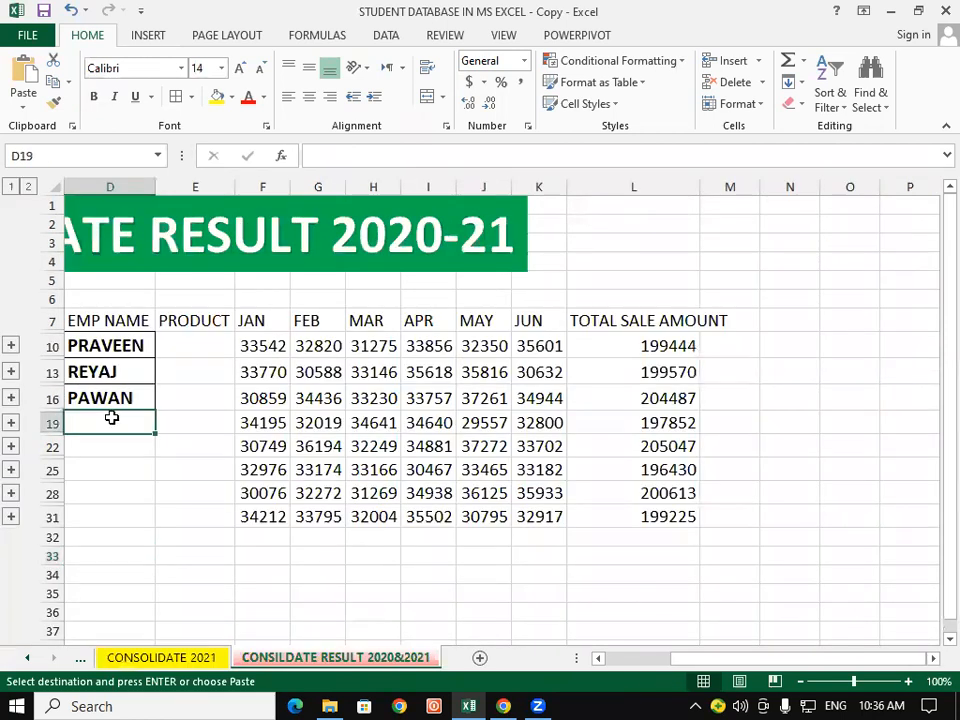
{"action": "key", "text": "ctrl+v"}
{"action": "left_click", "coordinate": [112, 449]}
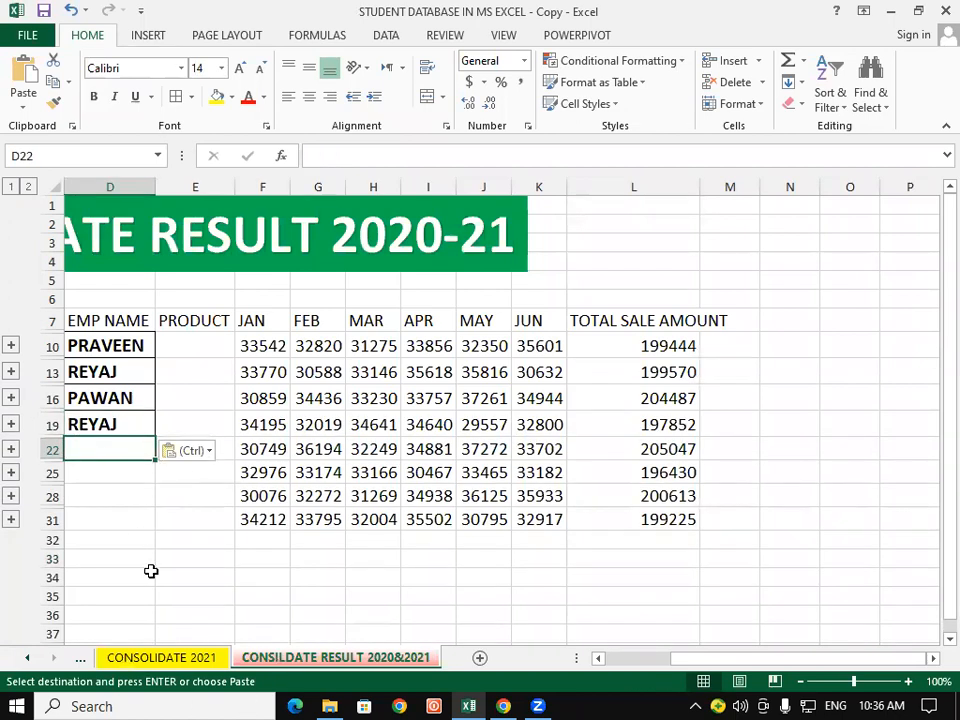
Clear the pasted employee names from D10 through D22 of the result sheet.
{"action": "left_click_drag", "start_coordinate": [129, 352], "coordinate": [134, 428]}
{"action": "key", "text": "Delete"}
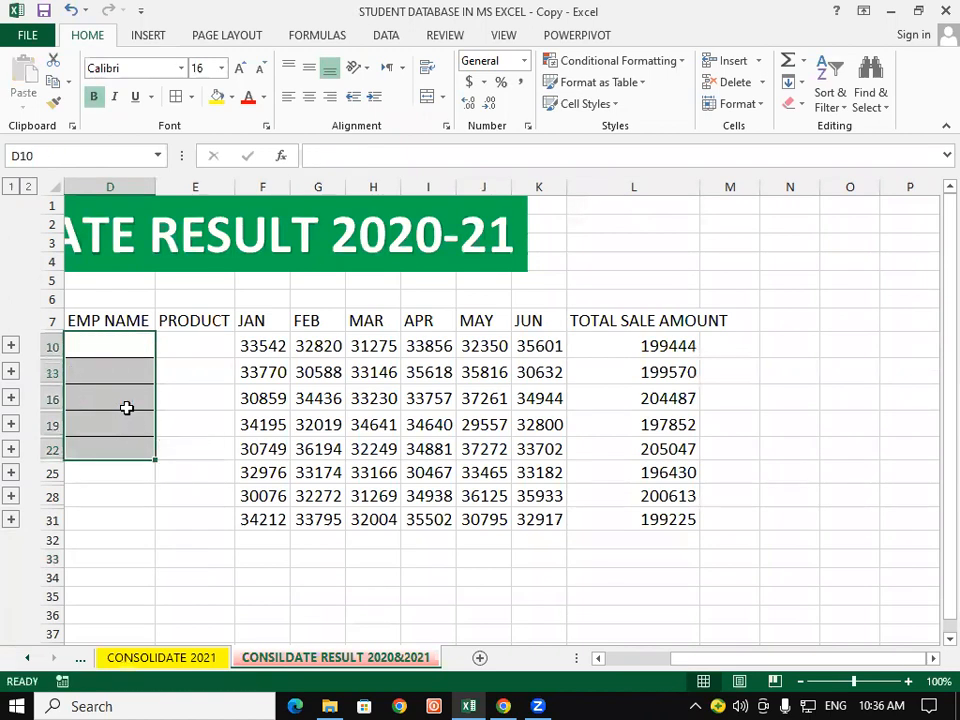
{"action": "left_click", "coordinate": [602, 594]}
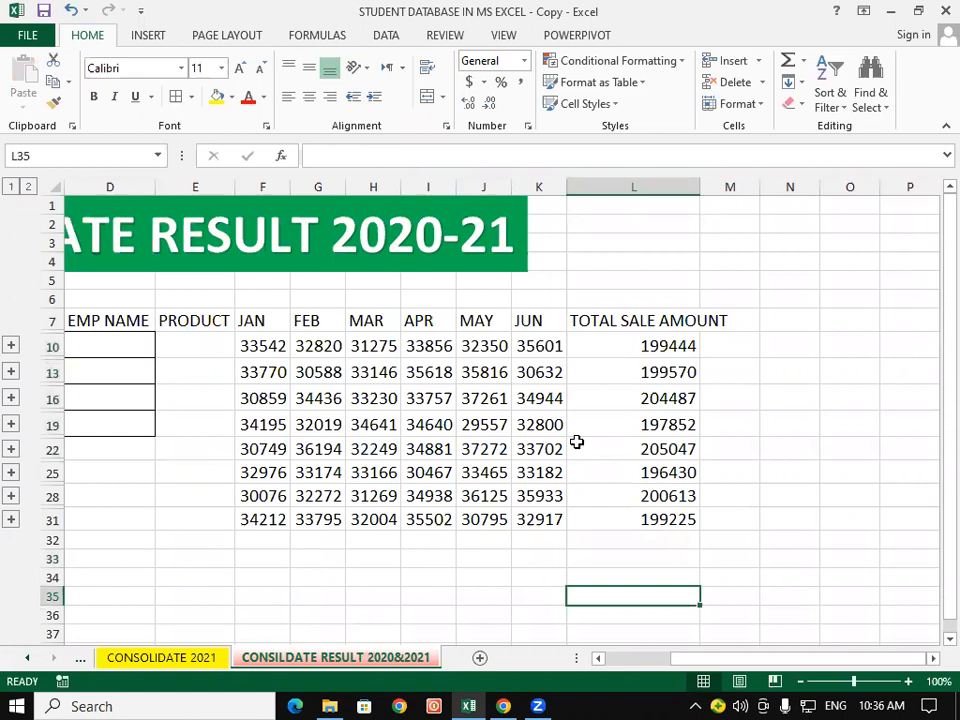
{"action": "left_click", "coordinate": [848, 43]}
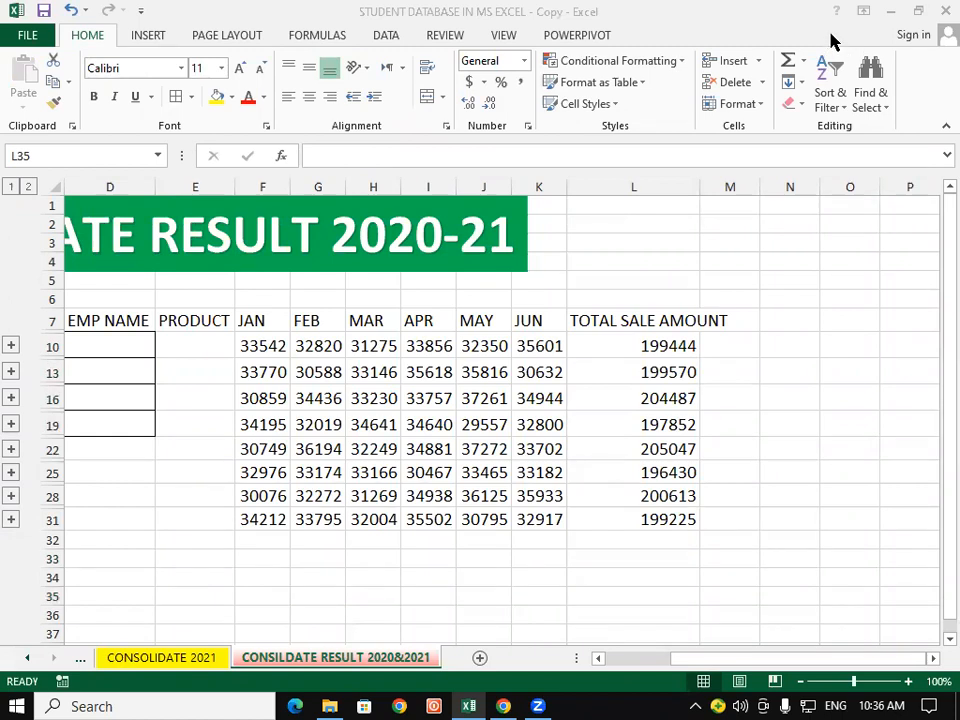